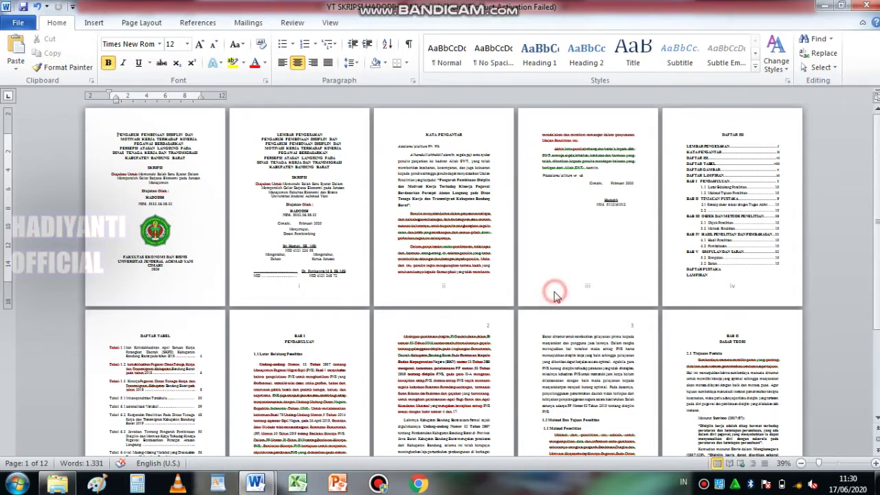
Step: Zoom to a two-page view and look through the current thesis document's pages
scroll(554, 296, down, 1)
scroll(554, 299, down, 2)
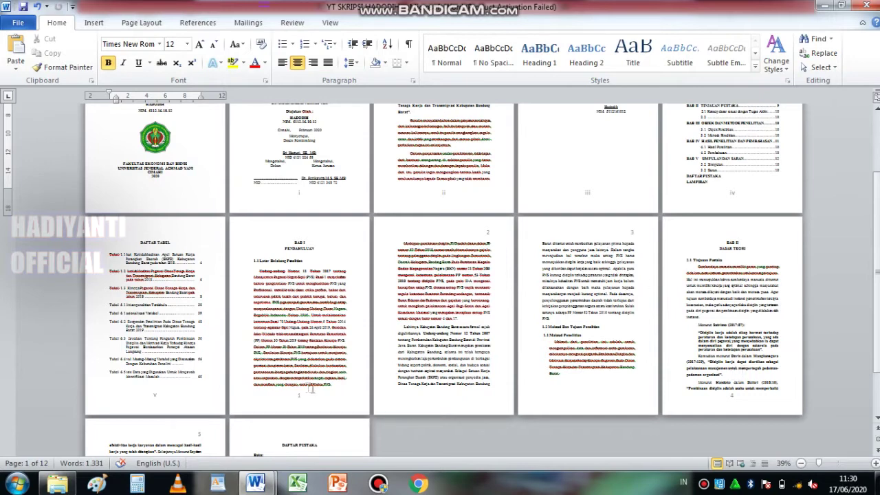
scroll(877, 97, up, 3)
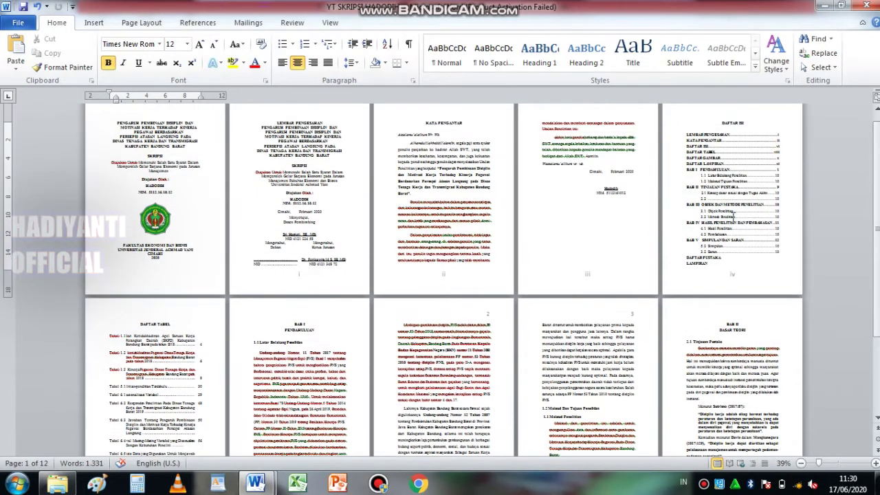
scroll(429, 335, down, 1)
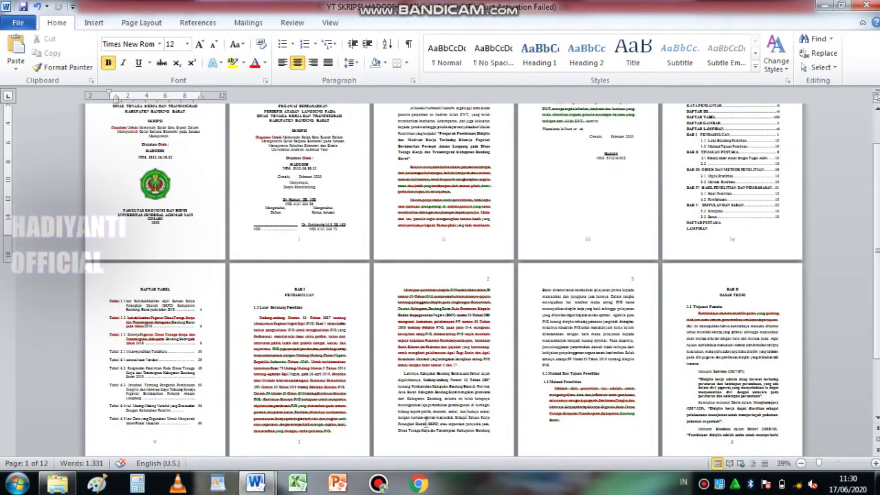
scroll(685, 316, down, 1)
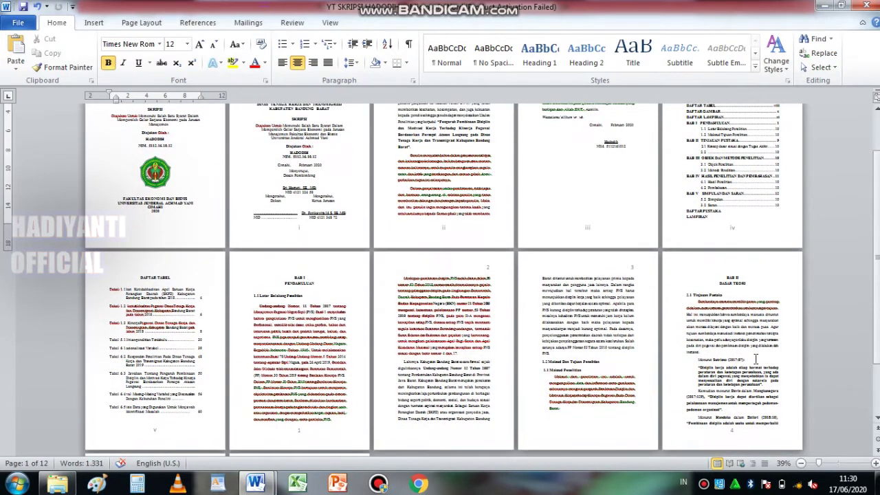
scroll(736, 309, down, 1)
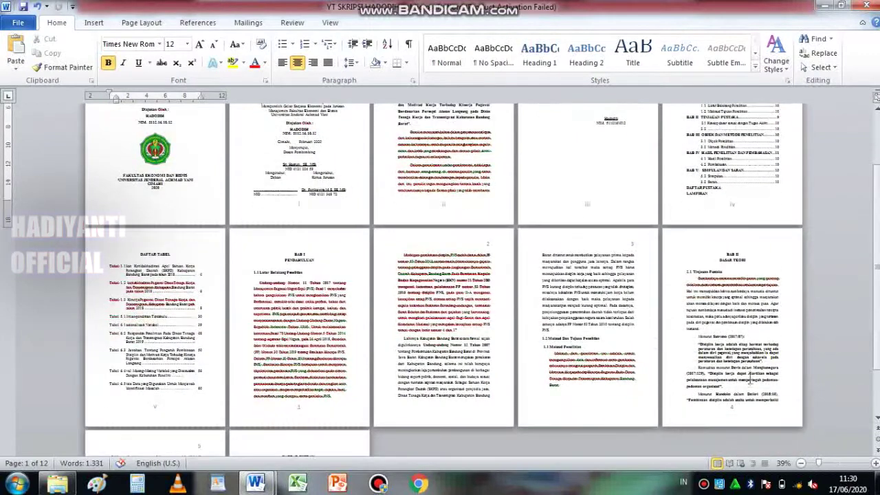
scroll(744, 406, down, 1)
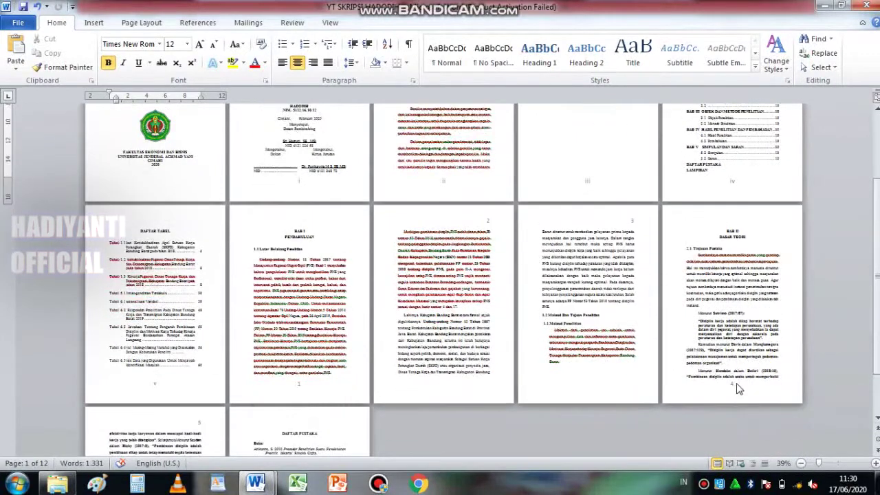
scroll(736, 389, down, 1)
scroll(631, 390, up, 2)
scroll(688, 413, up, 1)
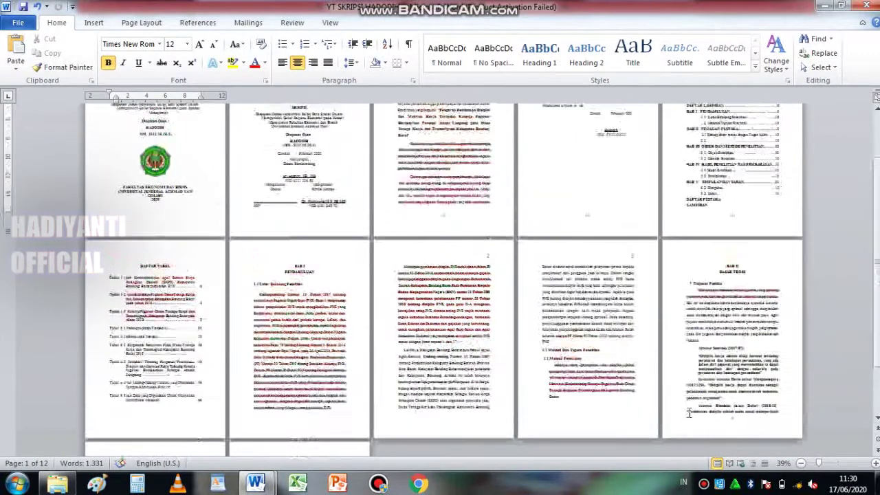
click(834, 464)
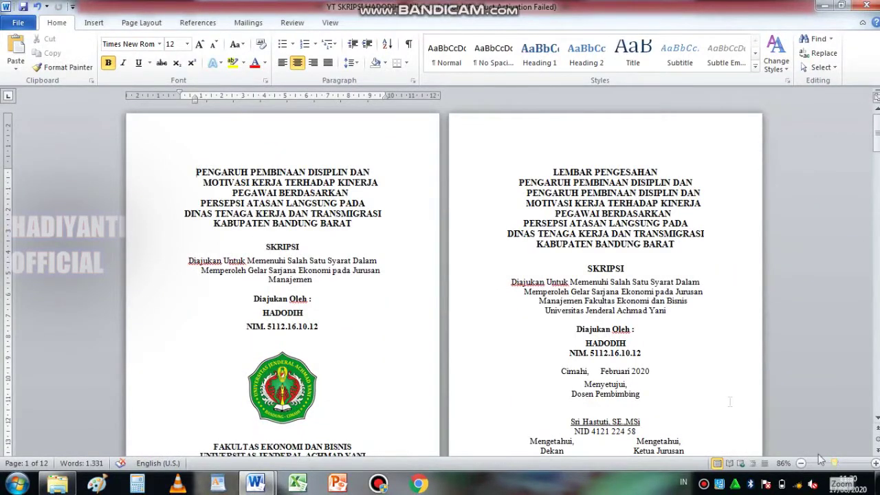
scroll(487, 325, down, 1)
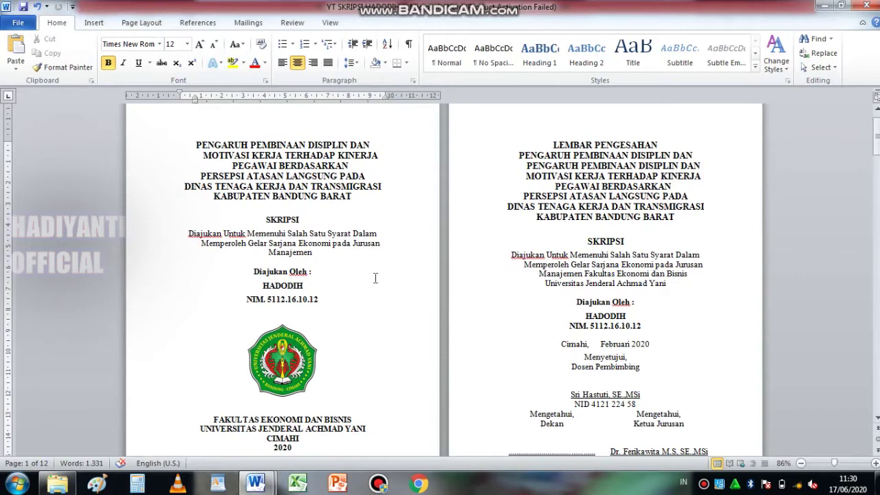
scroll(379, 269, down, 4)
scroll(391, 282, down, 1)
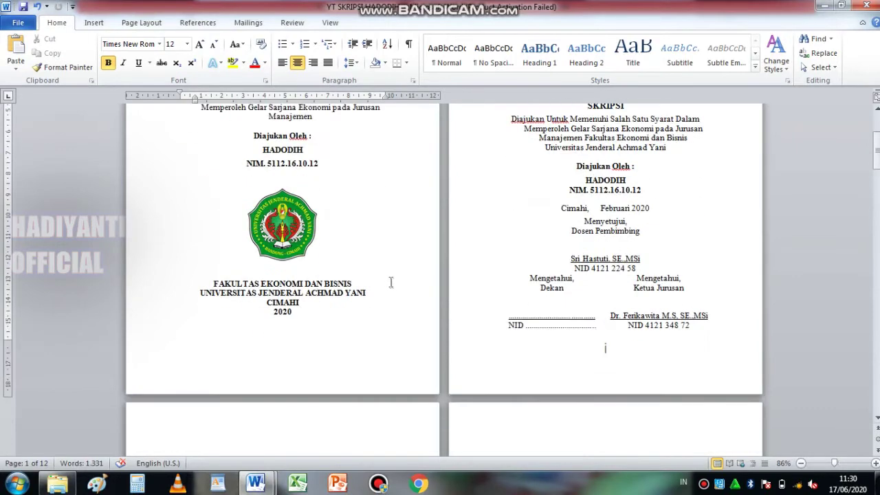
scroll(455, 316, up, 5)
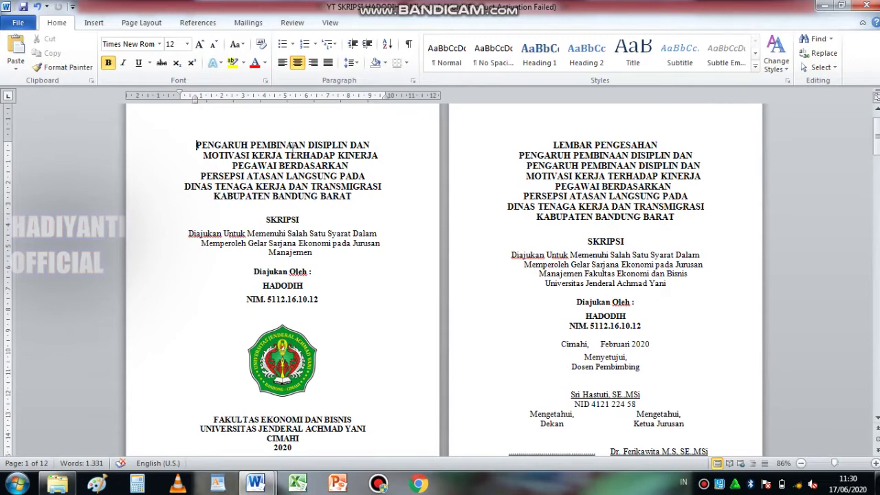
scroll(354, 231, down, 5)
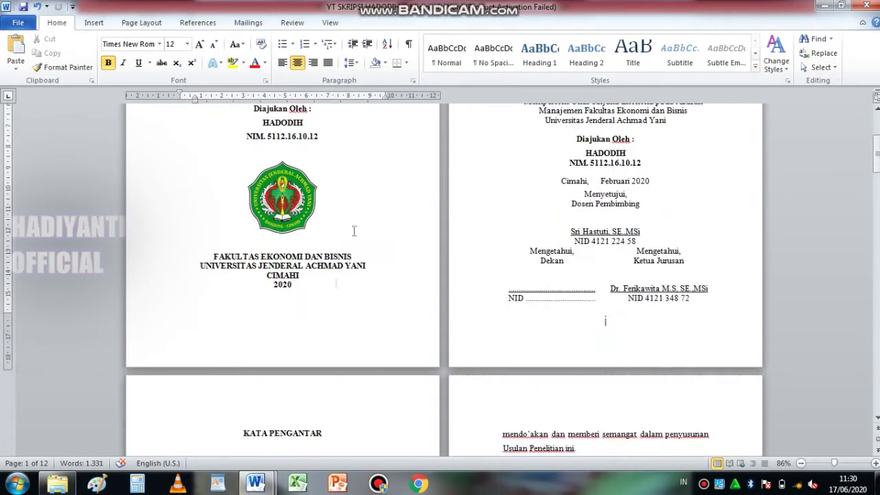
scroll(355, 307, up, 3)
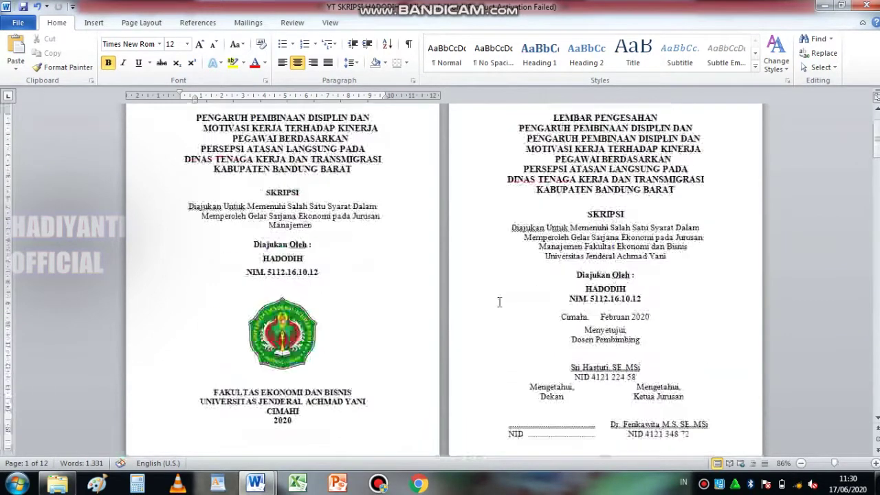
scroll(575, 206, up, 3)
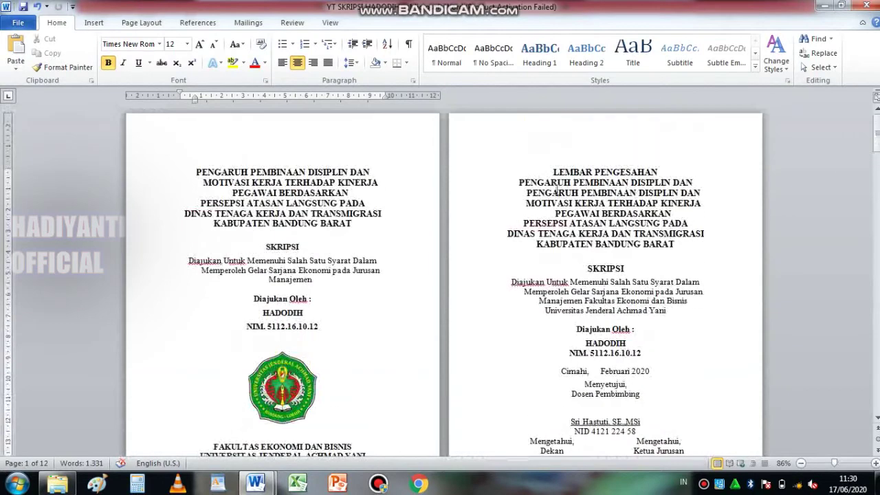
scroll(591, 282, down, 5)
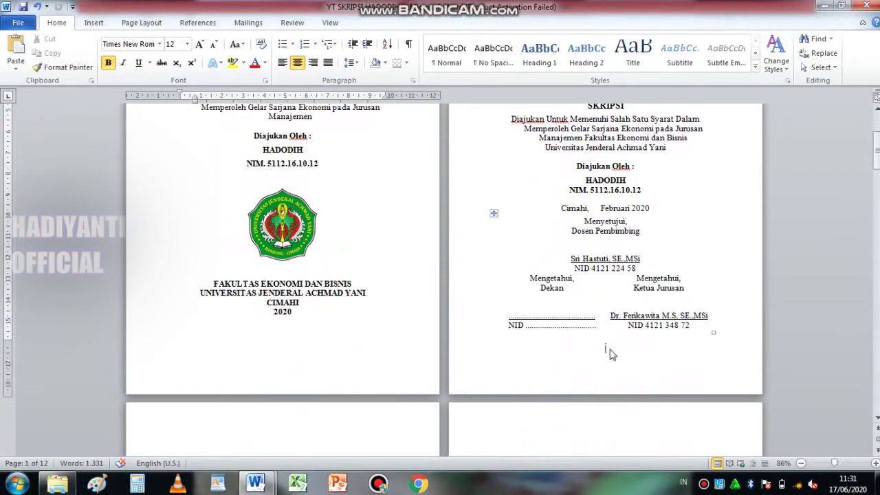
scroll(610, 349, down, 3)
scroll(344, 324, down, 5)
scroll(355, 331, down, 5)
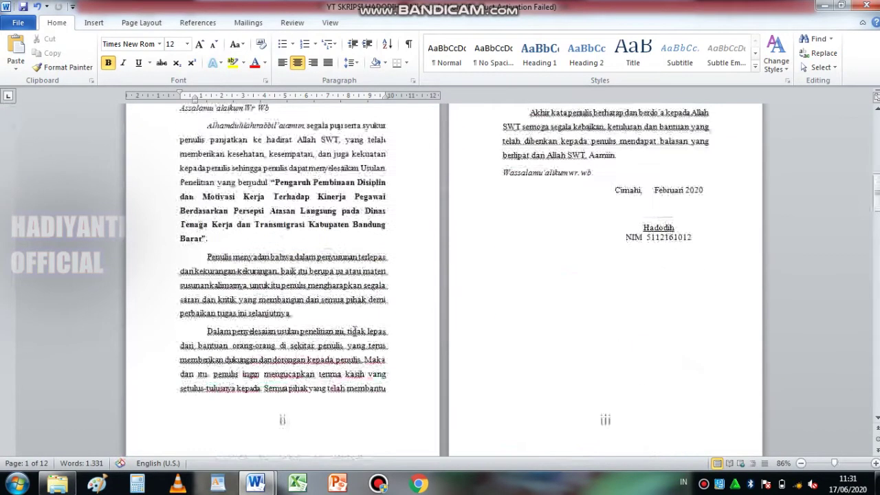
scroll(355, 331, down, 3)
scroll(609, 361, down, 2)
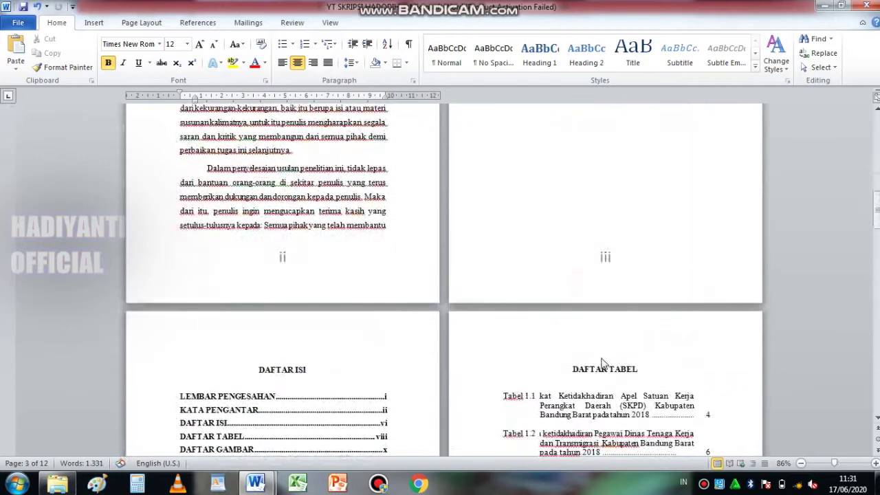
scroll(601, 362, down, 2)
scroll(584, 333, down, 3)
scroll(561, 310, down, 3)
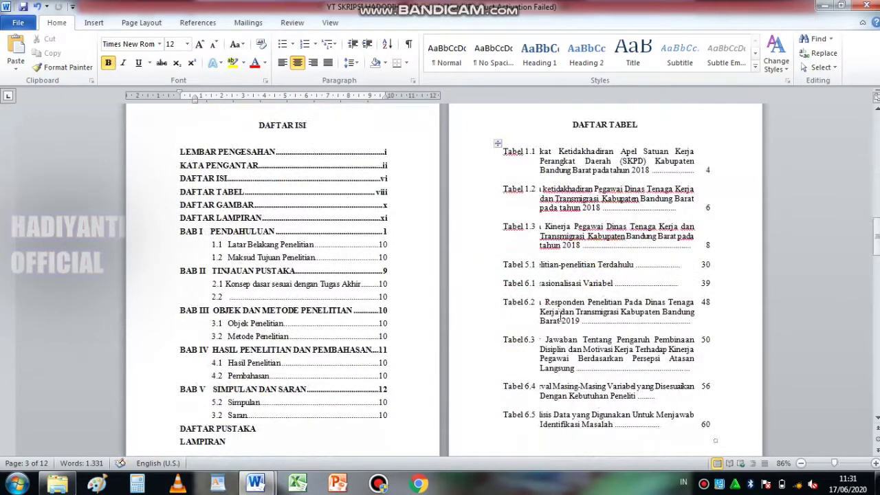
scroll(339, 361, down, 3)
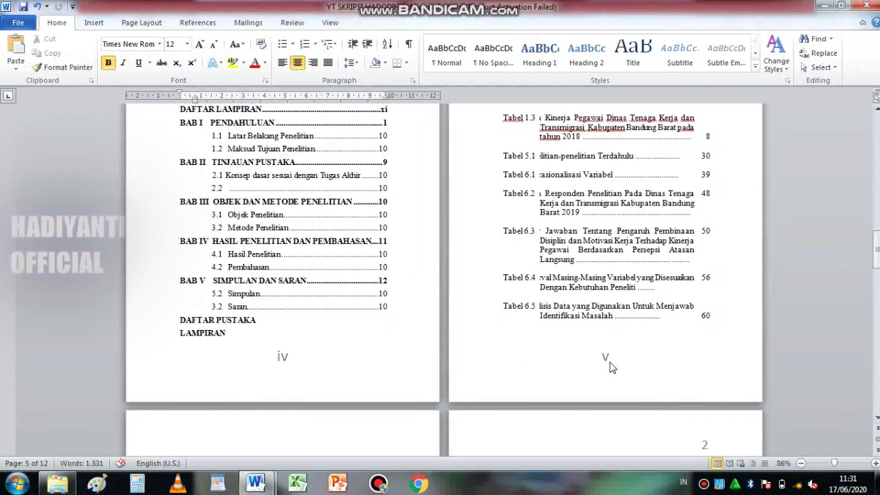
scroll(611, 363, down, 5)
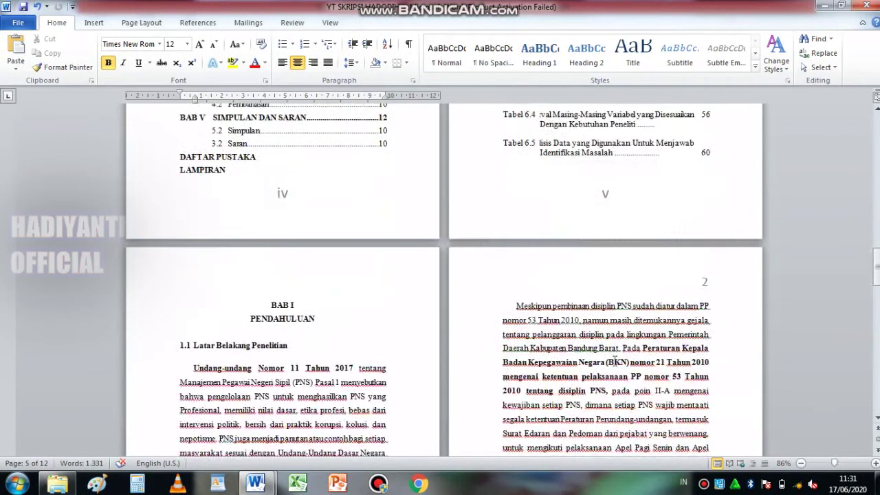
scroll(477, 348, down, 3)
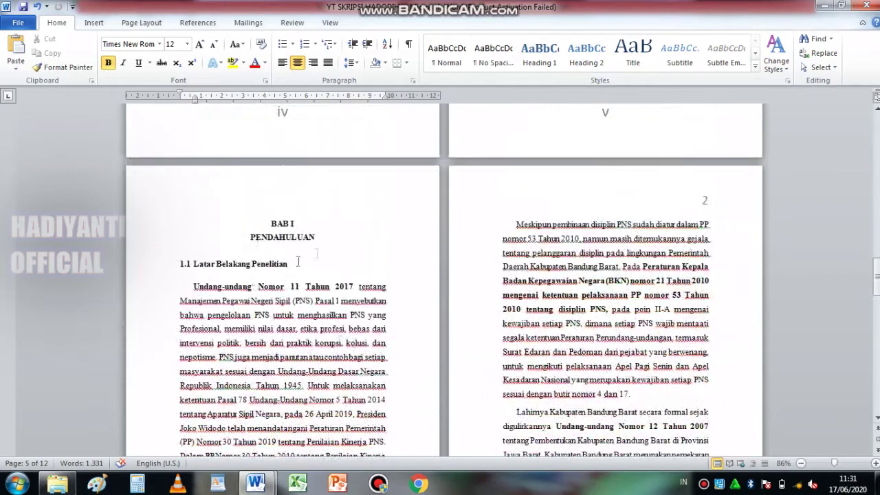
scroll(304, 245, down, 5)
scroll(304, 244, down, 3)
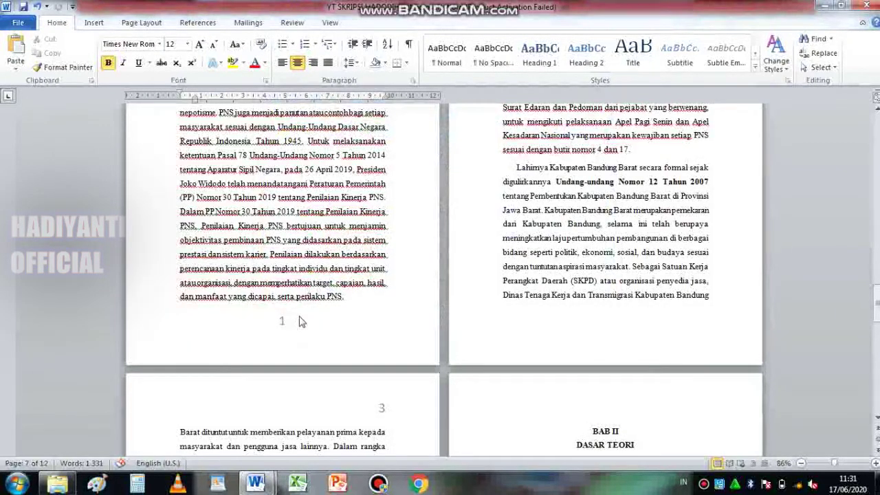
scroll(324, 324, up, 5)
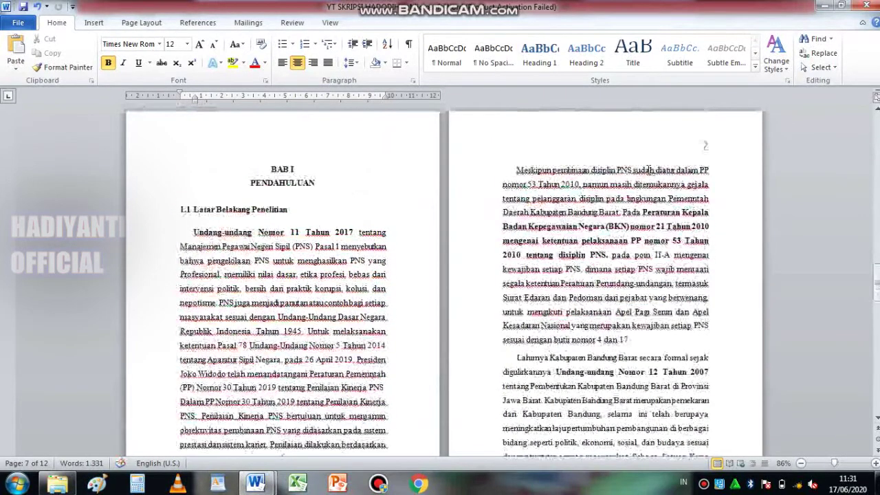
scroll(679, 174, down, 4)
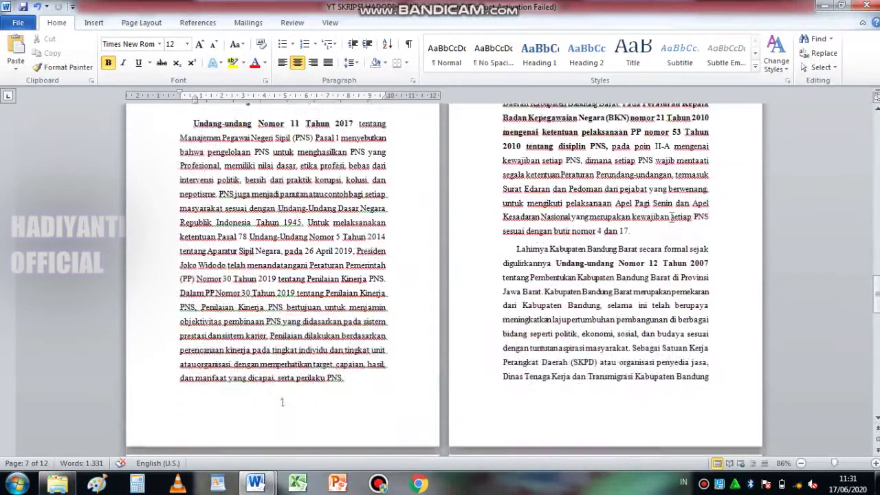
scroll(666, 265, down, 4)
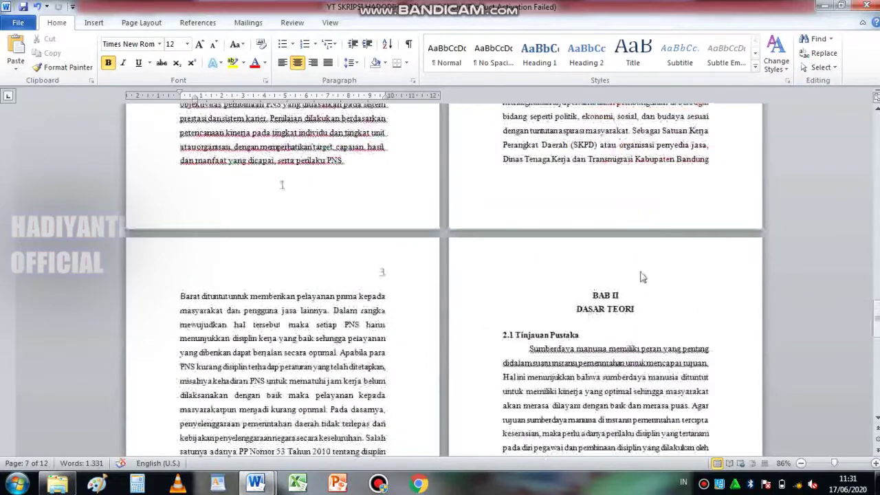
scroll(640, 277, up, 6)
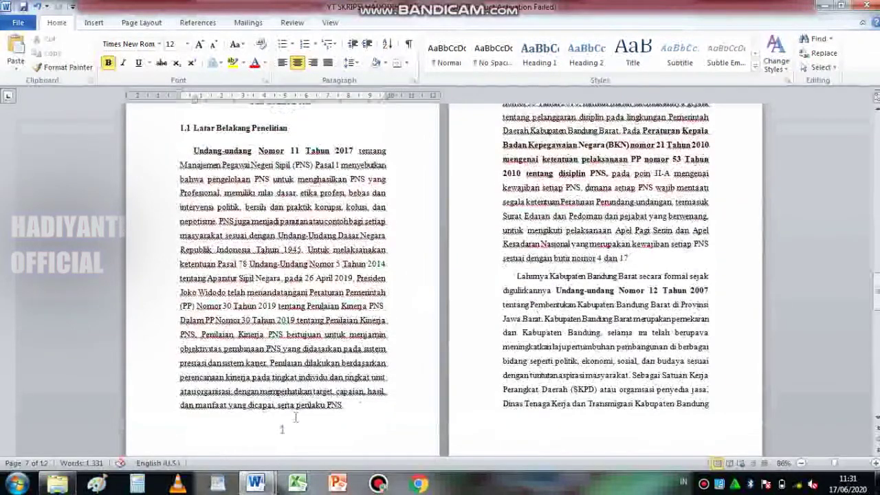
scroll(418, 360, up, 4)
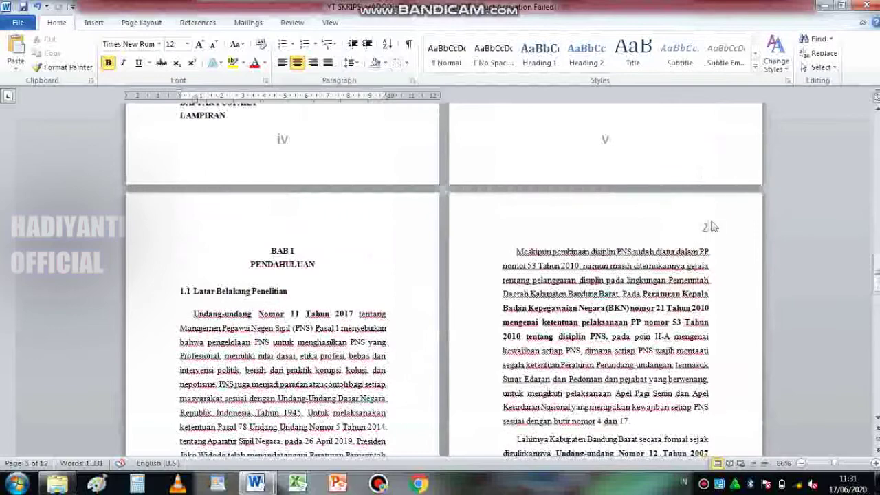
scroll(646, 321, down, 18)
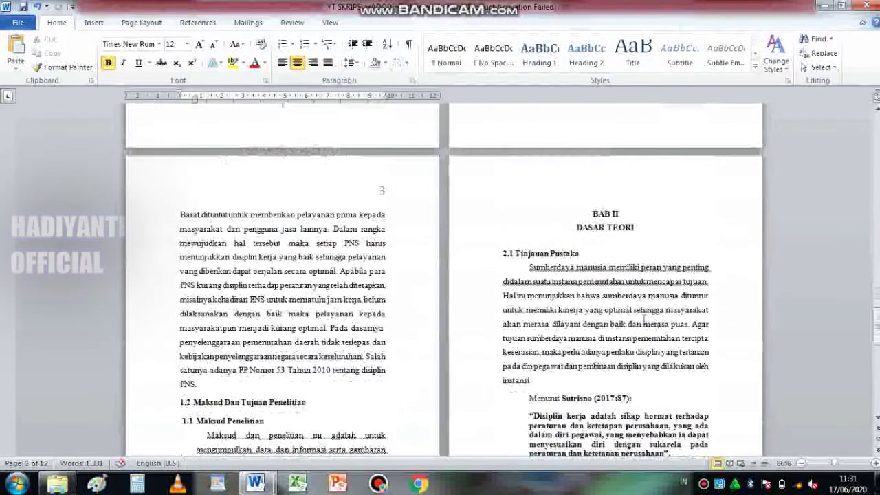
scroll(606, 249, down, 2)
scroll(606, 249, down, 3)
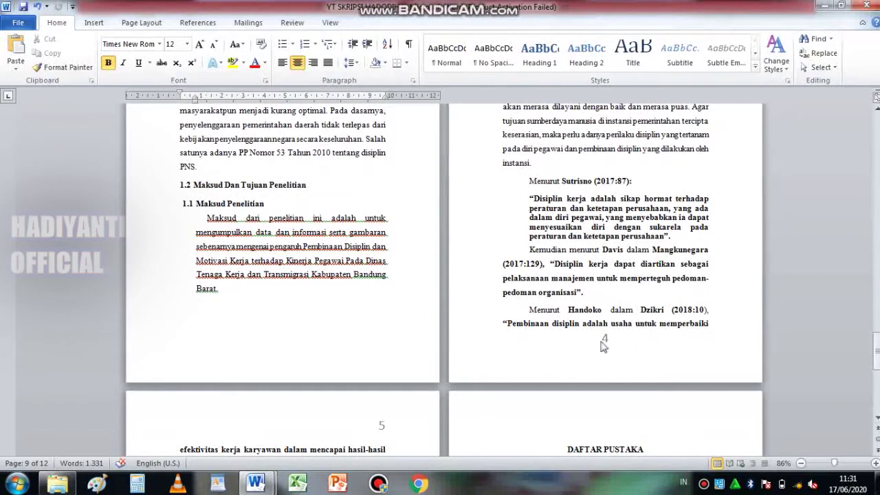
scroll(607, 341, down, 1)
scroll(531, 329, down, 2)
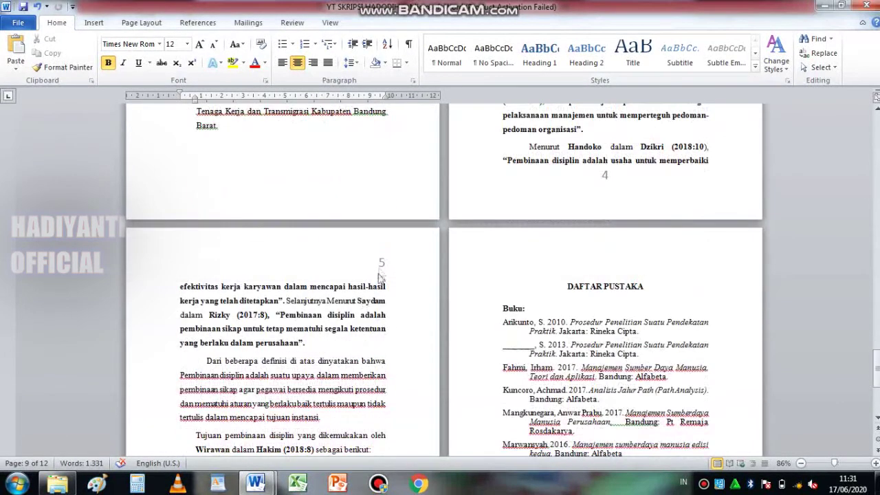
scroll(382, 274, down, 2)
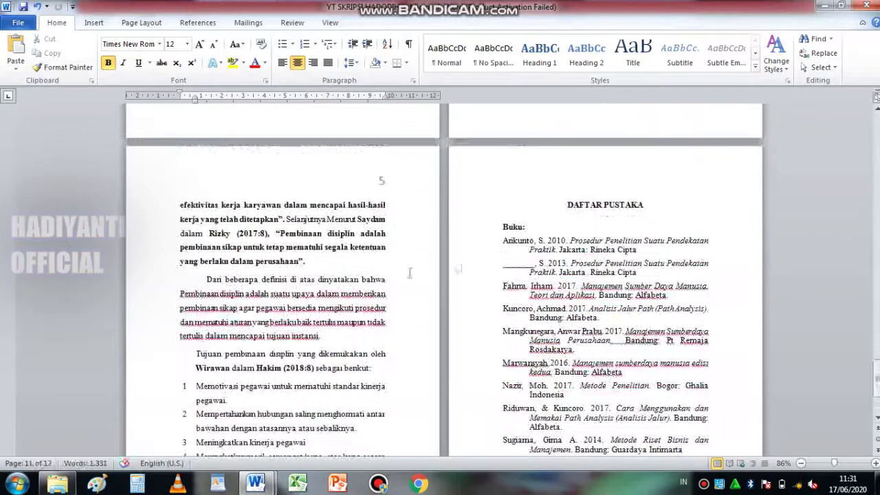
scroll(611, 214, down, 3)
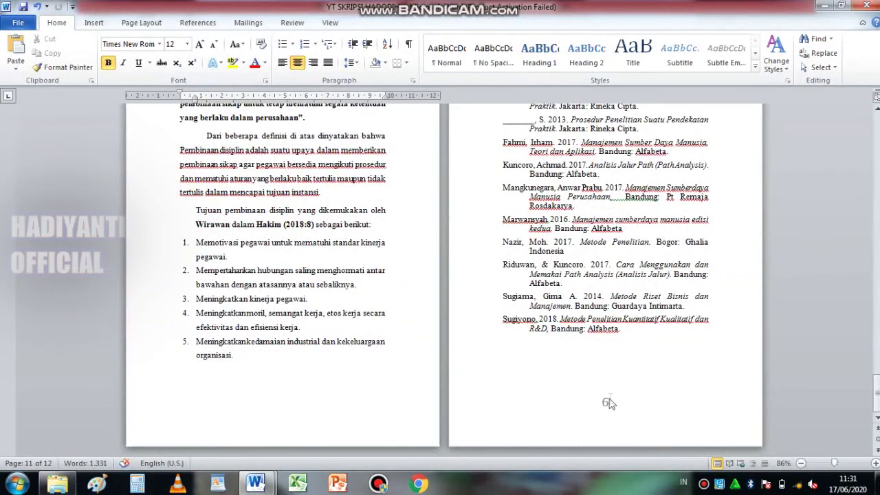
scroll(609, 404, up, 3)
scroll(607, 396, up, 3)
scroll(605, 384, up, 3)
drag(877, 344, 876, 98)
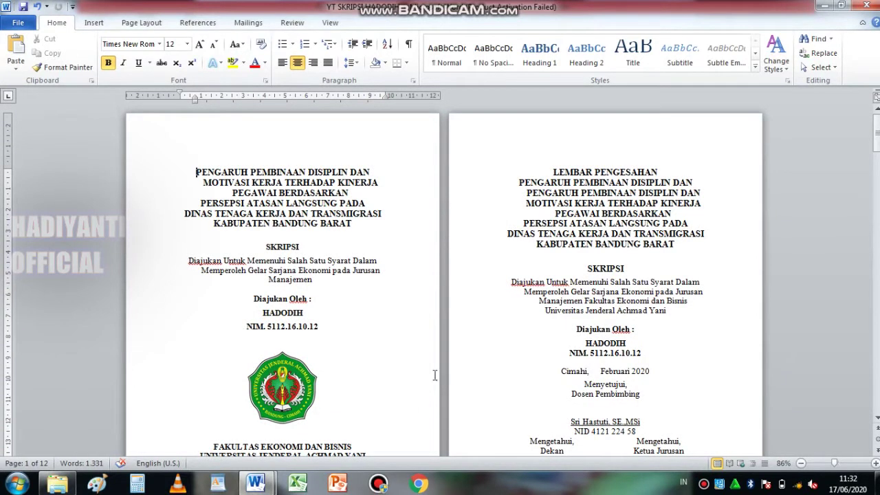
scroll(434, 376, down, 1)
Step: Switch to the unnumbered thesis copy and bring its cover and approval pages into view
mouse_move(260, 484)
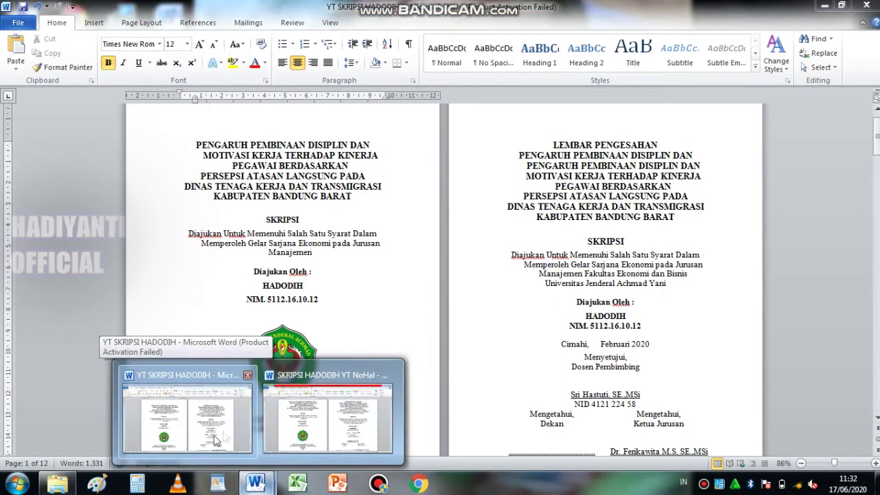
click(287, 424)
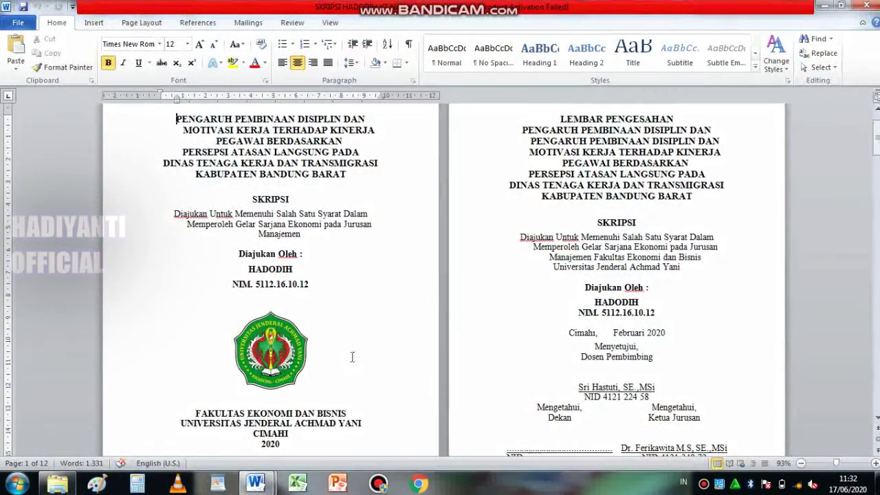
scroll(368, 352, down, 4)
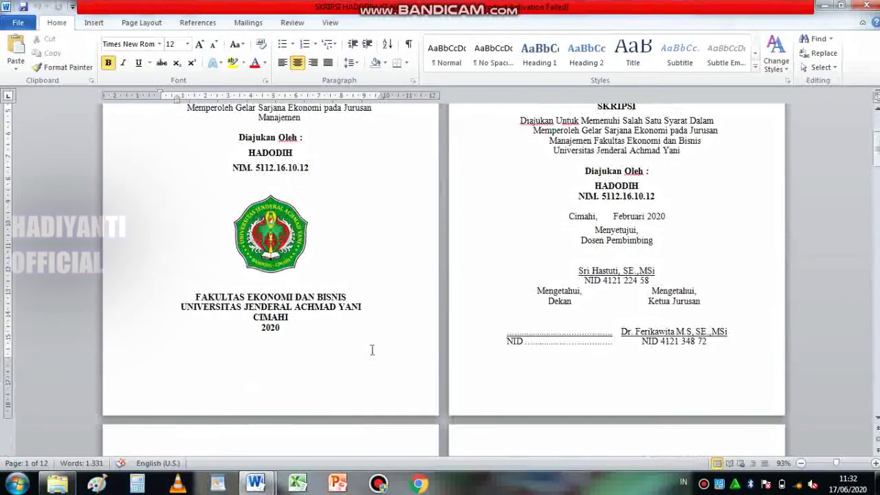
scroll(377, 348, up, 3)
scroll(377, 348, up, 2)
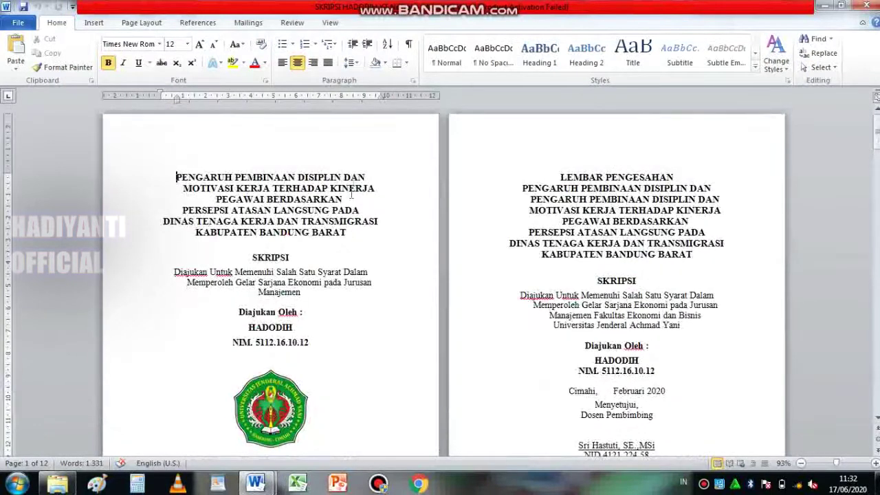
scroll(375, 206, down, 7)
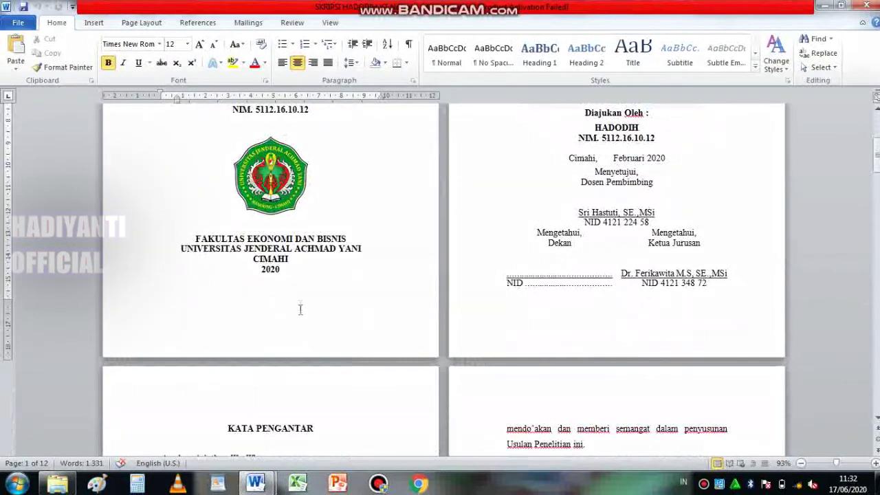
scroll(300, 310, up, 1)
scroll(300, 309, up, 5)
scroll(299, 309, up, 1)
scroll(262, 247, down, 5)
scroll(393, 360, down, 3)
scroll(588, 337, up, 5)
scroll(595, 308, down, 3)
scroll(616, 377, down, 3)
scroll(617, 391, down, 6)
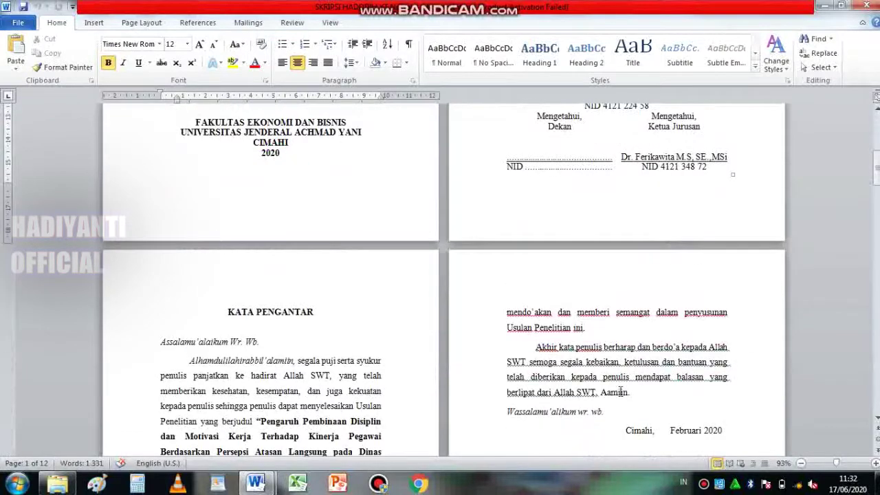
scroll(407, 422, down, 8)
scroll(564, 427, down, 5)
scroll(603, 416, up, 6)
scroll(603, 412, up, 5)
scroll(599, 400, up, 10)
scroll(599, 400, up, 4)
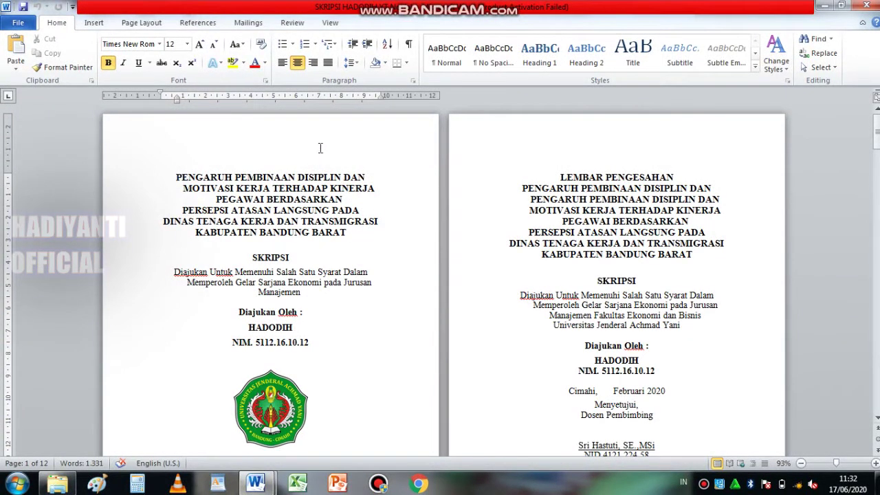
scroll(478, 299, down, 3)
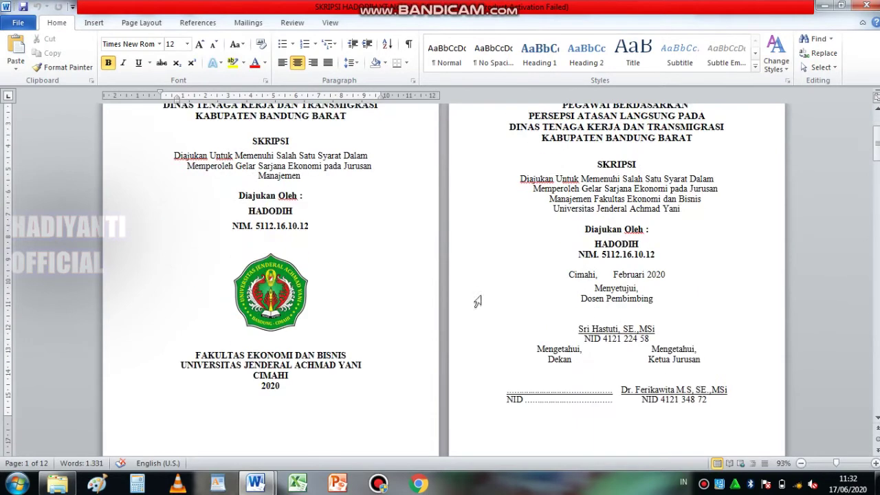
scroll(391, 294, up, 3)
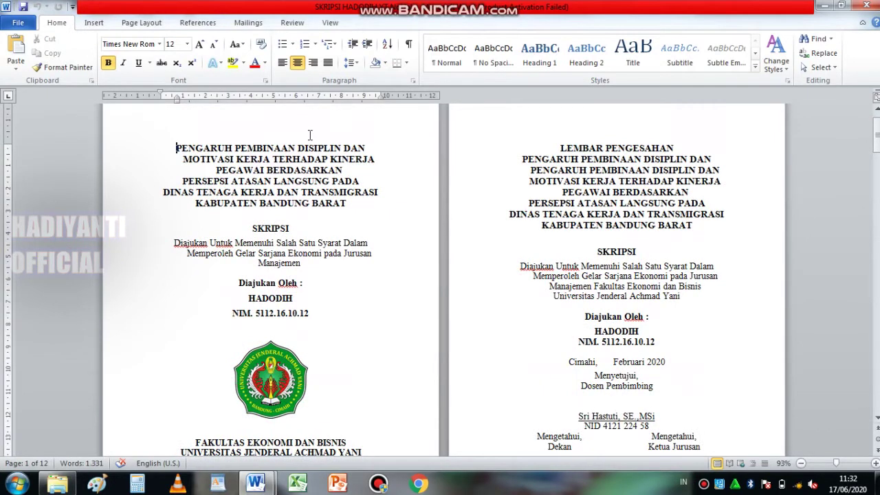
scroll(355, 234, up, 1)
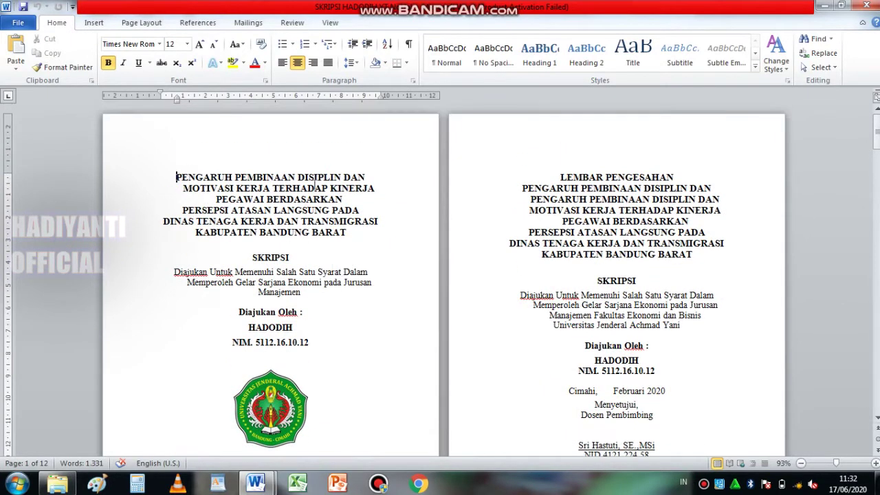
scroll(359, 294, down, 1)
scroll(360, 294, up, 1)
double_click(293, 139)
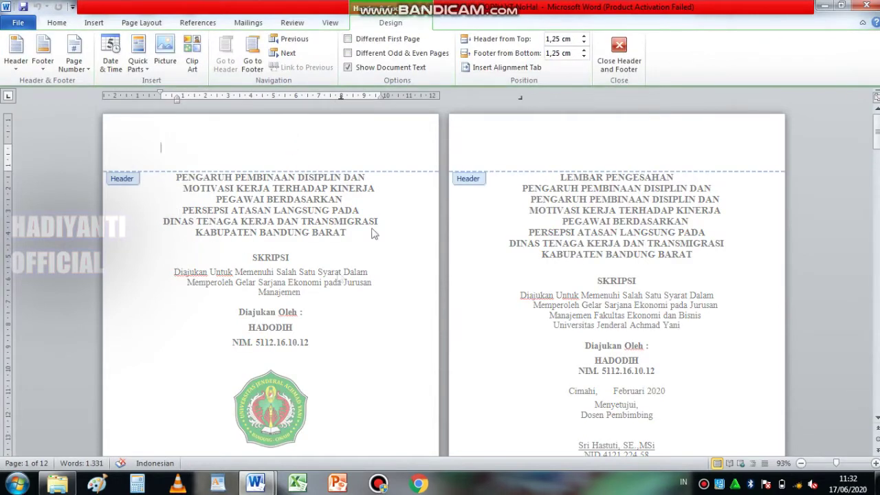
scroll(375, 234, down, 5)
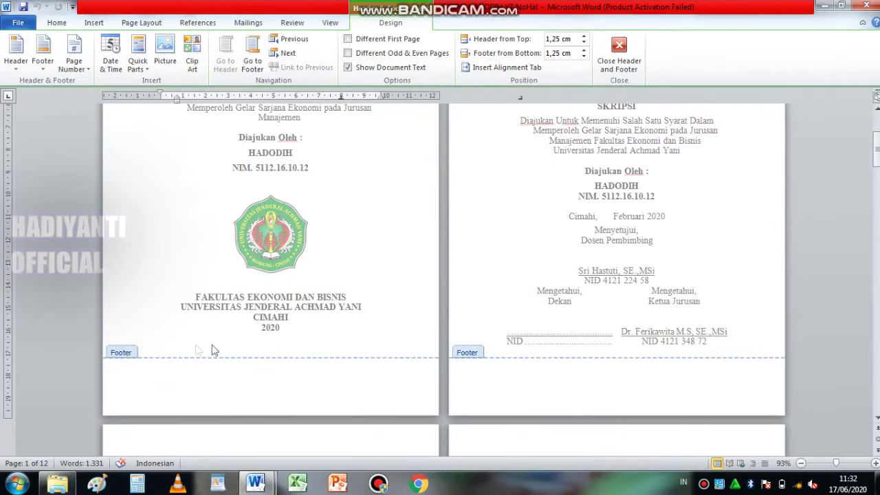
scroll(440, 328, up, 5)
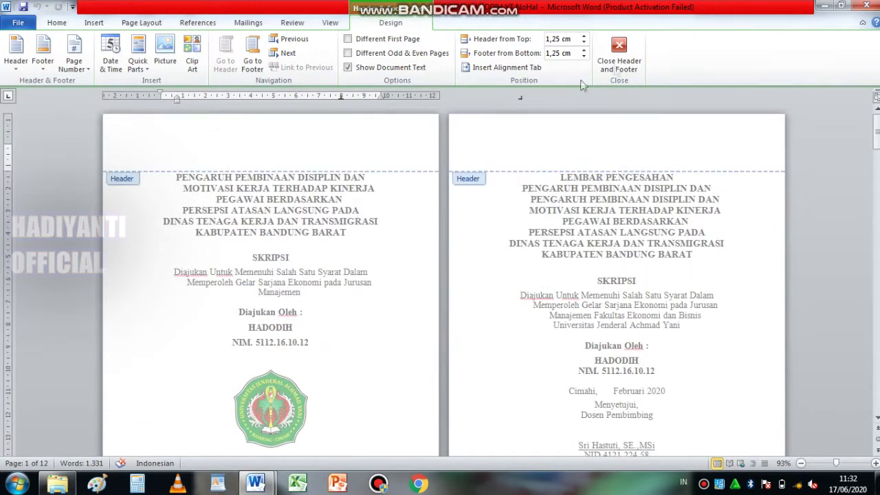
click(619, 52)
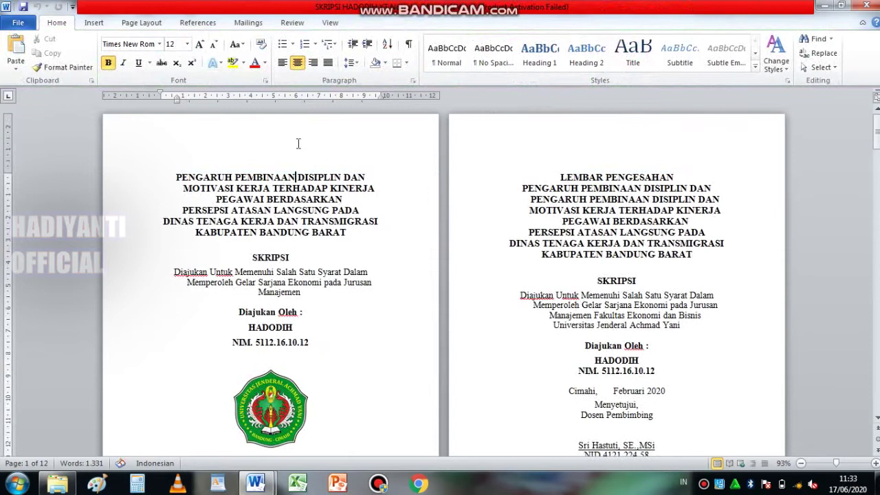
right_click(297, 142)
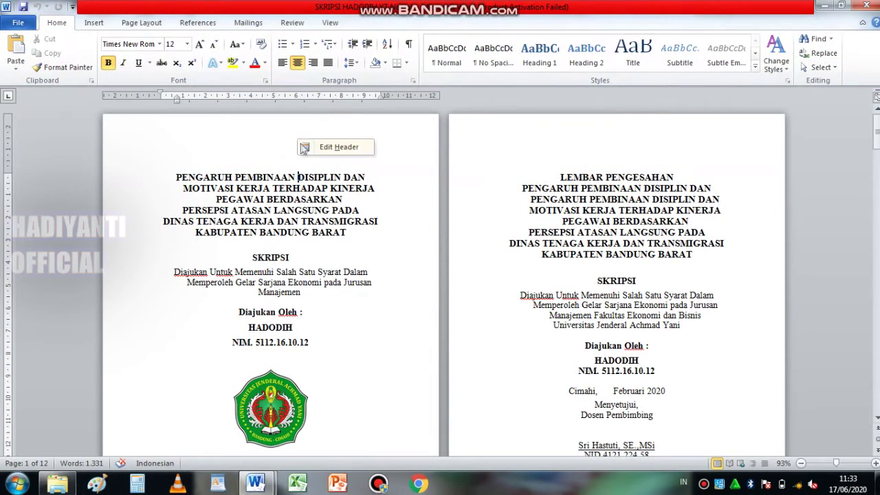
right_click(265, 143)
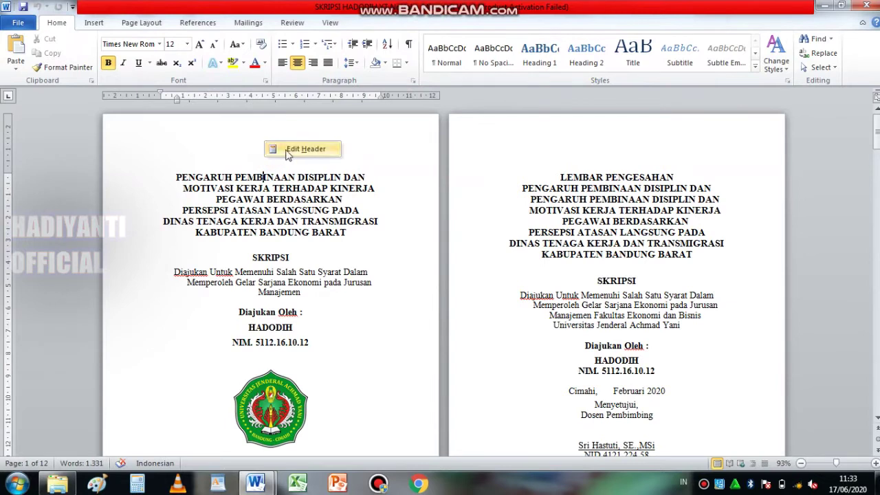
click(303, 149)
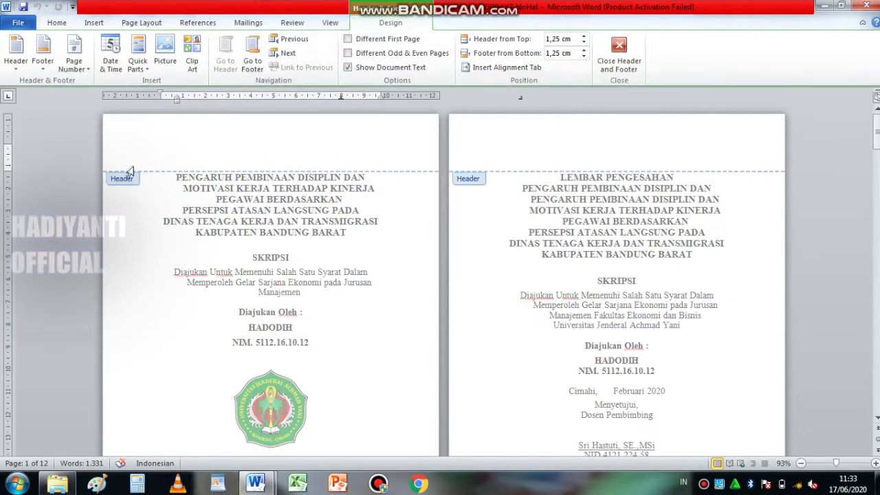
scroll(333, 303, down, 6)
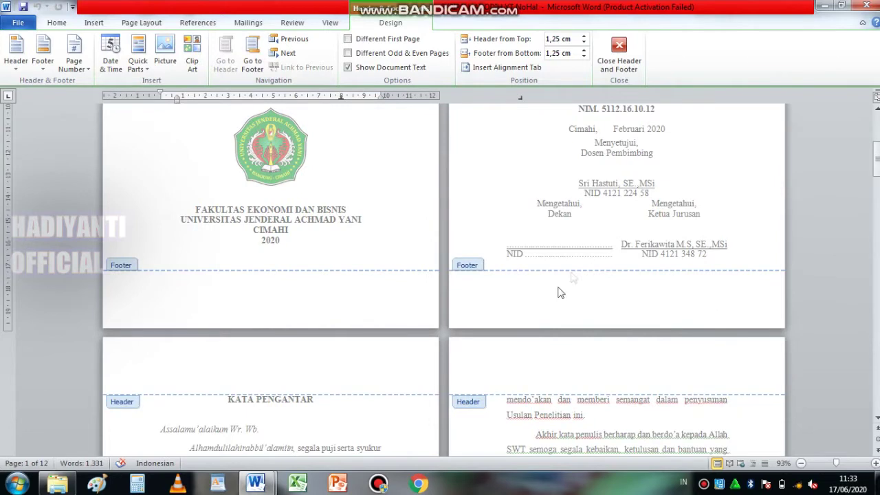
scroll(537, 295, up, 4)
scroll(523, 296, up, 2)
click(619, 52)
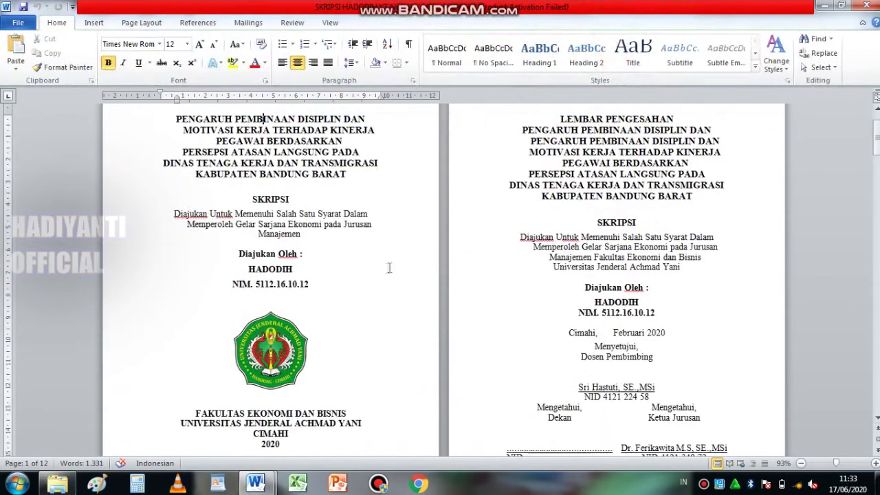
scroll(389, 269, up, 2)
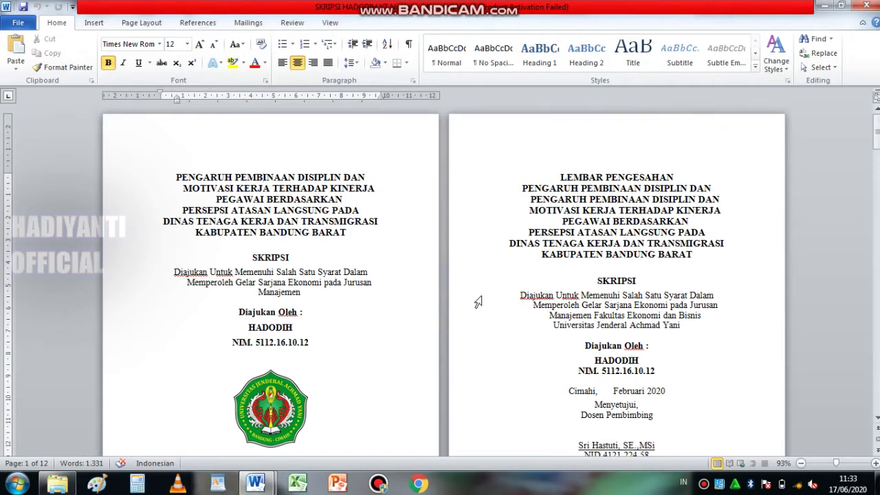
scroll(505, 300, down, 3)
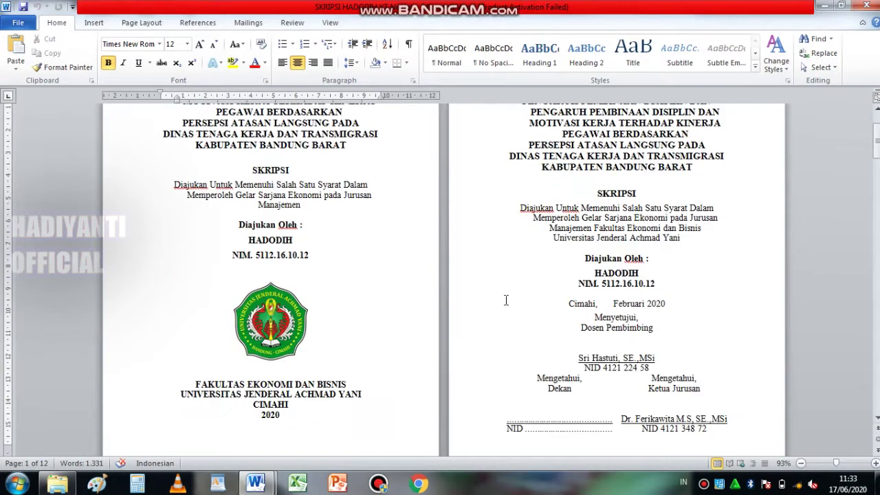
scroll(503, 303, down, 2)
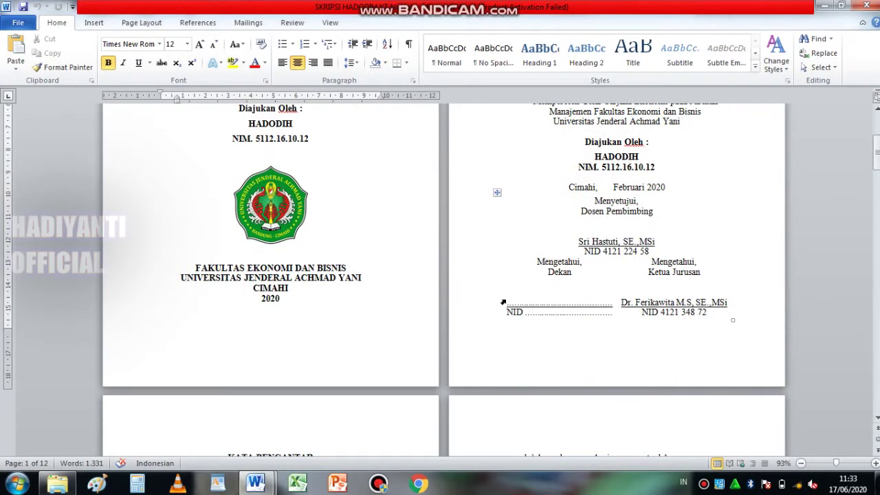
scroll(506, 302, up, 2)
scroll(518, 301, up, 1)
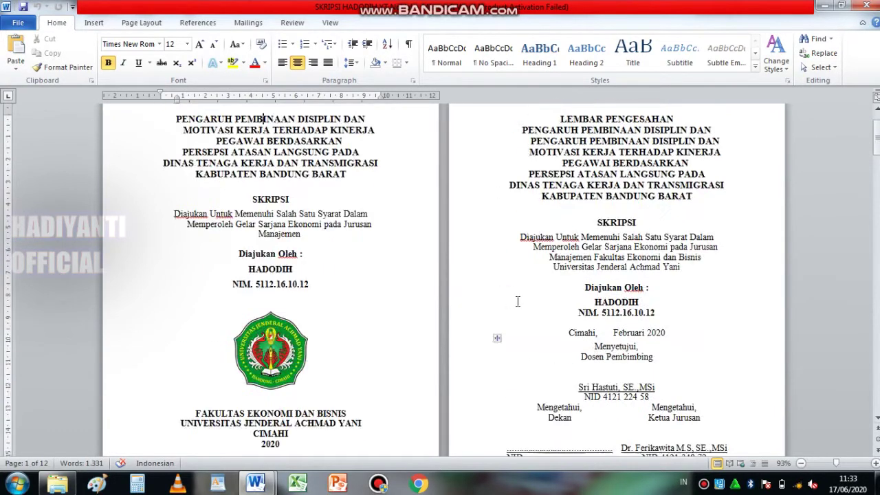
scroll(525, 289, up, 1)
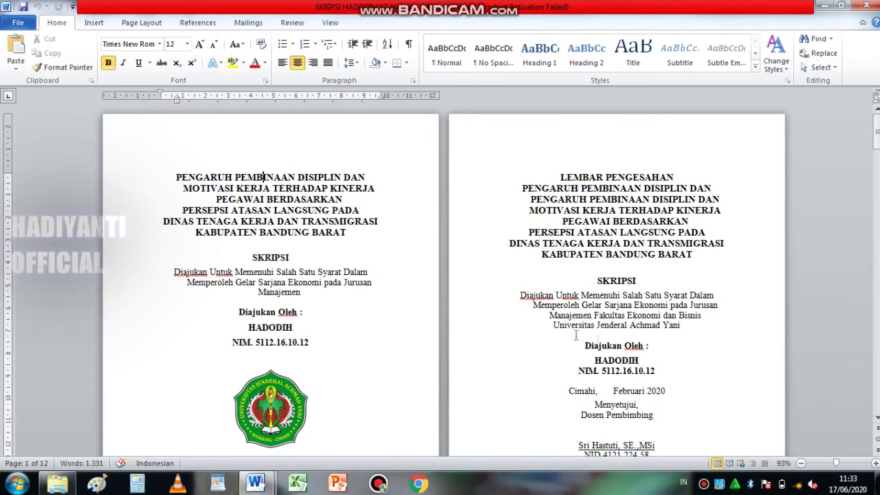
scroll(576, 335, down, 2)
scroll(514, 324, down, 1)
scroll(332, 358, down, 2)
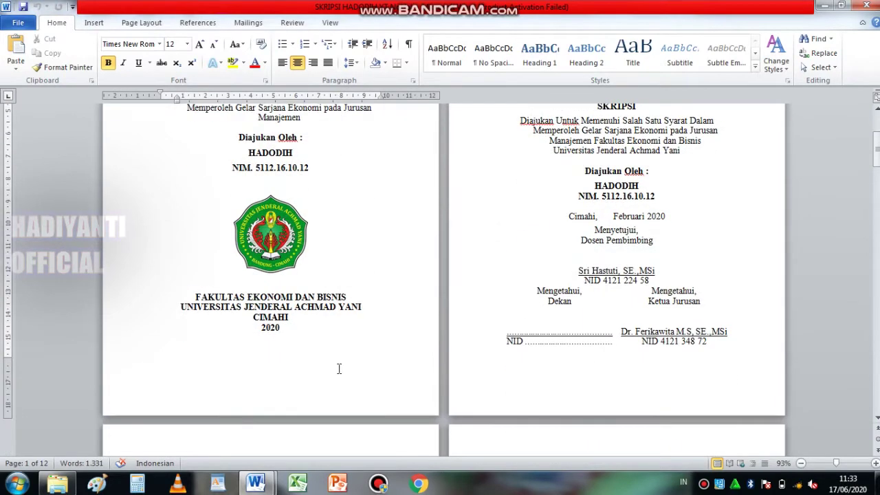
scroll(489, 350, up, 2)
scroll(520, 338, up, 3)
scroll(584, 354, down, 2)
scroll(481, 323, down, 4)
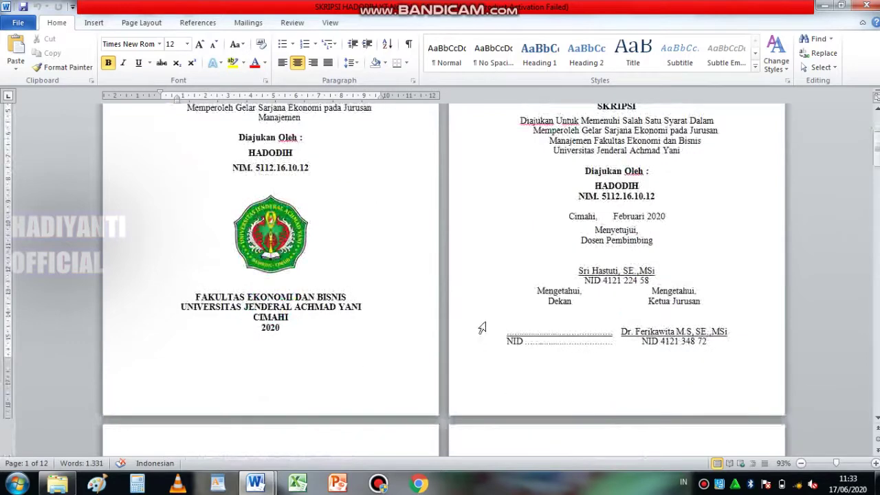
scroll(475, 296, up, 4)
scroll(429, 316, up, 2)
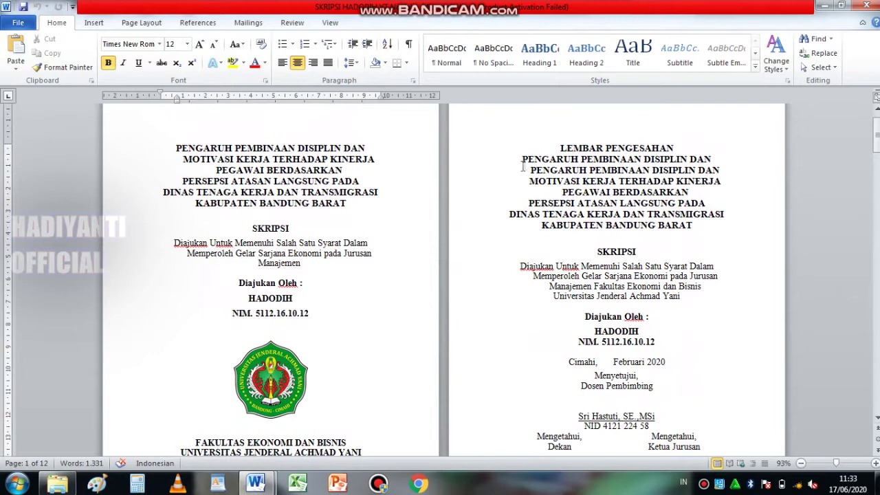
scroll(492, 184, up, 1)
Step: Check the approval page's header, then return to the body text
double_click(506, 150)
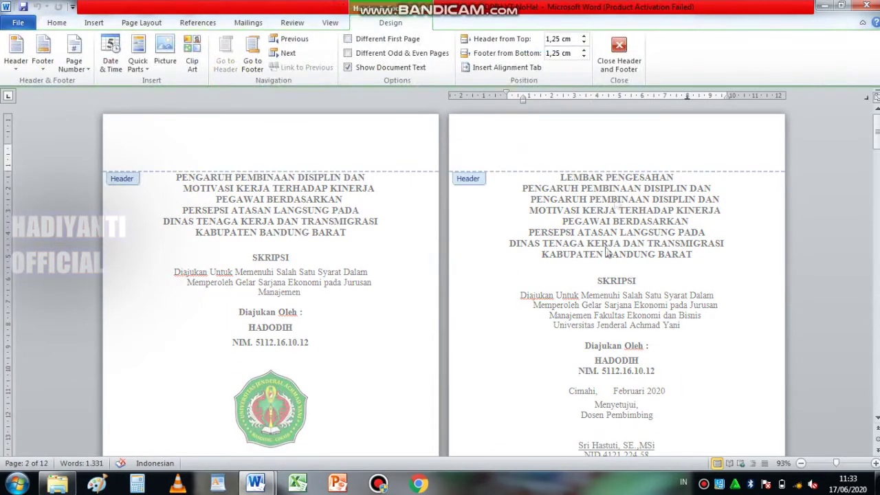
click(619, 53)
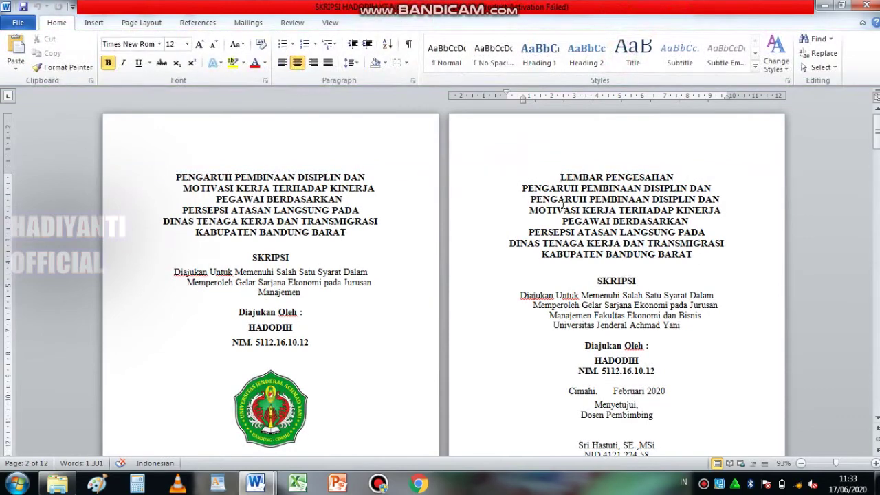
scroll(375, 234, down, 3)
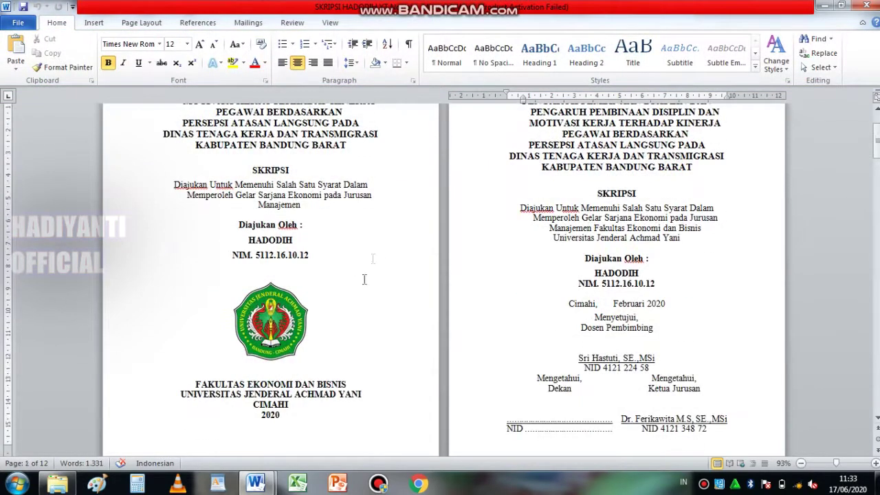
scroll(536, 296, up, 3)
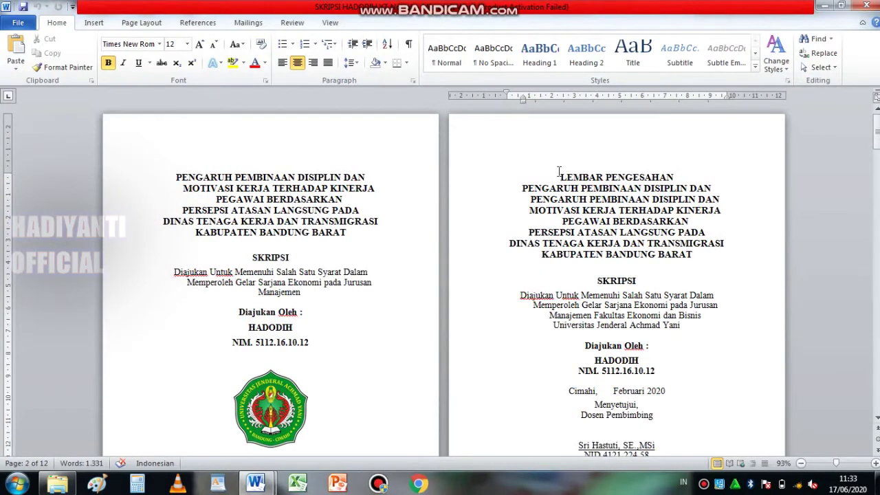
Step: Insert a Next Page section break before LEMBAR PENGESAHAN
click(558, 176)
click(142, 23)
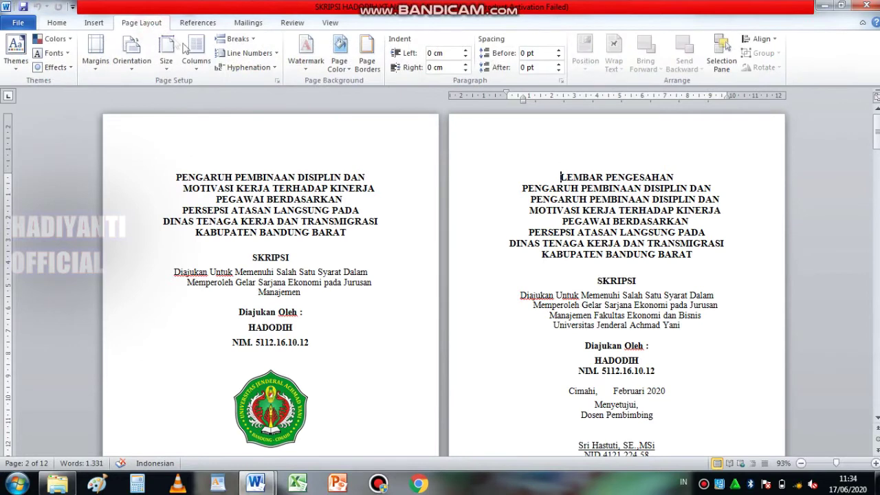
click(233, 40)
click(274, 200)
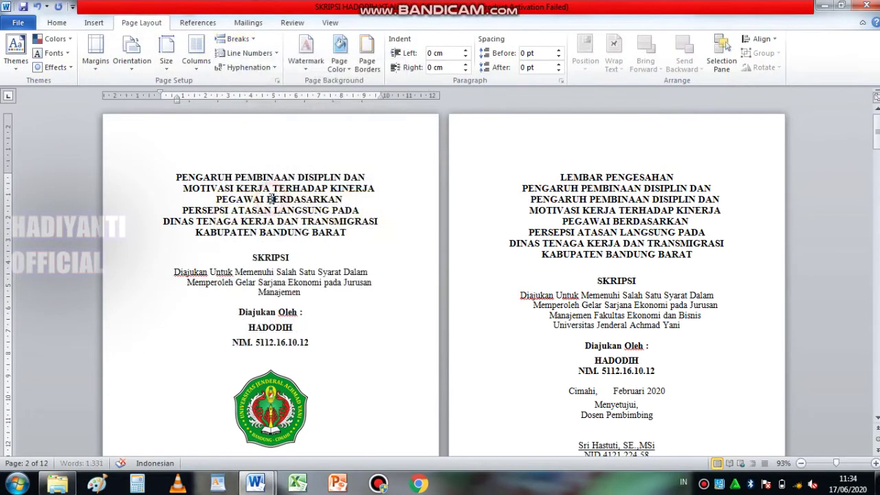
Step: Unlink section 2's header from the title page, then go to its footer and toggle Link to Previous
double_click(529, 136)
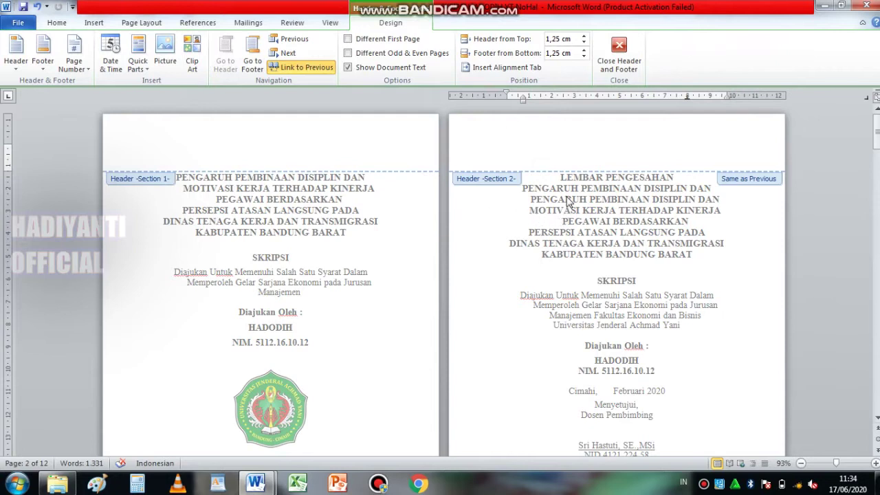
scroll(529, 309, down, 5)
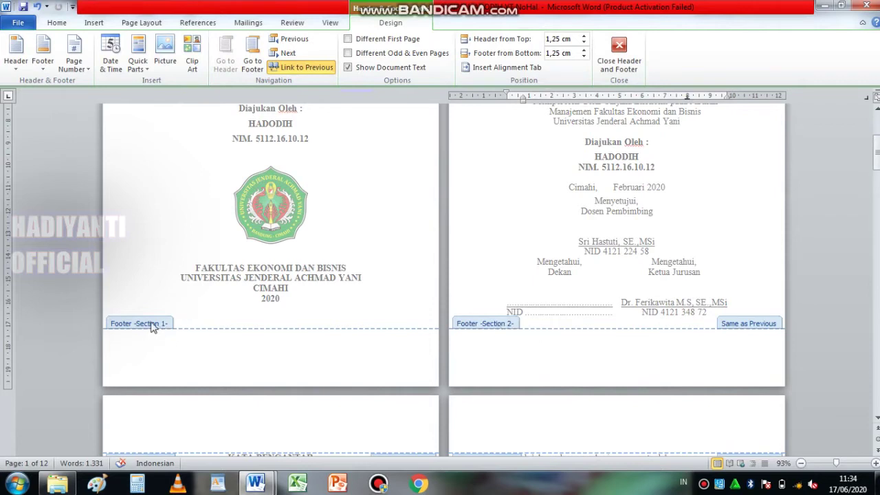
scroll(662, 308, up, 5)
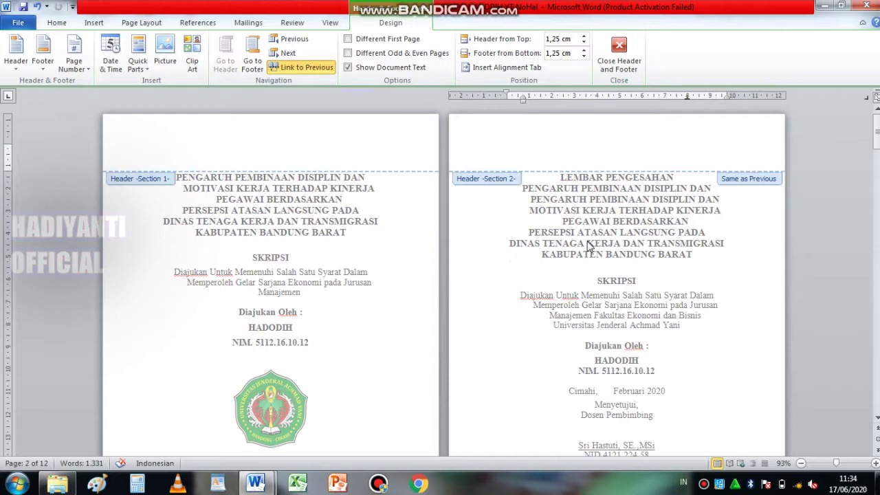
scroll(567, 320, down, 1)
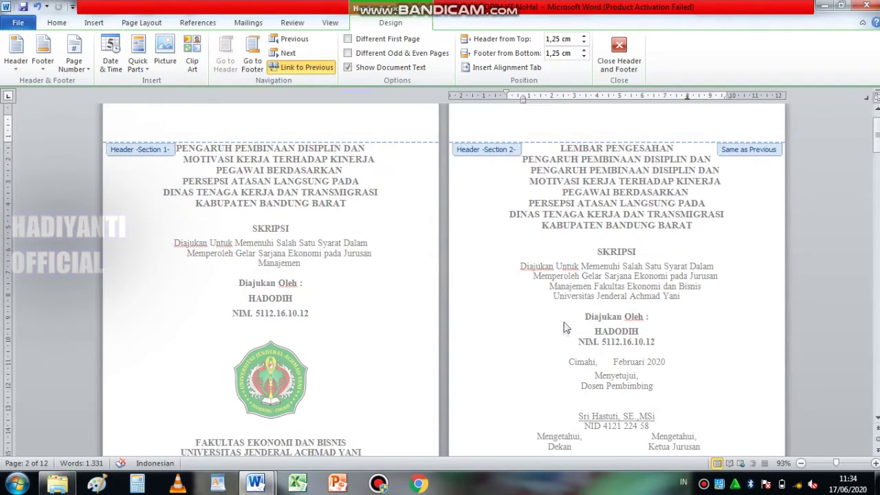
scroll(664, 159, up, 1)
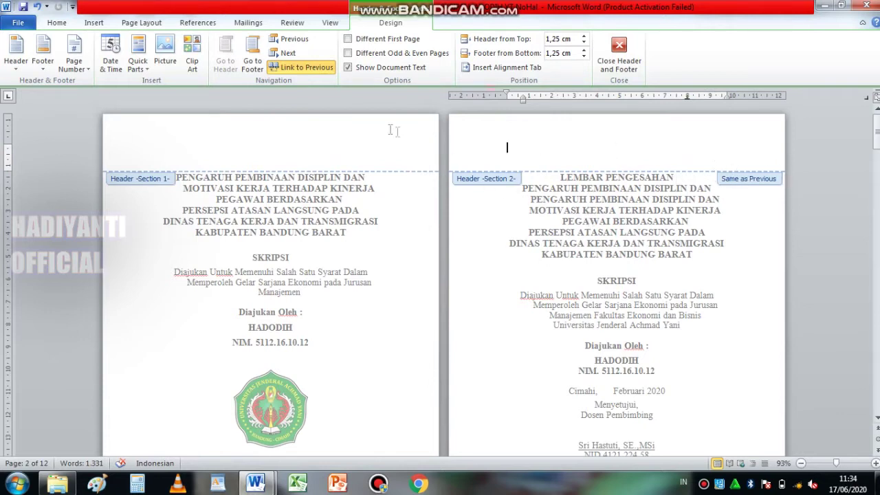
click(297, 71)
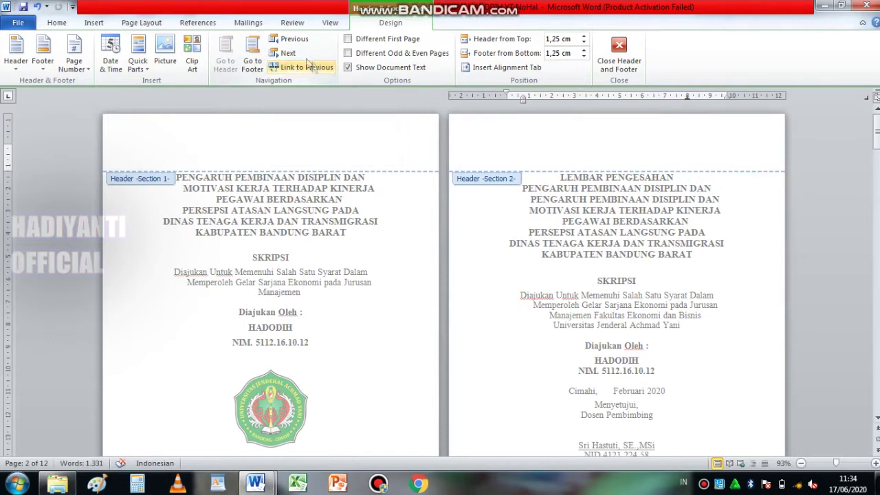
click(255, 61)
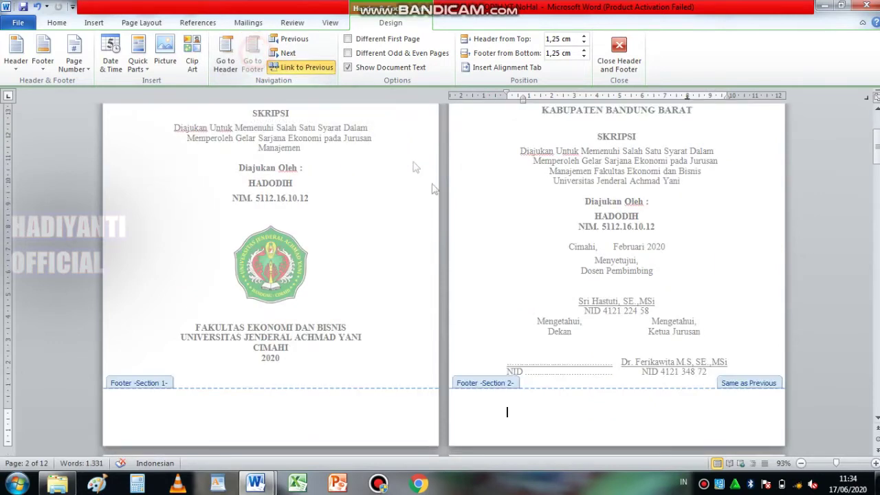
click(289, 70)
Step: Confirm the prompt and unlink section 2's footer from the title page's footer
key(Return)
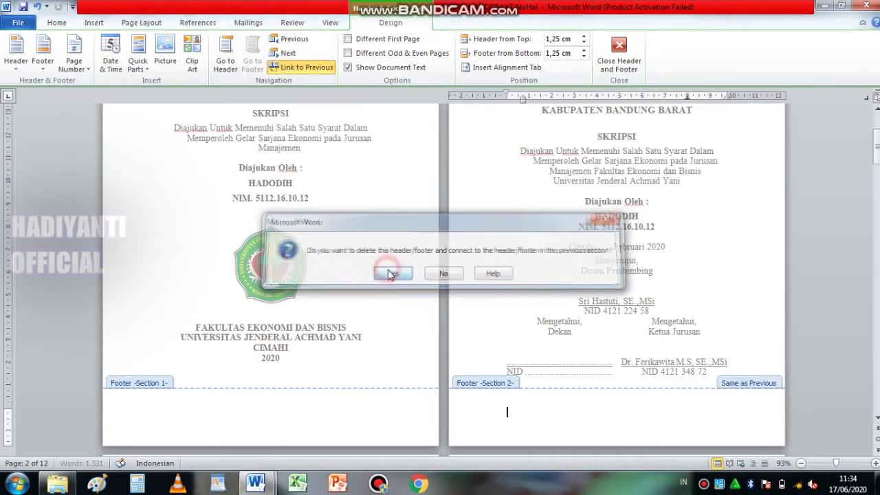
click(296, 71)
scroll(550, 248, up, 3)
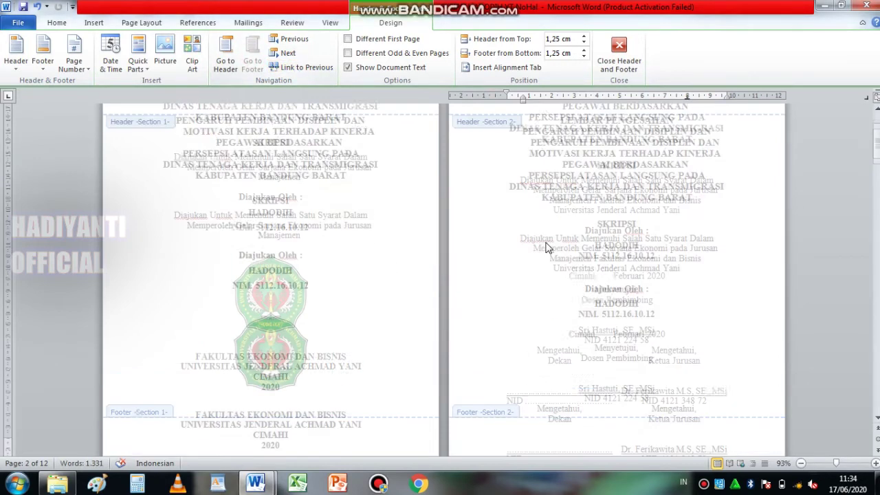
scroll(551, 251, down, 10)
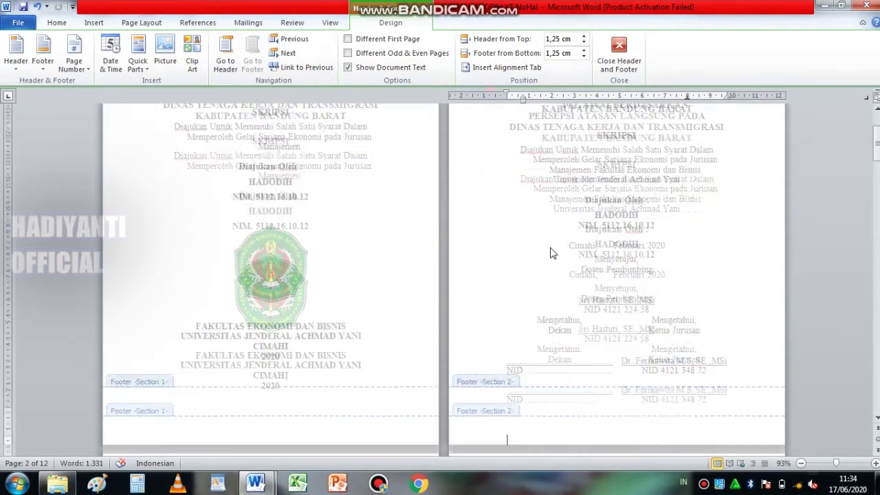
scroll(599, 209, up, 4)
scroll(599, 210, up, 3)
scroll(600, 213, up, 3)
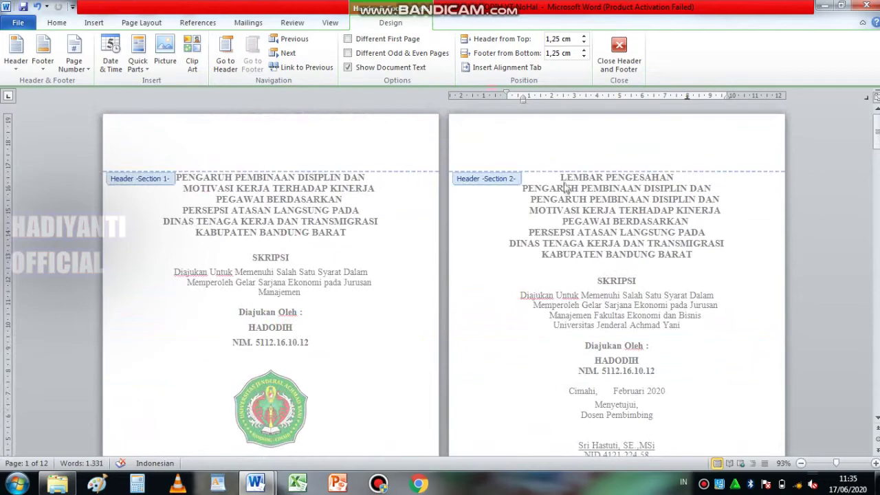
Step: Scroll through the pages to check the now independent section 2 header and footer
scroll(564, 187, down, 4)
scroll(598, 206, down, 4)
scroll(633, 227, down, 3)
scroll(663, 253, down, 3)
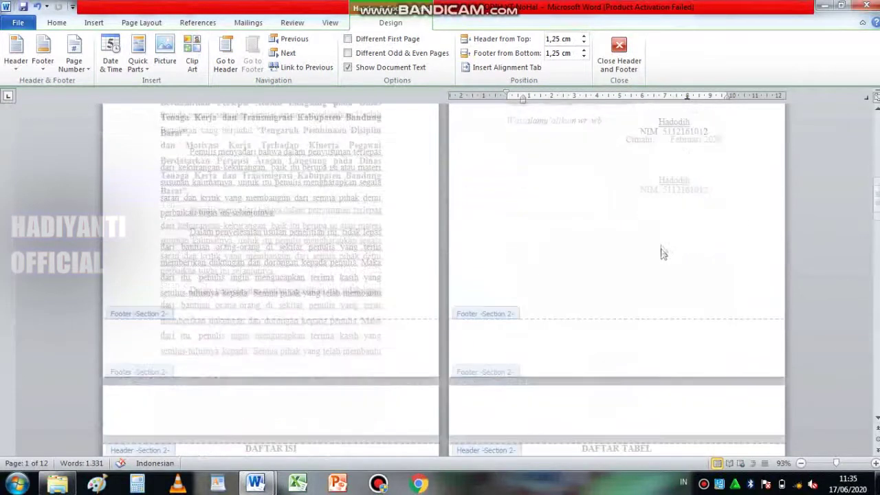
scroll(662, 253, down, 7)
scroll(588, 253, down, 1)
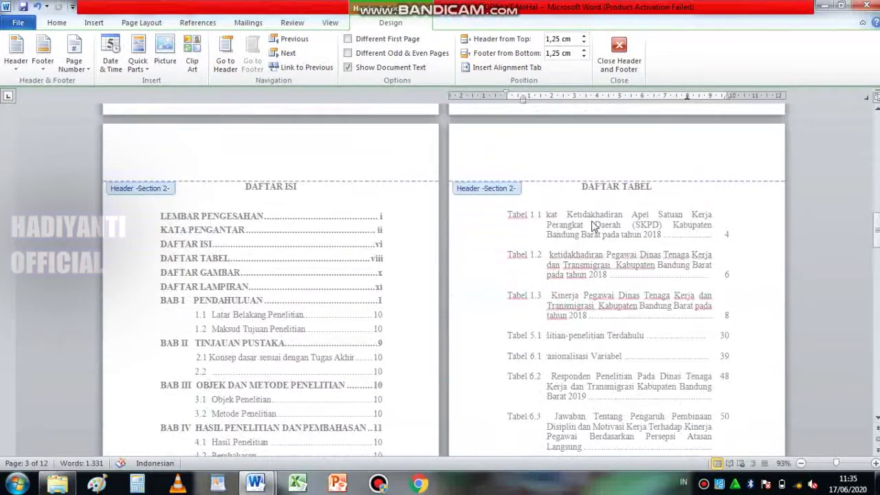
scroll(593, 227, down, 6)
scroll(594, 224, down, 1)
scroll(595, 223, down, 4)
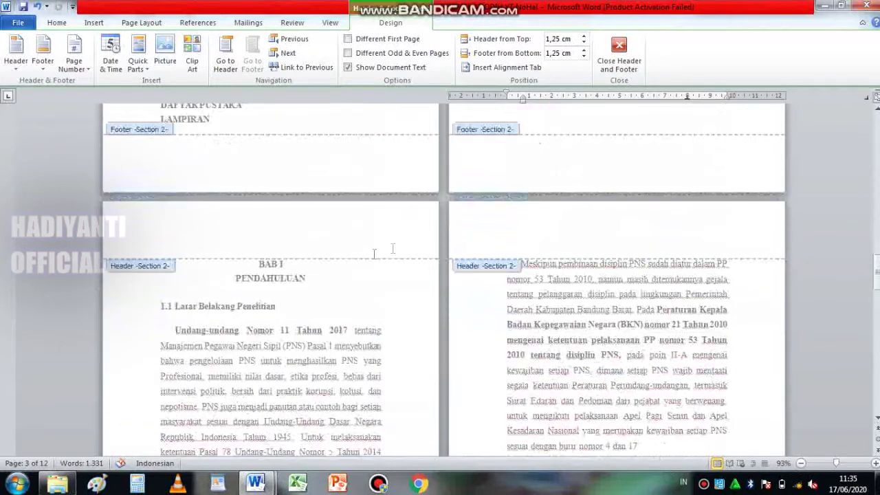
scroll(278, 295, down, 3)
scroll(513, 345, down, 3)
scroll(550, 365, down, 4)
scroll(602, 393, down, 3)
scroll(602, 393, down, 5)
scroll(603, 391, down, 3)
scroll(604, 388, up, 3)
scroll(604, 387, up, 3)
scroll(603, 387, up, 3)
scroll(602, 386, up, 3)
scroll(603, 386, up, 3)
scroll(602, 383, up, 3)
scroll(603, 383, up, 3)
scroll(600, 381, up, 3)
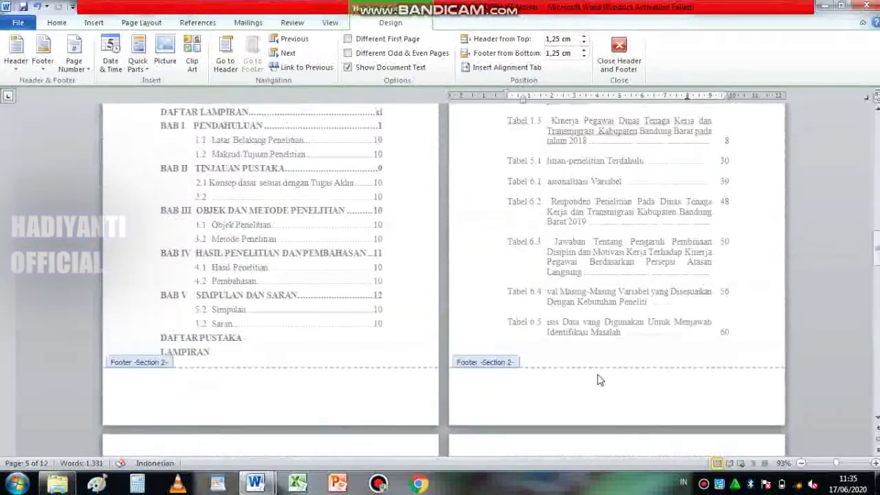
scroll(597, 378, up, 3)
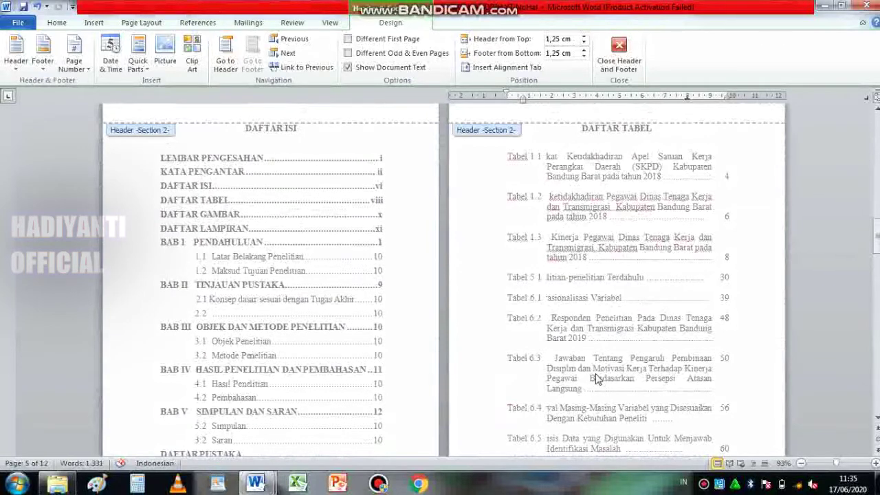
scroll(597, 379, down, 2)
scroll(597, 379, down, 3)
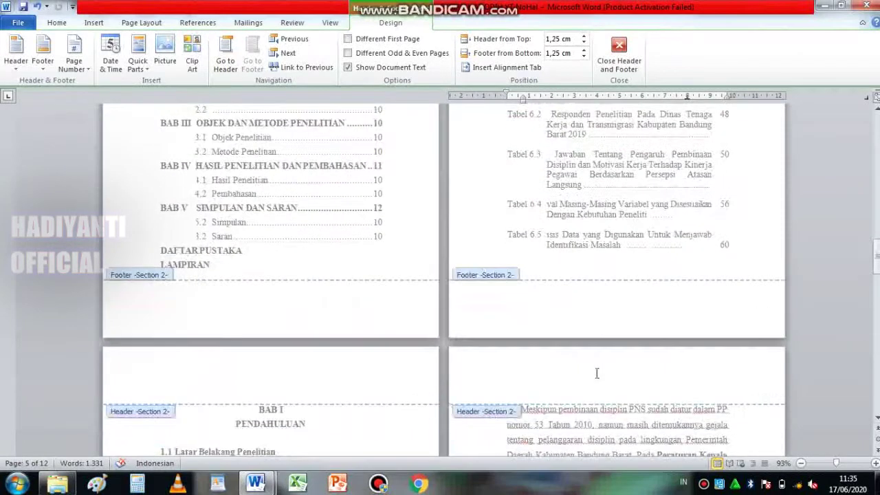
scroll(596, 378, down, 2)
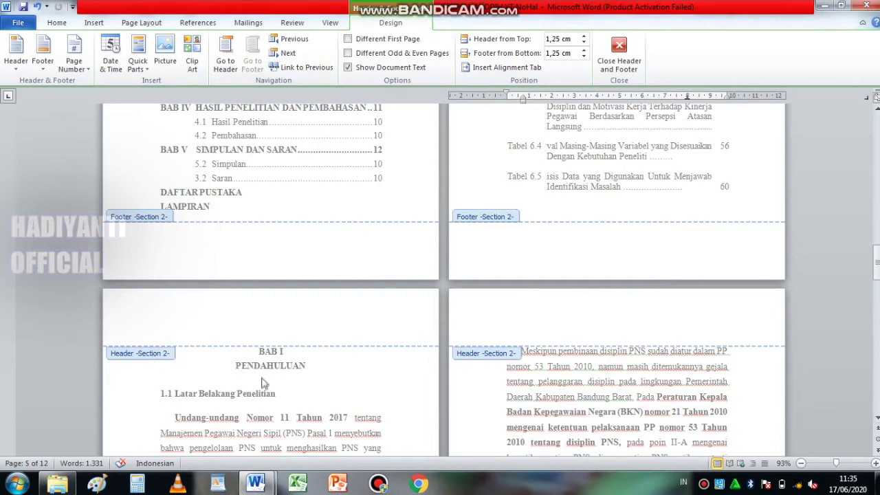
Step: Close header and footer editing and move down to BAB I PENDAHULUAN on page 7
click(630, 54)
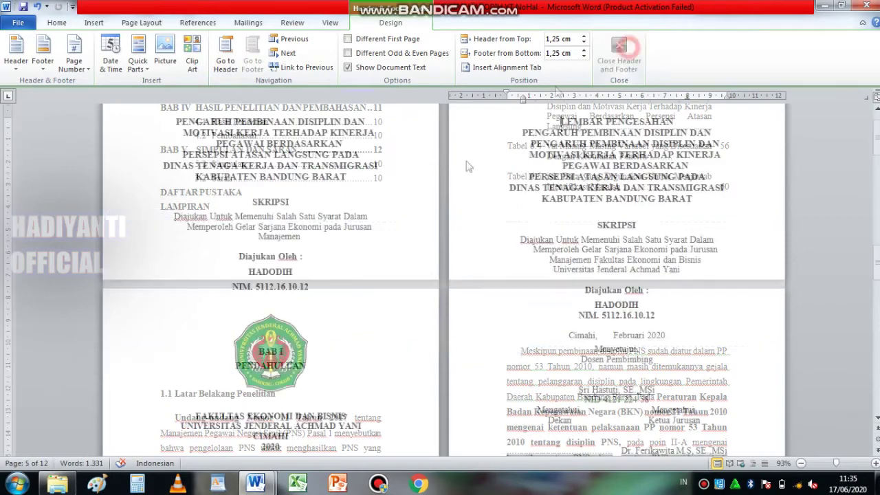
scroll(606, 349, down, 4)
scroll(605, 349, down, 2)
scroll(605, 349, down, 5)
scroll(609, 368, down, 3)
scroll(609, 370, down, 5)
scroll(612, 372, down, 4)
scroll(612, 371, down, 4)
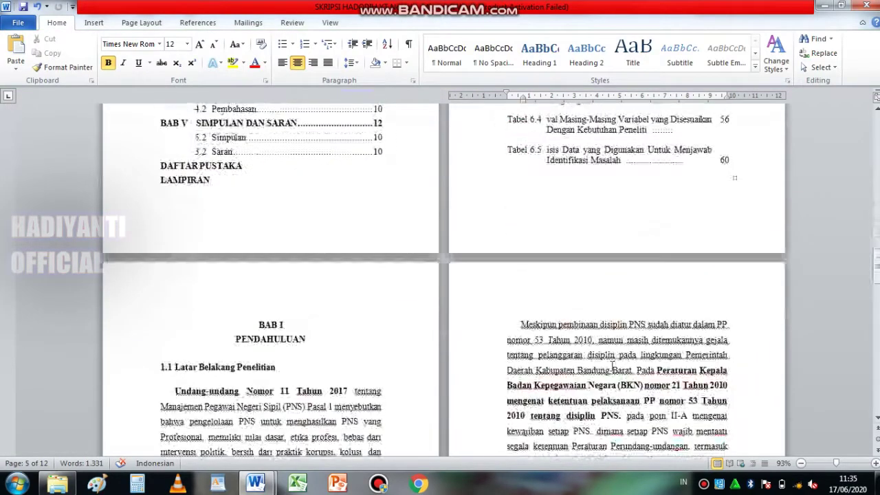
scroll(612, 371, down, 2)
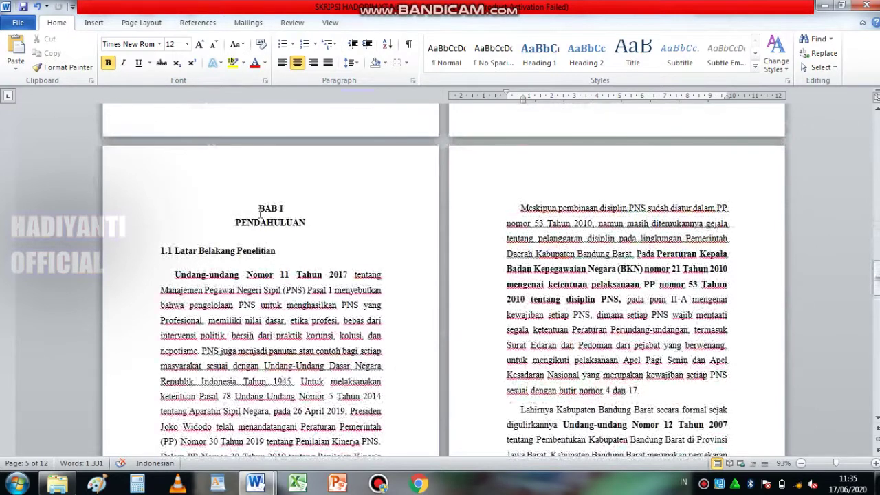
Step: Insert a Next Page section break just before BAB I
click(258, 208)
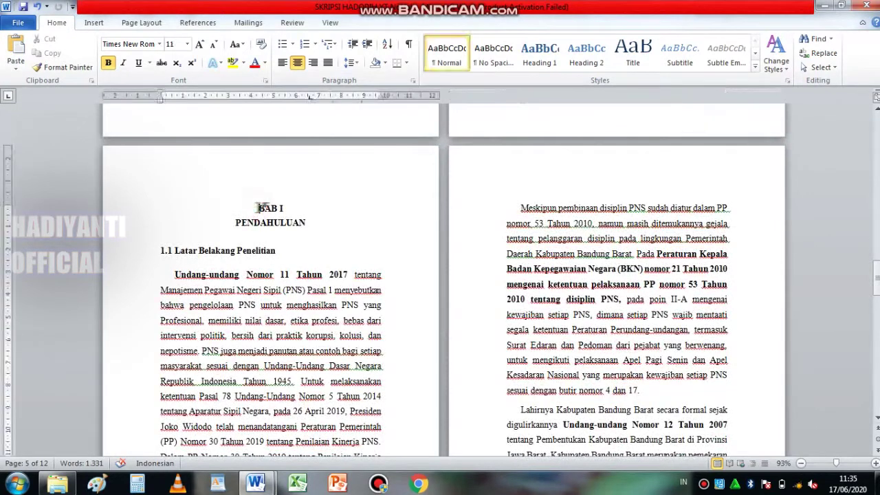
click(135, 25)
click(235, 38)
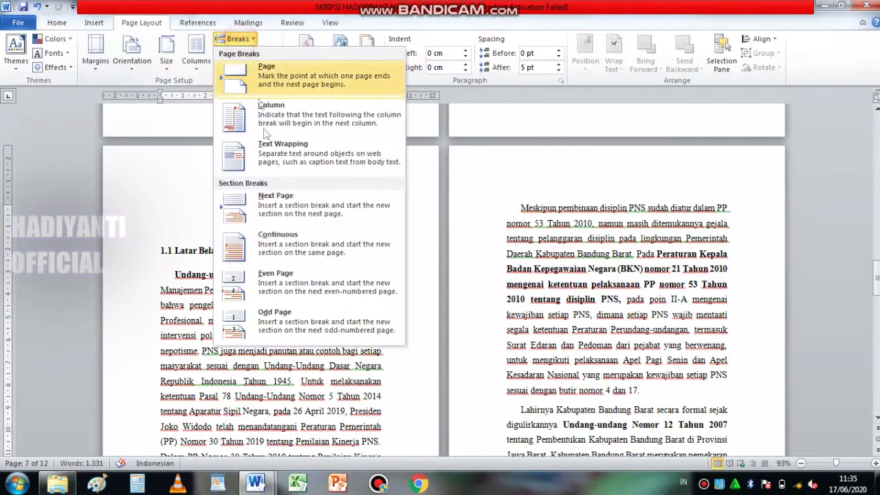
click(290, 212)
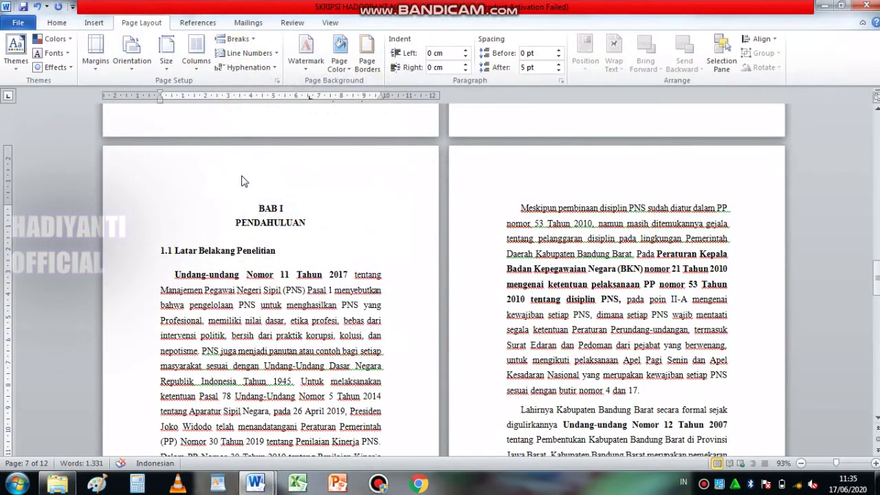
double_click(242, 176)
Step: Turn off Link to Previous for both the header and footer of section 3 (BAB I)
scroll(247, 211, up, 2)
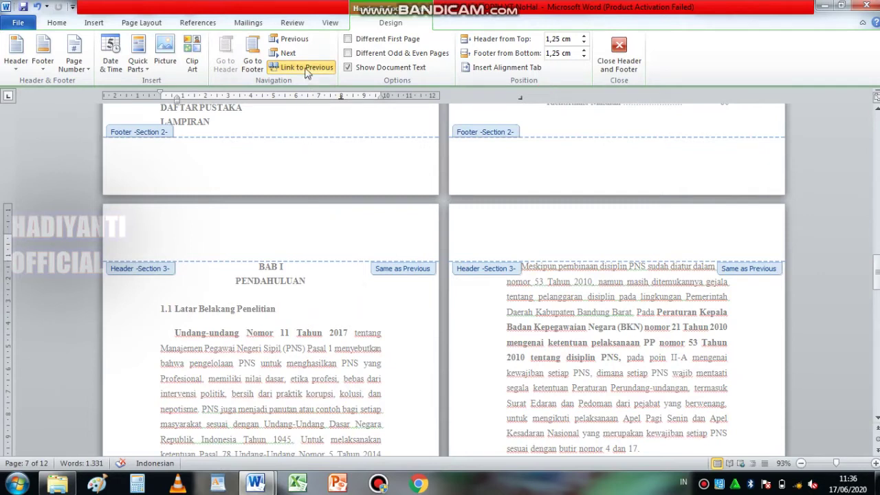
click(307, 69)
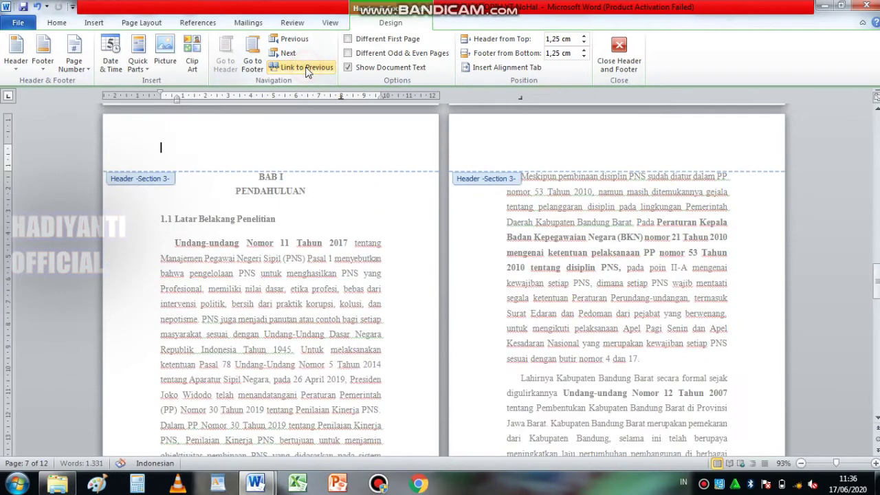
click(258, 60)
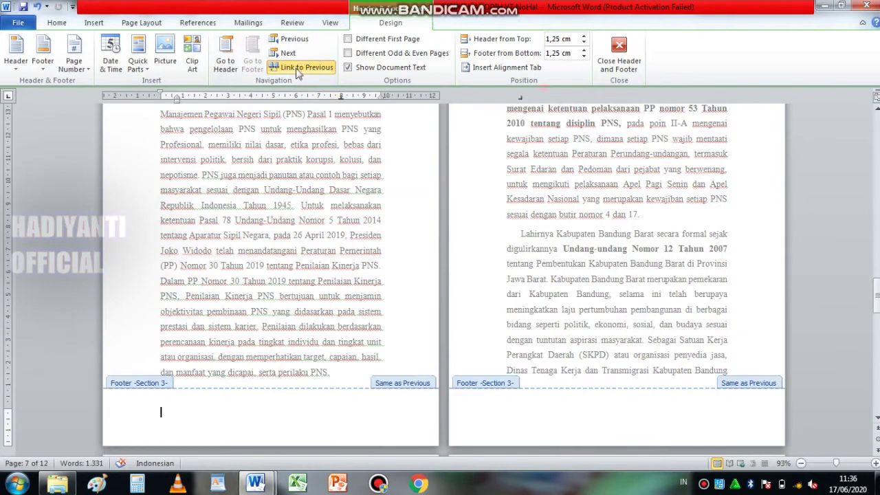
click(298, 72)
scroll(362, 233, up, 3)
scroll(365, 242, up, 3)
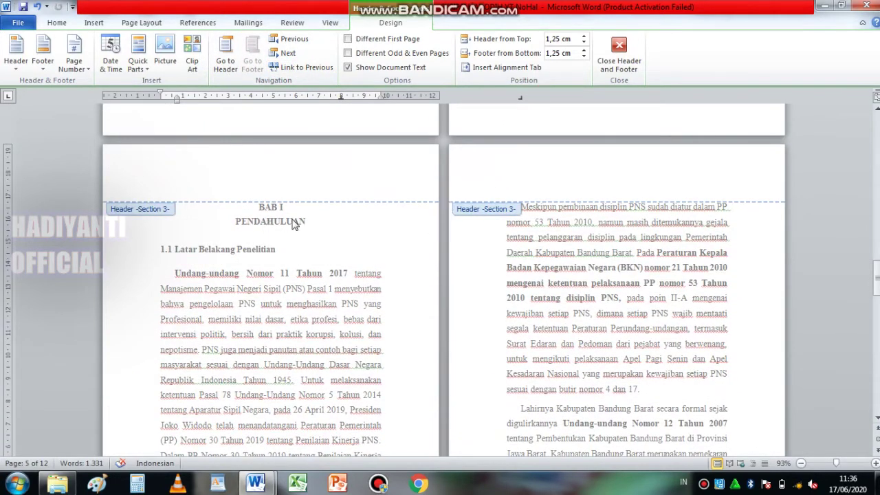
scroll(296, 226, down, 5)
scroll(290, 310, up, 2)
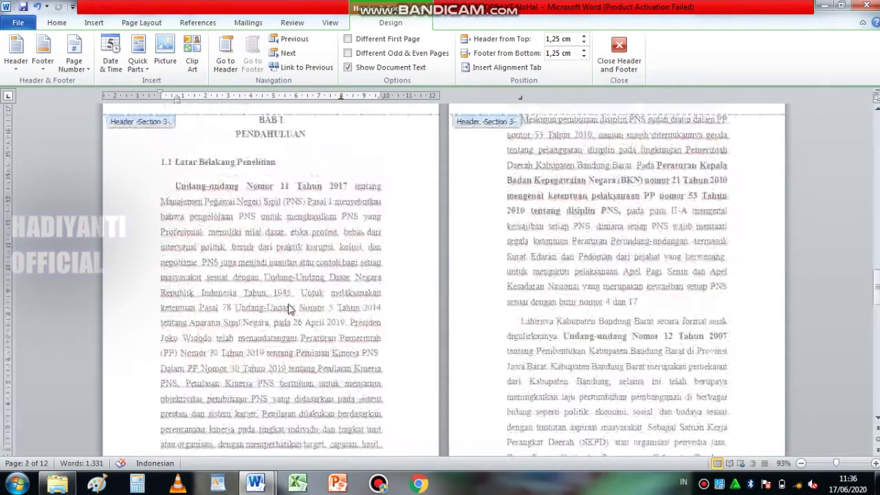
scroll(291, 310, up, 3)
scroll(261, 261, up, 3)
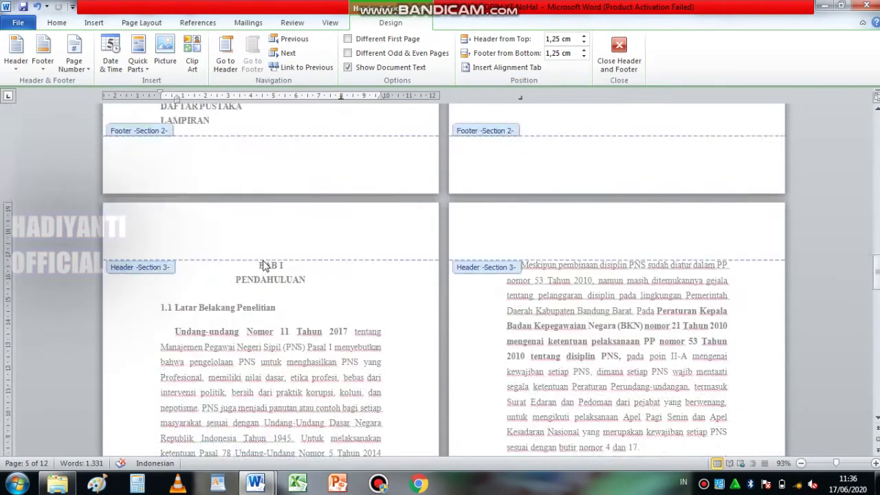
scroll(292, 317, down, 4)
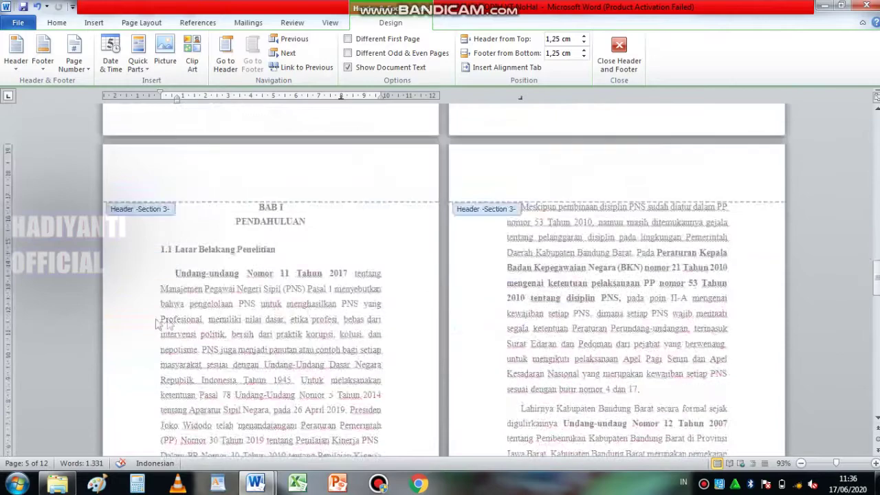
scroll(288, 318, down, 3)
scroll(279, 227, up, 2)
scroll(279, 230, down, 3)
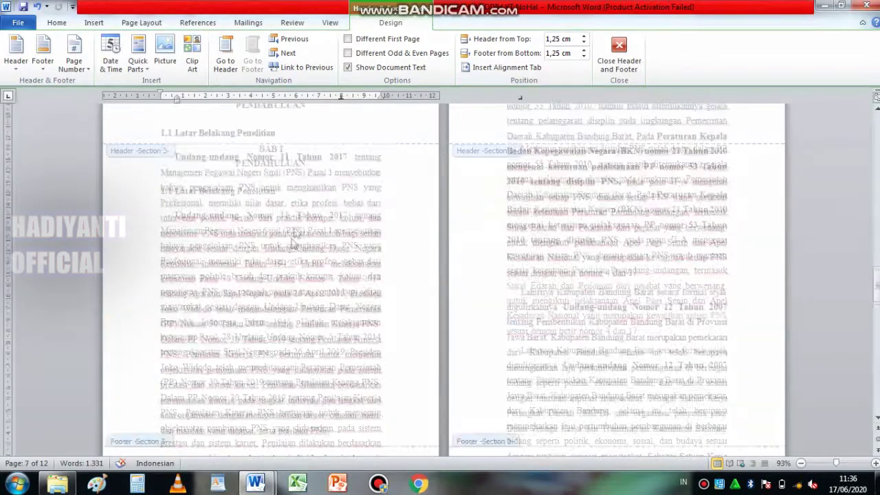
scroll(282, 310, down, 5)
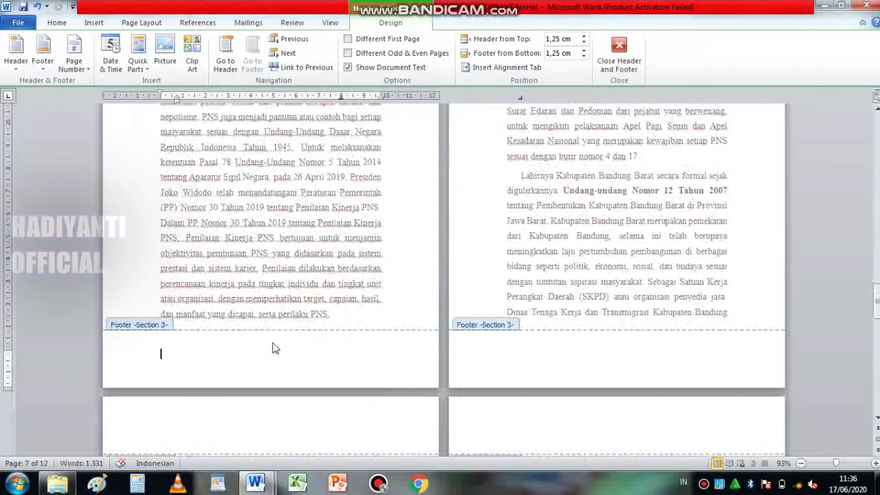
scroll(273, 349, up, 2)
scroll(274, 348, up, 4)
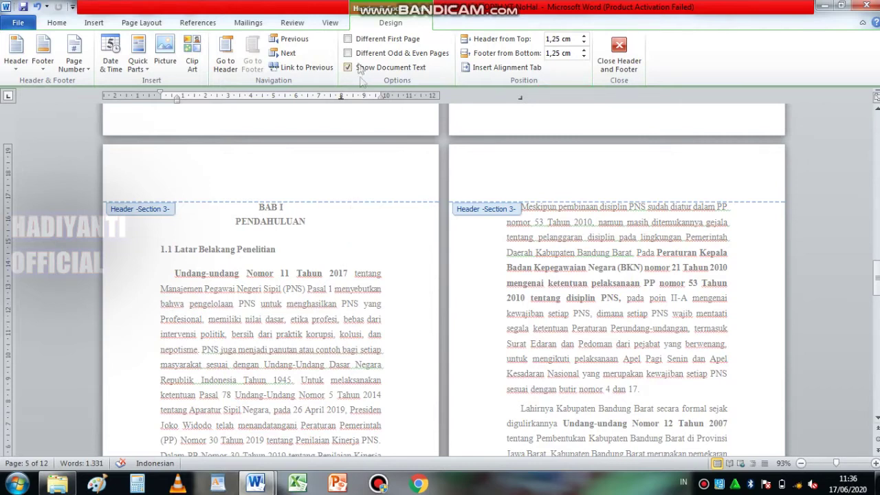
Step: Enable Different First Page for section 3 and unlink its first-page footer
click(348, 39)
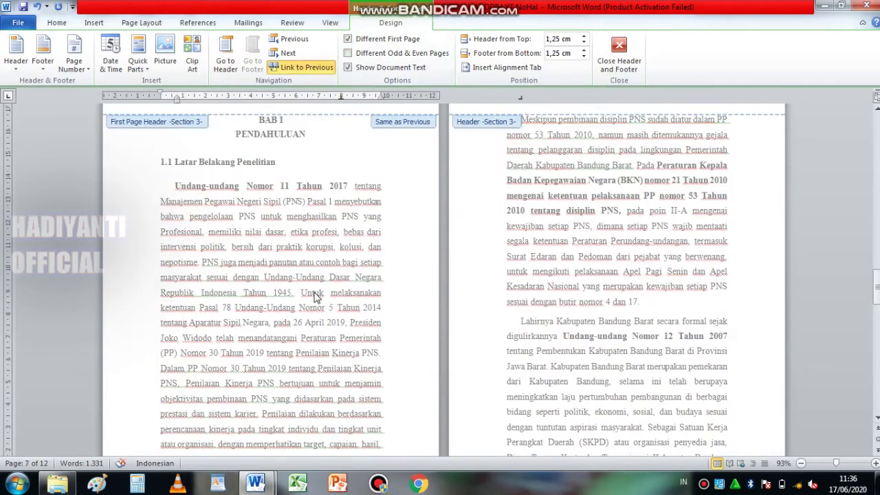
scroll(374, 210, up, 3)
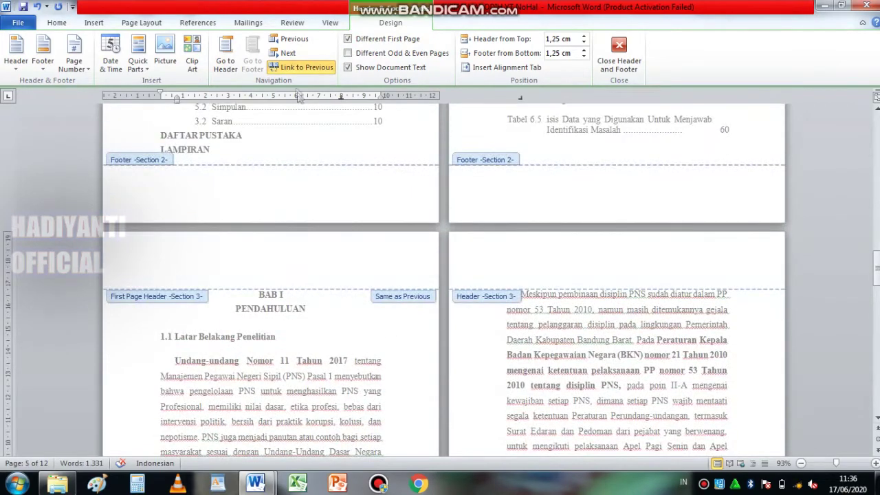
click(298, 69)
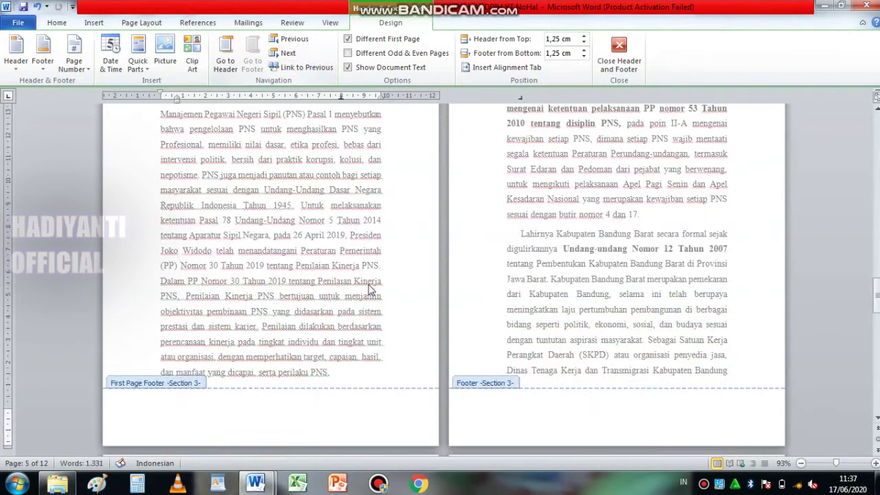
scroll(318, 351, up, 7)
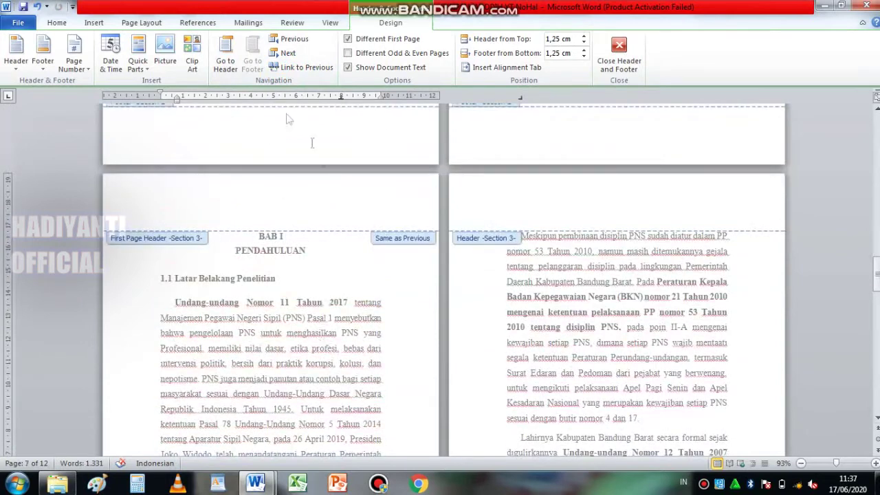
Step: Unlink the first-page header from the previous section and check that section 3's headers stay empty
click(231, 60)
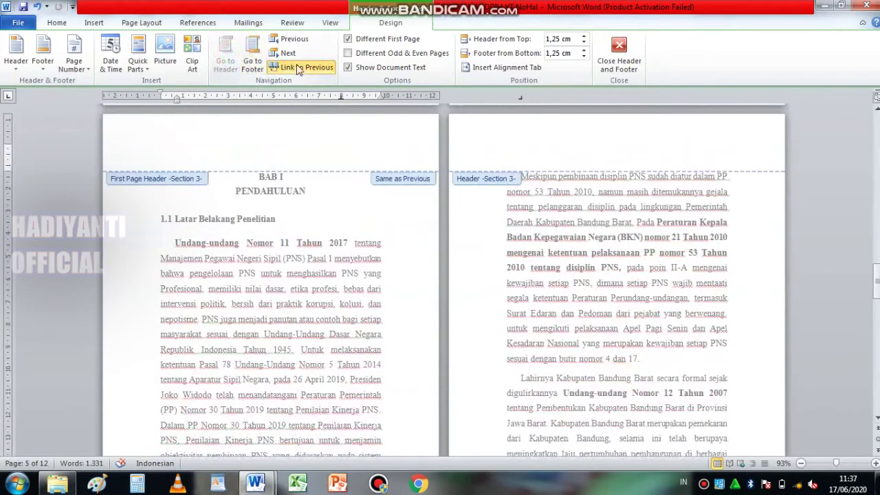
click(300, 67)
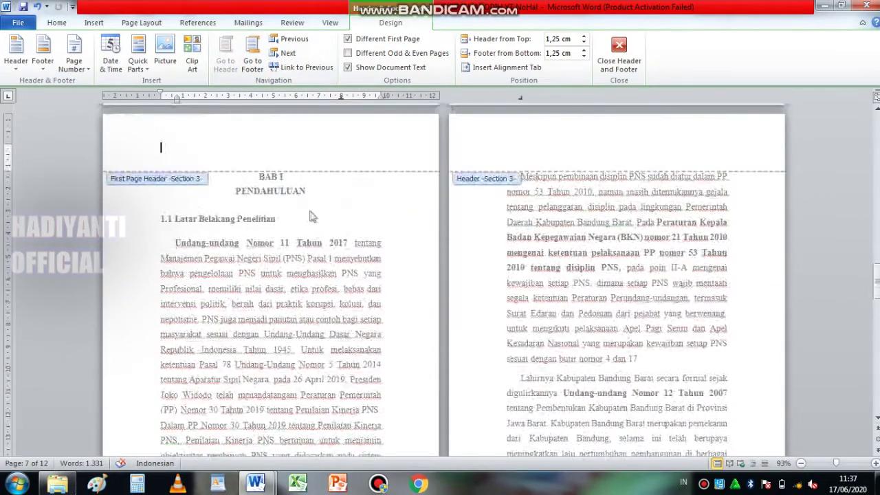
scroll(287, 352, down, 5)
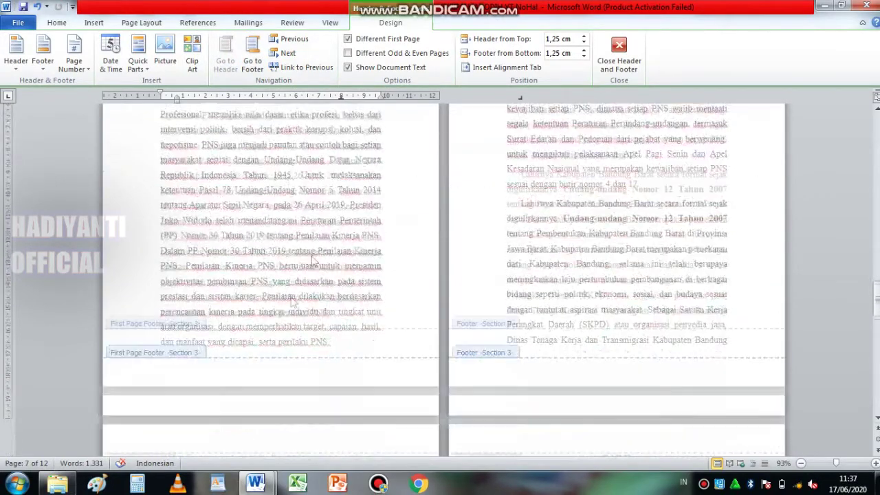
scroll(287, 272, up, 3)
scroll(288, 271, up, 2)
scroll(287, 265, down, 4)
scroll(279, 325, down, 2)
scroll(479, 271, up, 3)
scroll(585, 231, up, 5)
scroll(736, 244, down, 4)
scroll(687, 275, down, 10)
scroll(633, 295, down, 3)
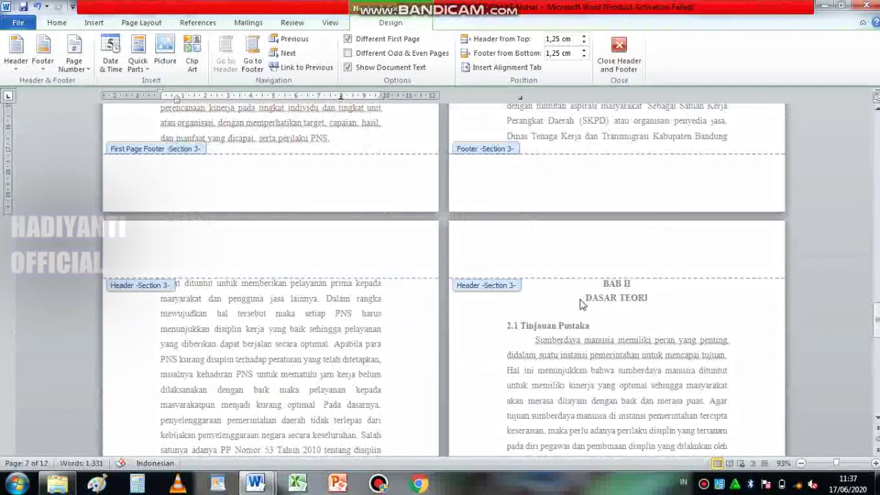
scroll(591, 296, down, 2)
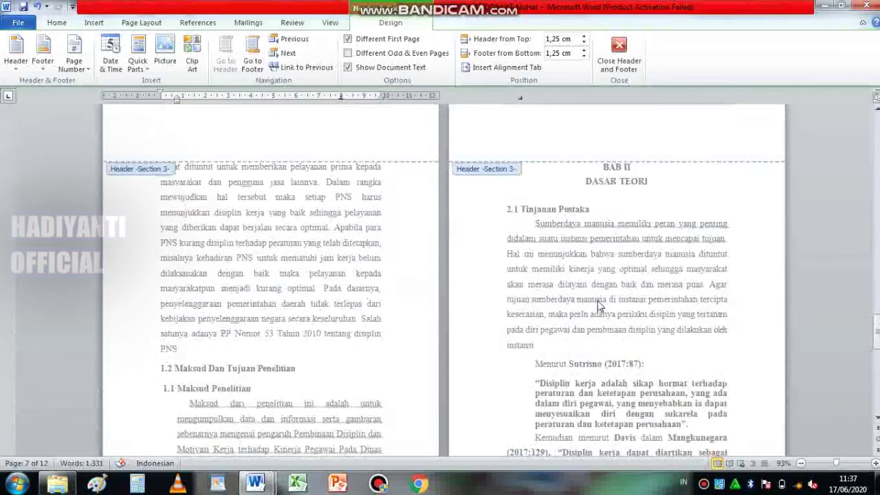
scroll(592, 310, down, 2)
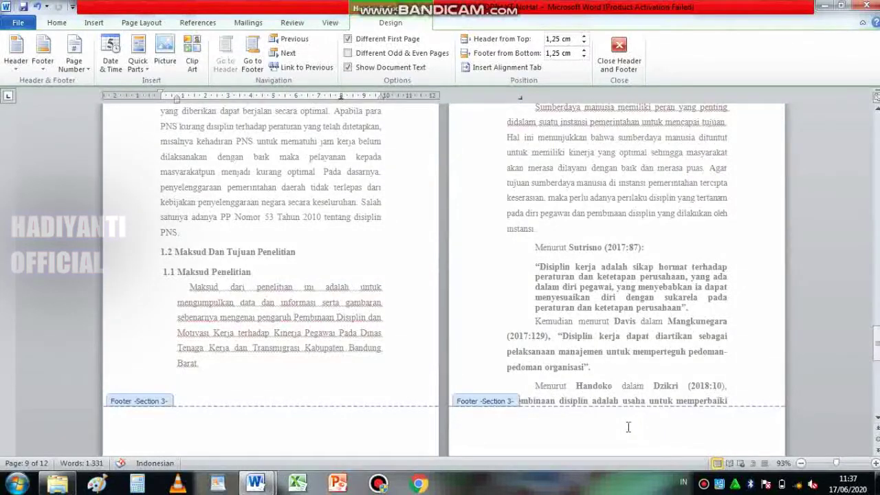
scroll(628, 427, up, 4)
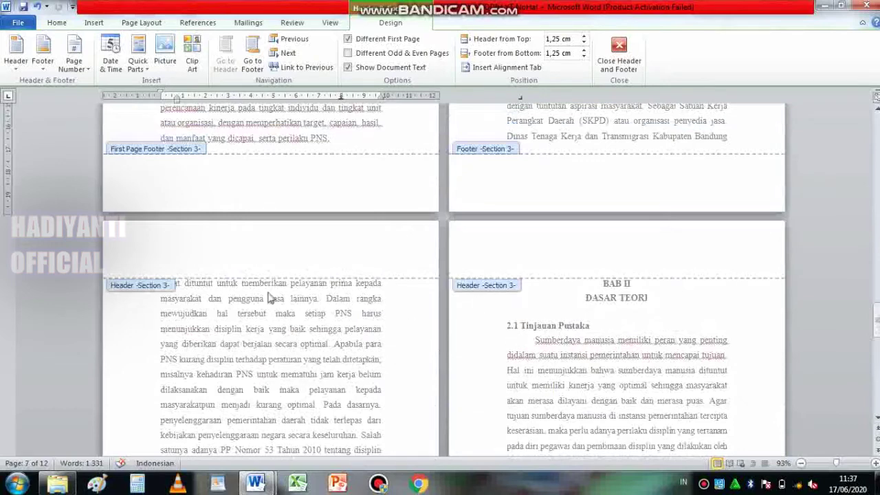
Step: Insert a Next Page section break before BAB II and open its page header for editing
click(623, 65)
scroll(564, 337, down, 6)
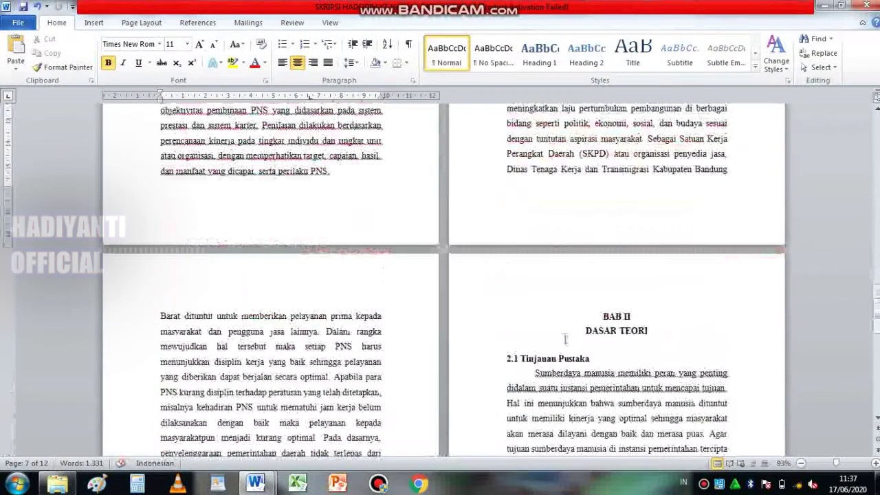
click(591, 315)
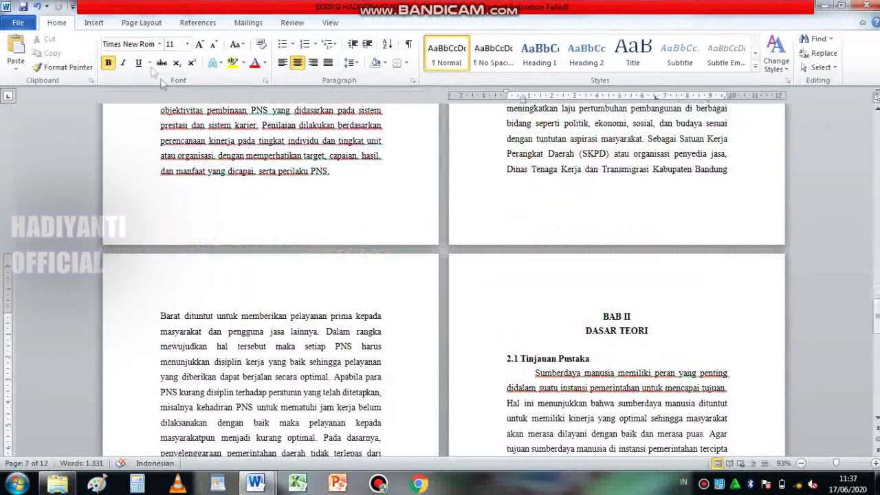
click(137, 26)
click(235, 38)
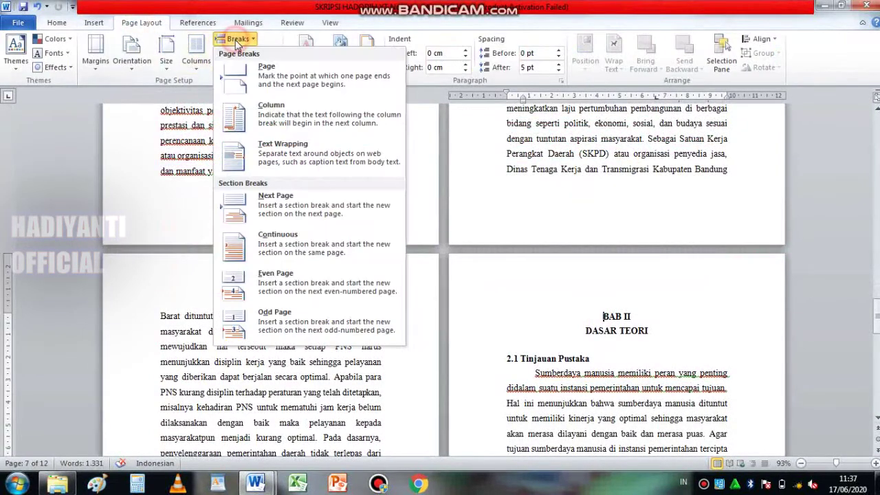
click(295, 198)
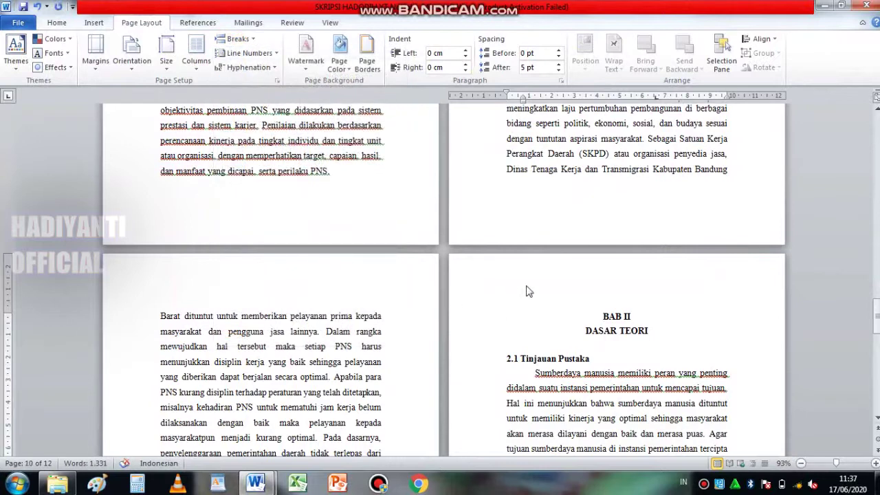
double_click(527, 287)
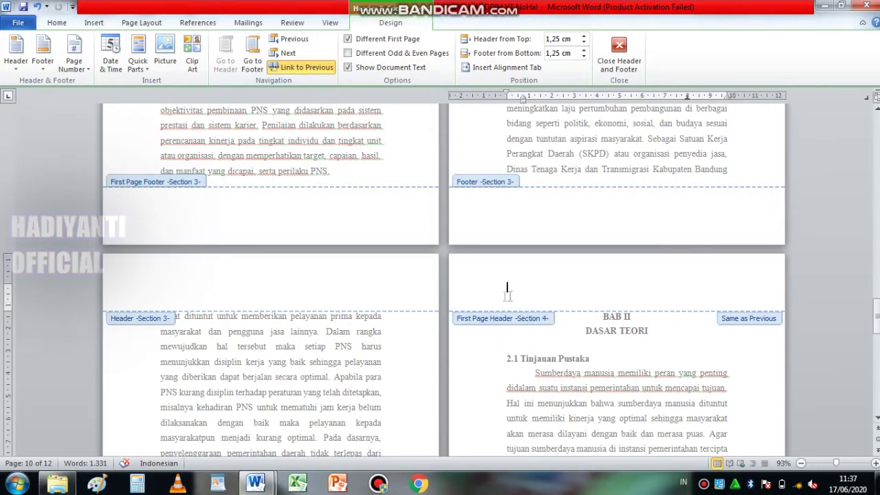
scroll(523, 323, up, 15)
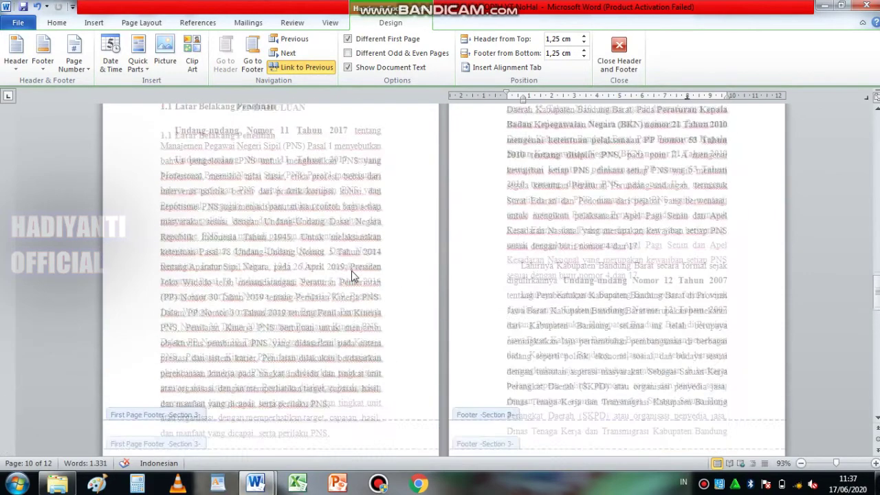
scroll(392, 329, down, 8)
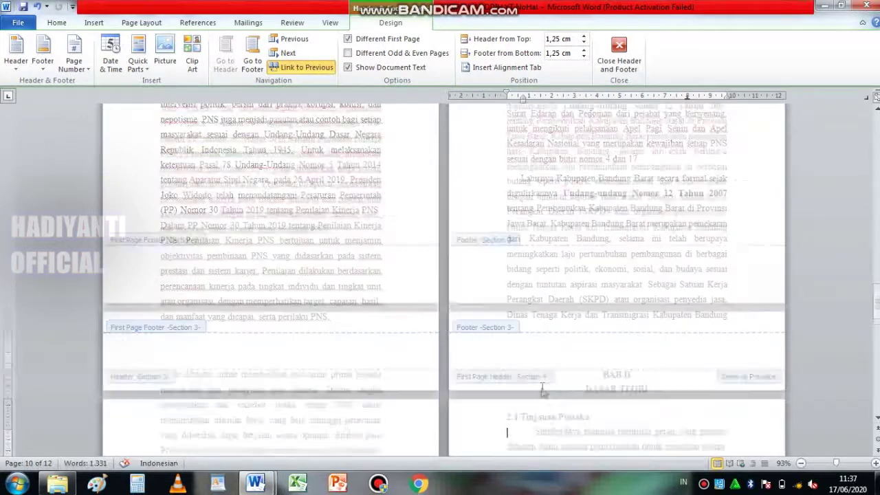
scroll(468, 399, down, 6)
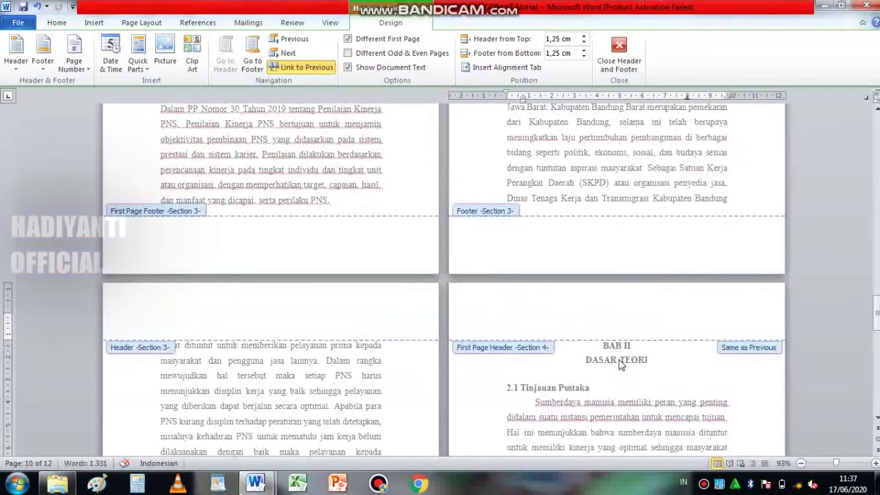
scroll(616, 361, down, 2)
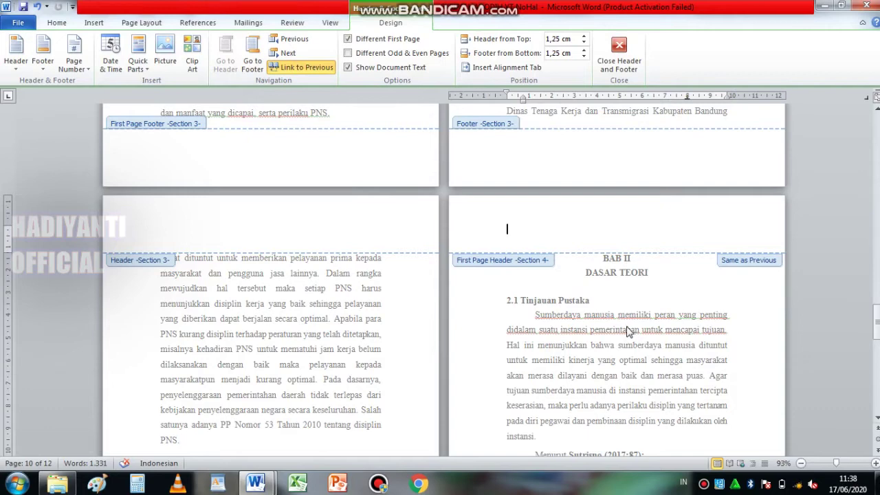
scroll(589, 327, down, 2)
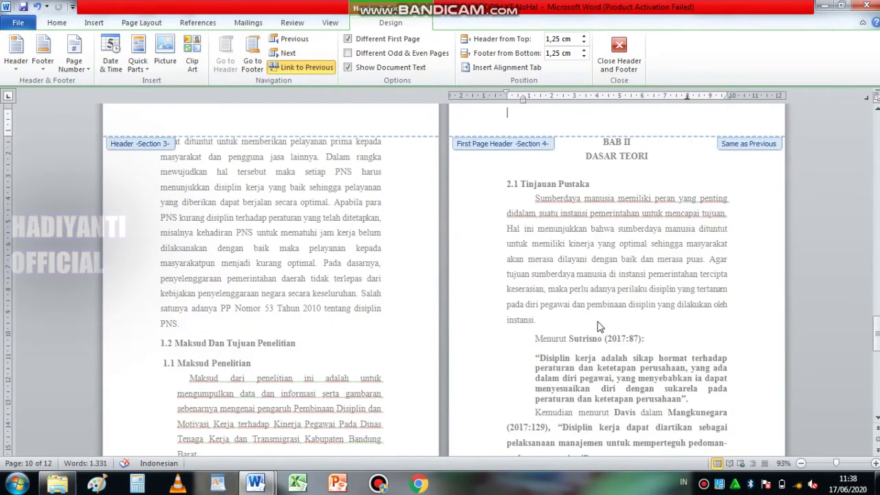
scroll(583, 252, down, 5)
scroll(584, 252, down, 2)
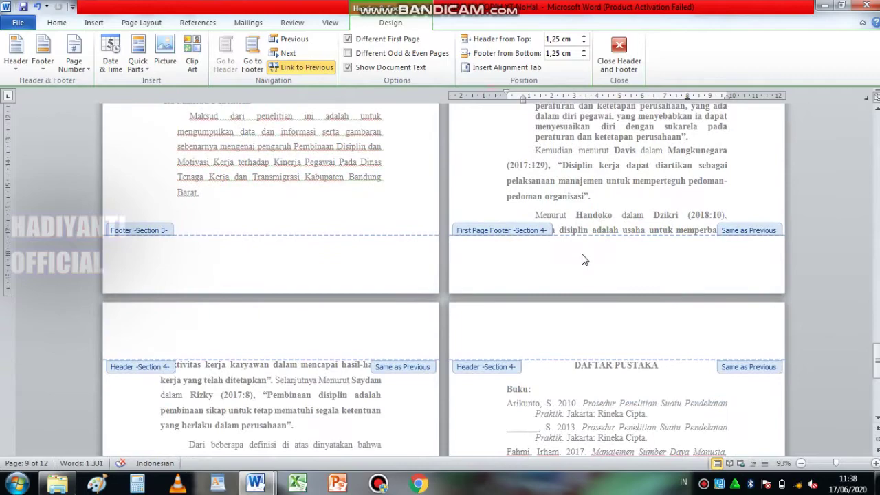
scroll(584, 260, up, 4)
scroll(583, 259, up, 2)
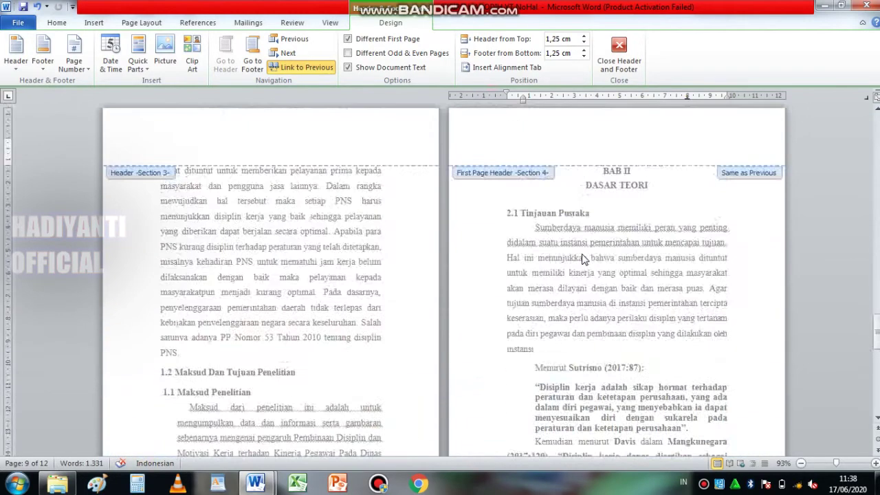
scroll(583, 260, down, 5)
scroll(578, 256, down, 6)
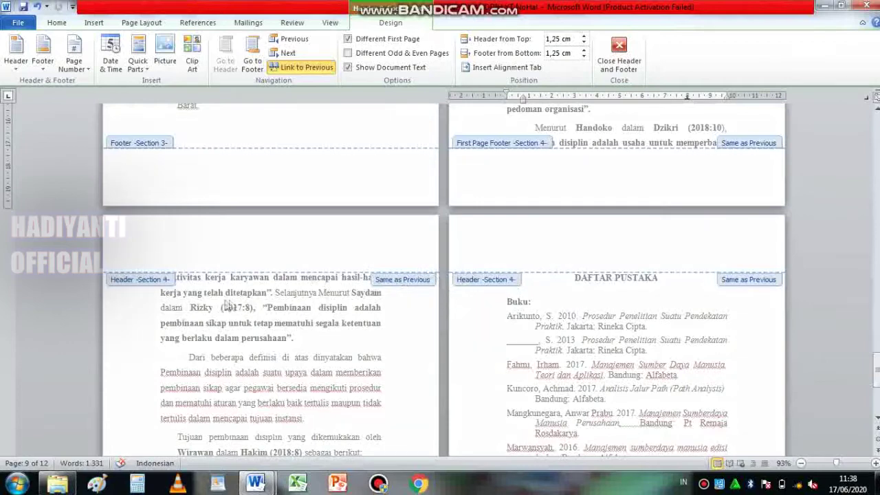
scroll(227, 306, up, 7)
scroll(227, 306, up, 3)
scroll(179, 412, down, 8)
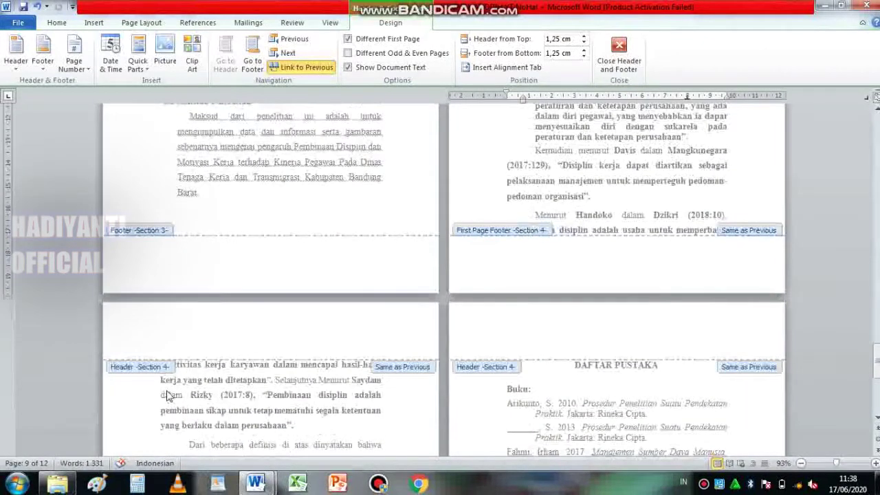
Step: Insert a Next Page section break so DAFTAR PUSTAKA starts on a new page
click(610, 60)
scroll(573, 173, down, 5)
scroll(573, 173, down, 15)
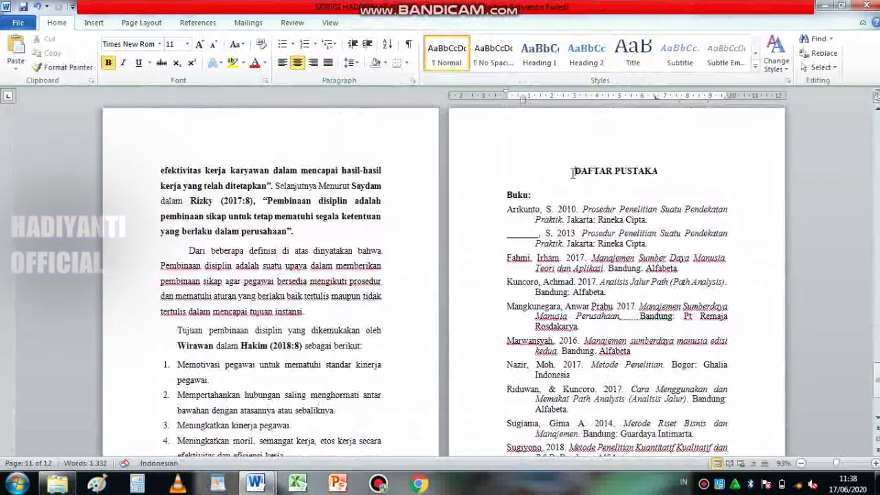
click(139, 23)
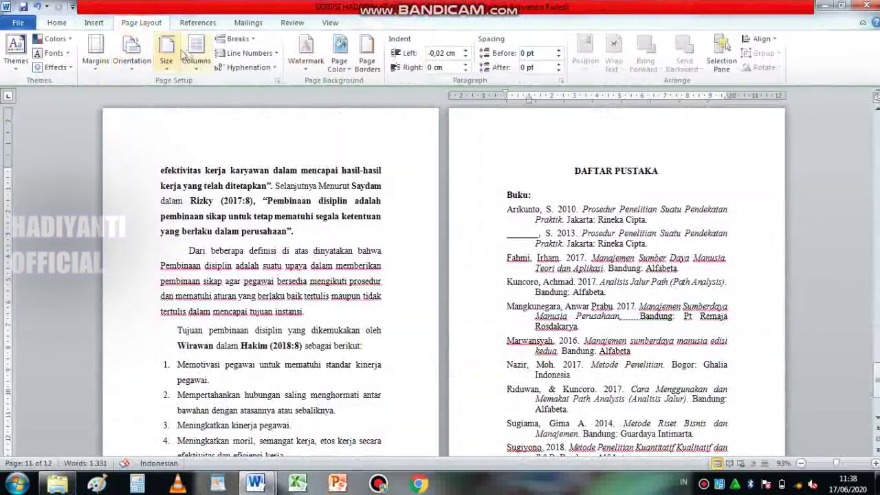
click(238, 40)
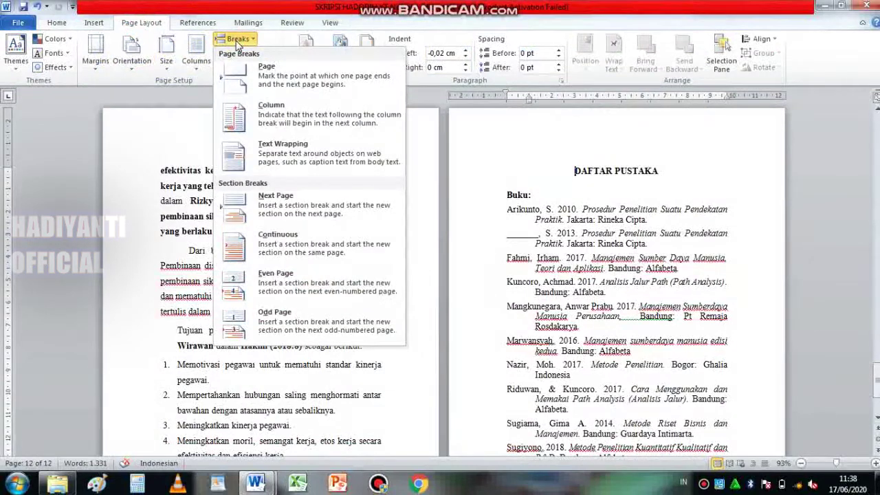
click(275, 196)
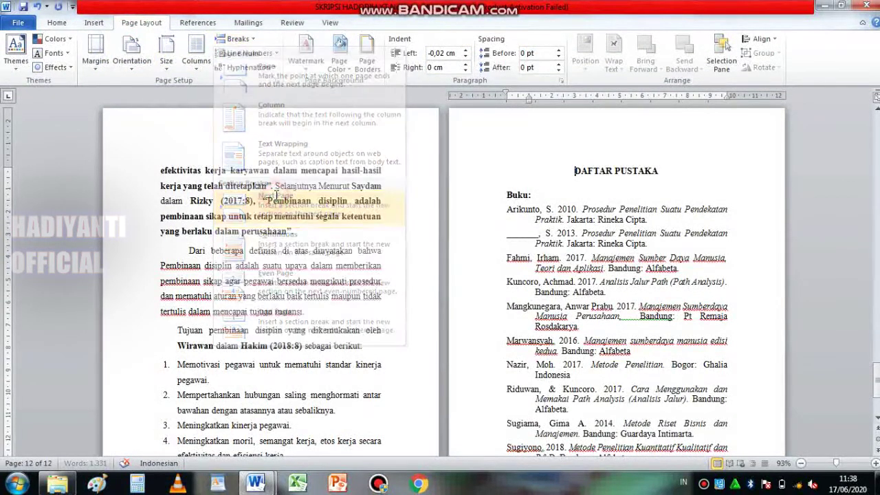
Step: Open the DAFTAR PUSTAKA header and review the Section 5 header and footer labels
double_click(482, 132)
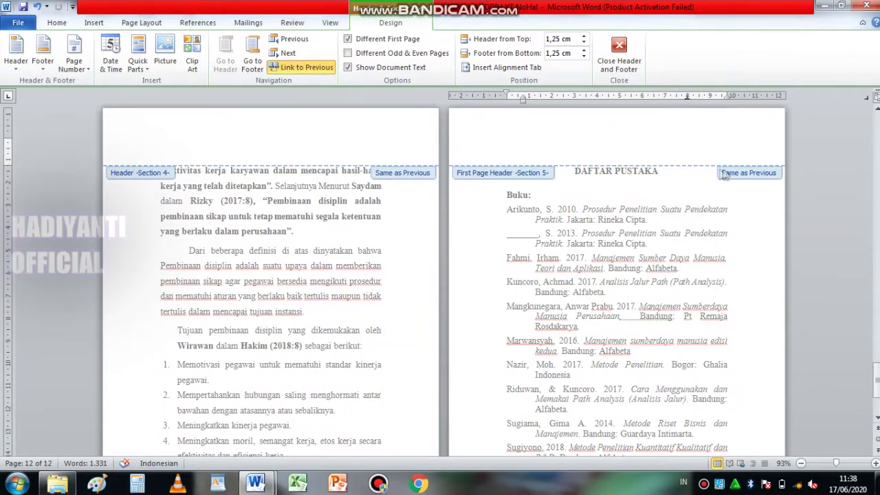
scroll(671, 246, down, 3)
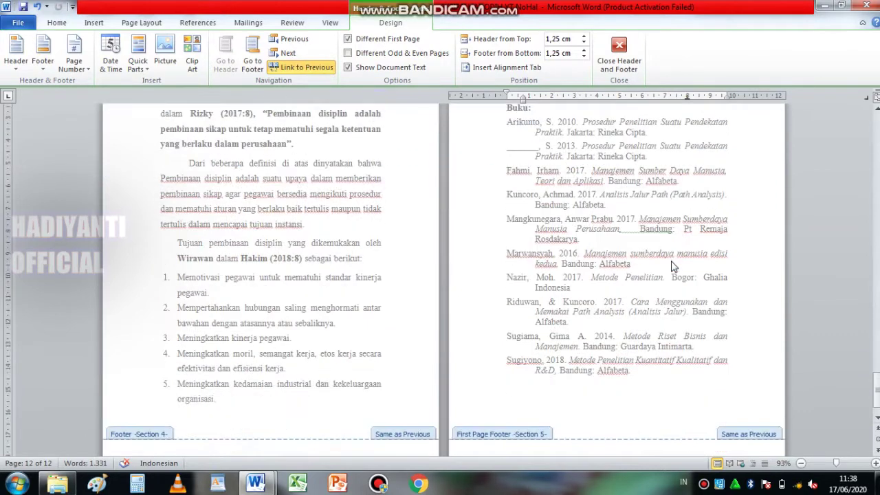
scroll(674, 280, up, 2)
scroll(652, 275, up, 2)
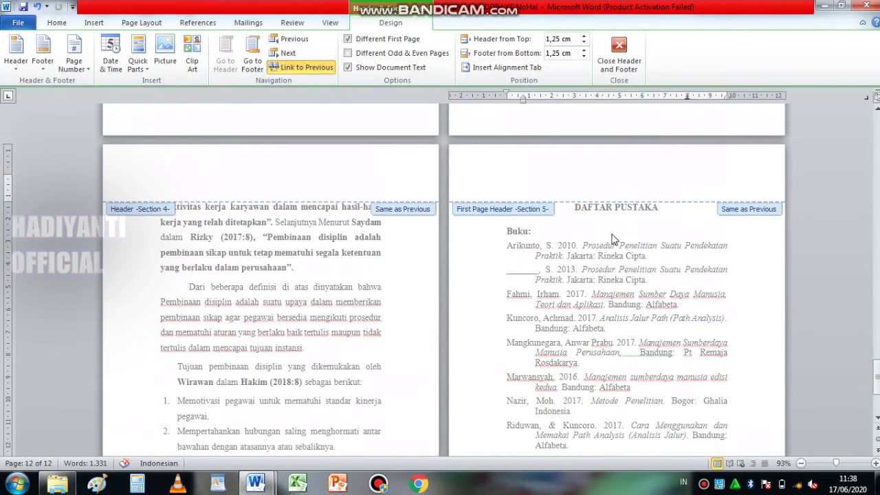
scroll(615, 240, down, 2)
scroll(619, 275, up, 2)
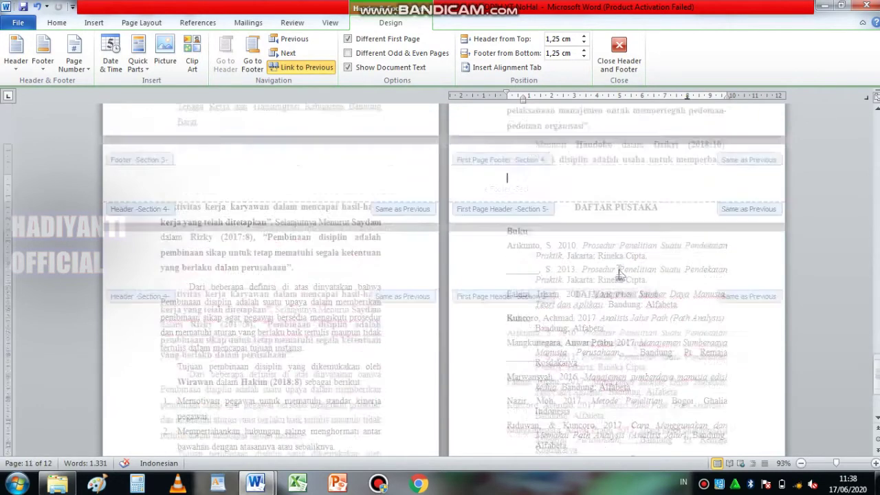
scroll(620, 276, up, 3)
scroll(576, 286, up, 2)
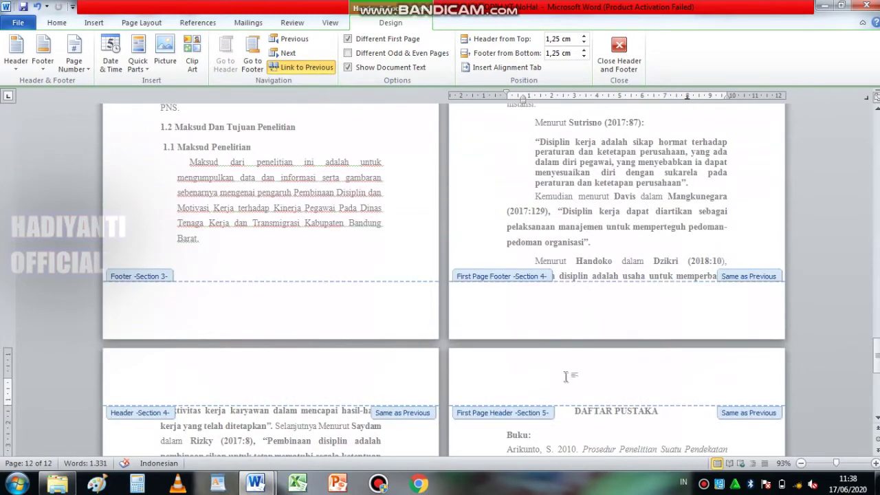
scroll(575, 383, up, 2)
scroll(575, 383, up, 5)
scroll(575, 383, up, 1)
scroll(608, 237, up, 5)
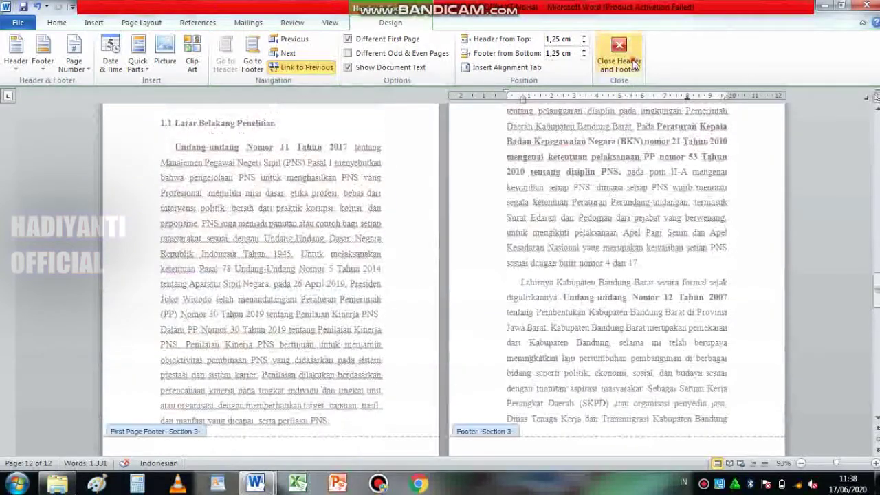
Step: Close header and footer editing and go back to the LEMBAR PENGESAHAN page at the thesis start
click(619, 54)
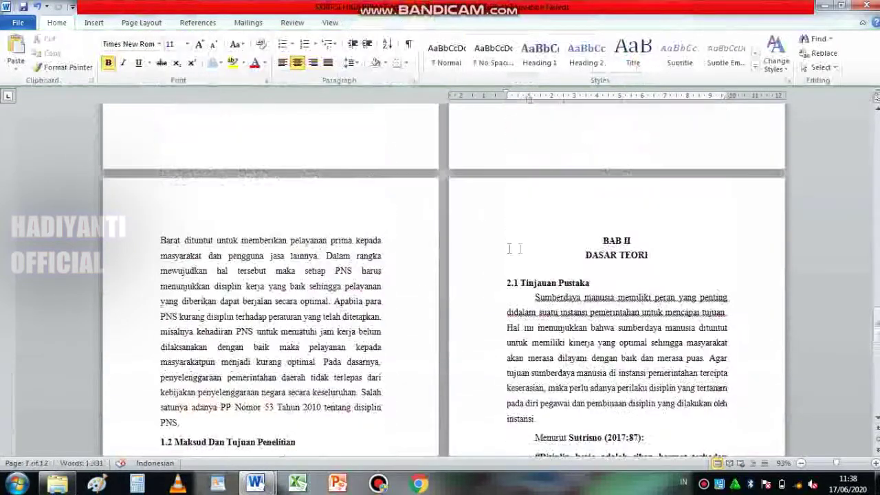
drag(877, 327, 876, 273)
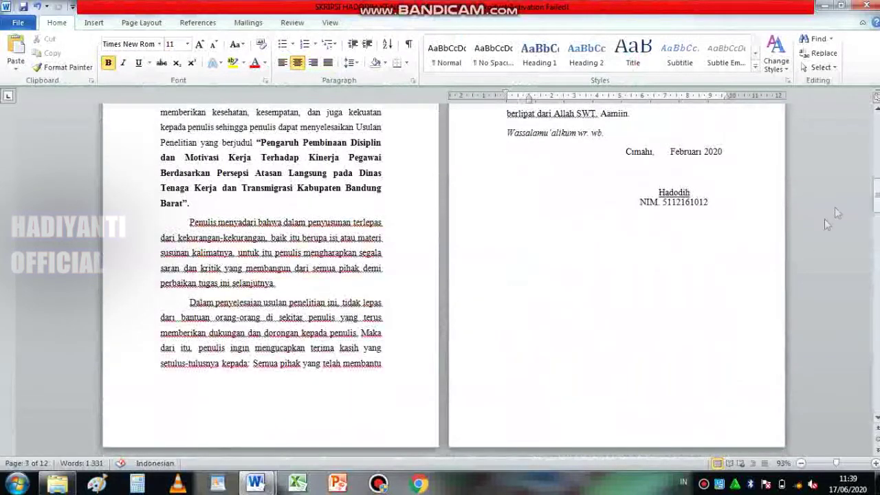
scroll(615, 309, up, 5)
scroll(617, 260, up, 5)
scroll(617, 259, up, 5)
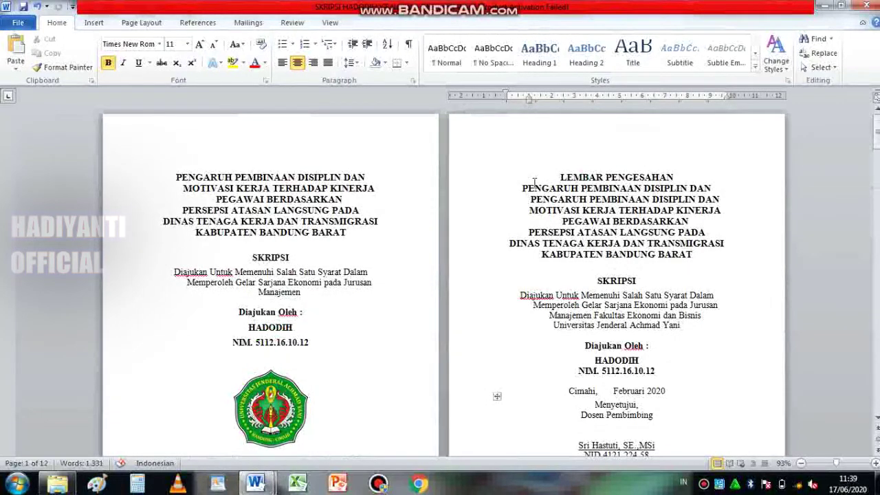
scroll(537, 191, down, 4)
scroll(546, 255, down, 2)
scroll(547, 255, up, 5)
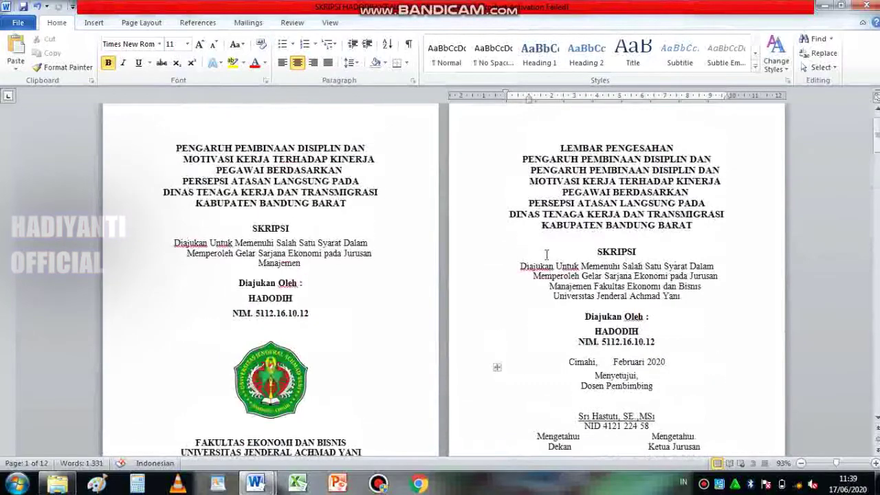
scroll(558, 232, down, 3)
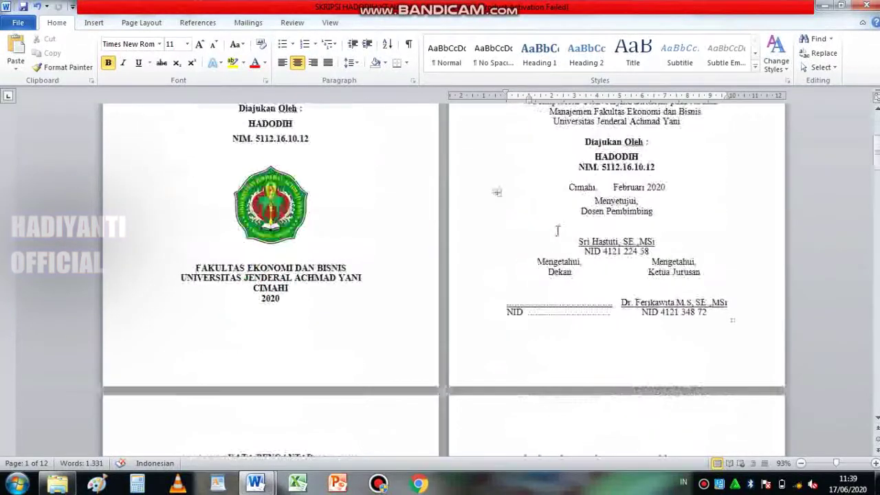
scroll(578, 261, down, 2)
scroll(598, 285, up, 6)
click(94, 22)
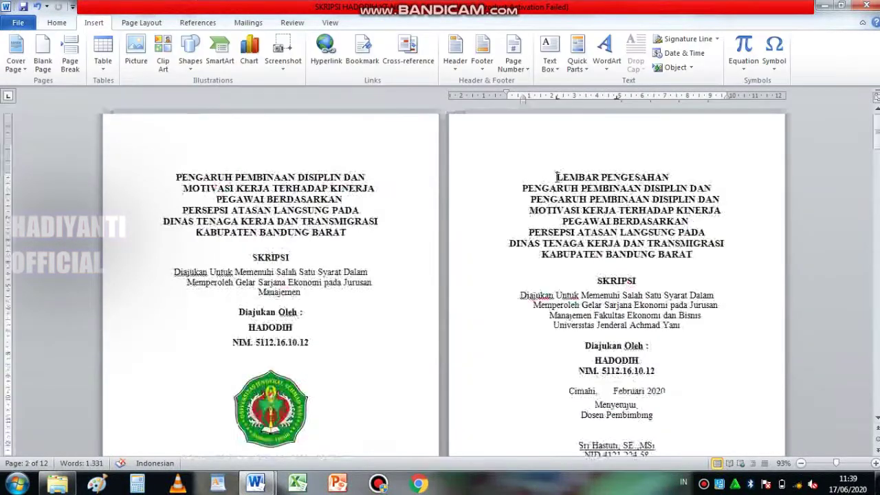
Step: Add a centred page number at the bottom of the LEMBAR PENGESAHAN page
click(69, 23)
click(94, 22)
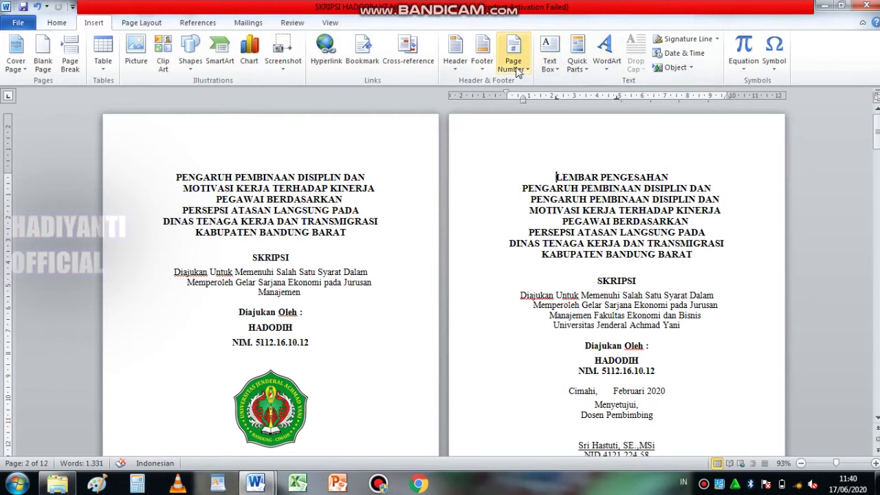
click(517, 71)
mouse_move(533, 97)
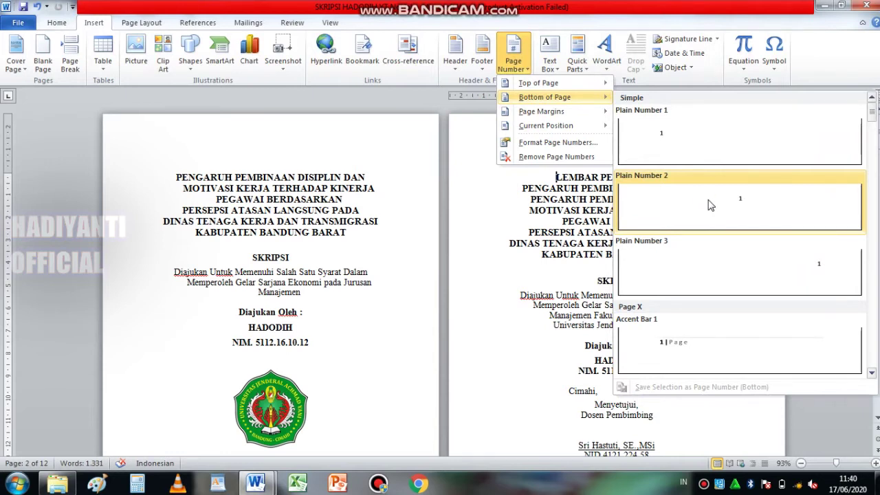
click(710, 205)
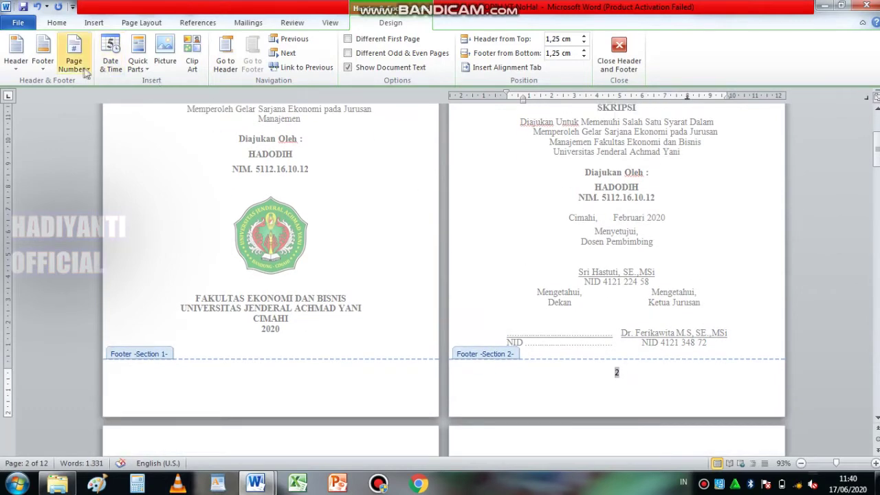
Step: Format the section 2 page numbers as i, ii, iii starting at i
click(74, 63)
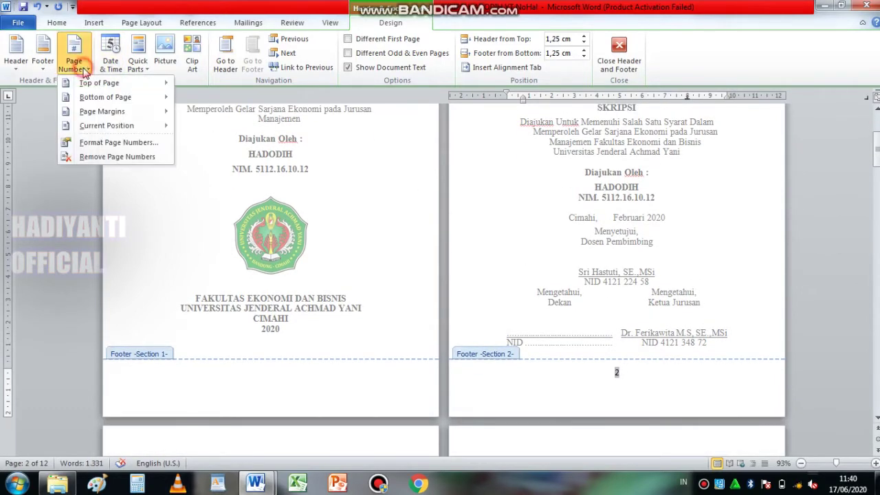
click(102, 145)
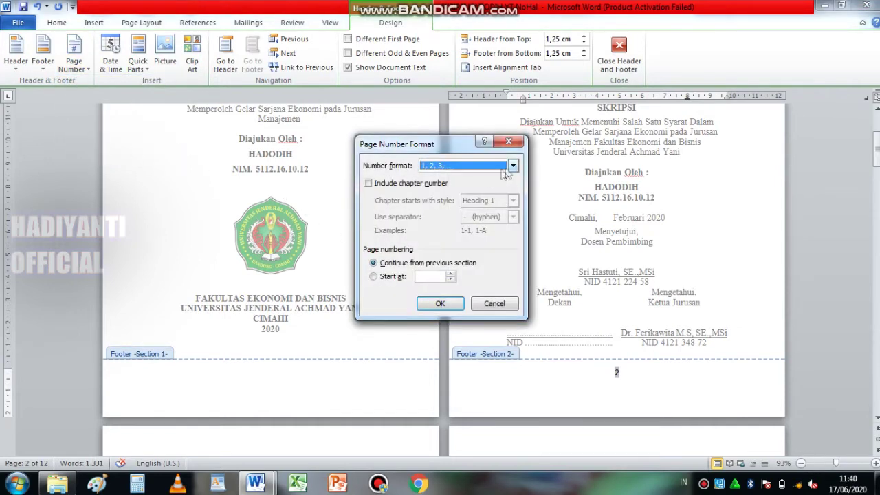
click(509, 169)
click(480, 214)
click(376, 277)
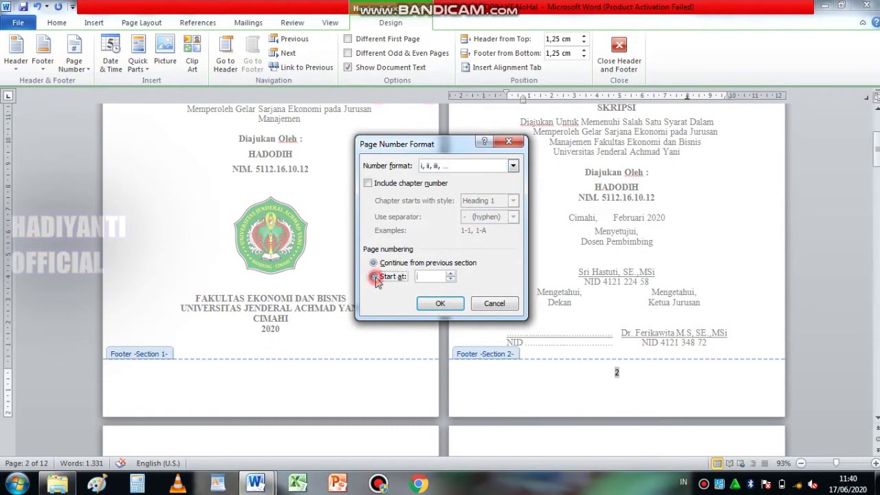
click(436, 304)
Step: Scroll through the front-matter footers to check the roman numerals ii through v
scroll(633, 417, down, 2)
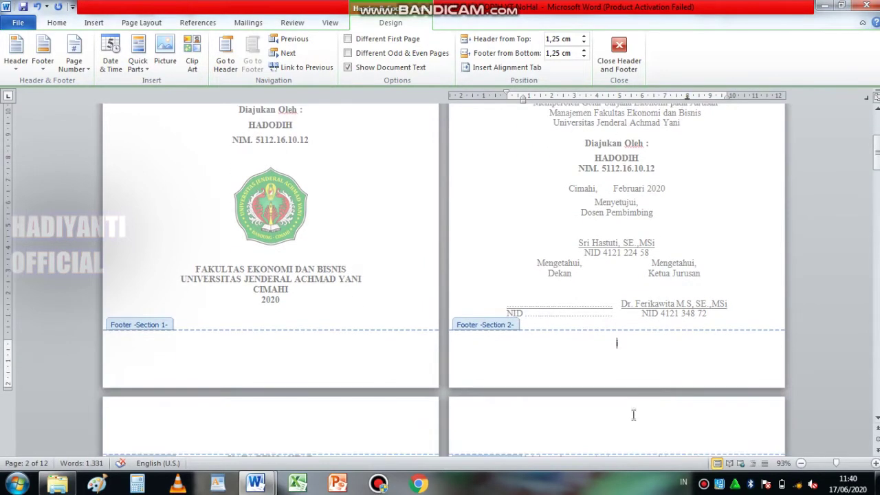
scroll(653, 357, down, 5)
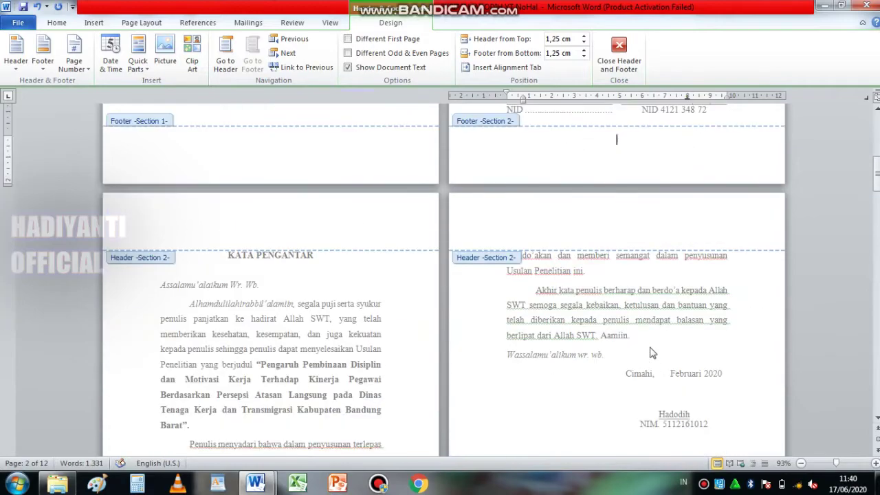
scroll(653, 353, down, 3)
scroll(509, 365, down, 4)
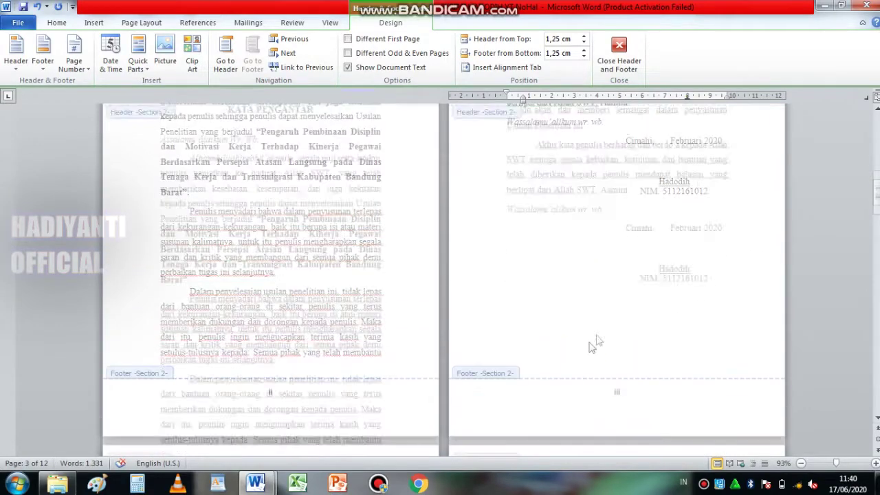
scroll(593, 344, down, 2)
scroll(594, 344, down, 5)
scroll(398, 353, down, 5)
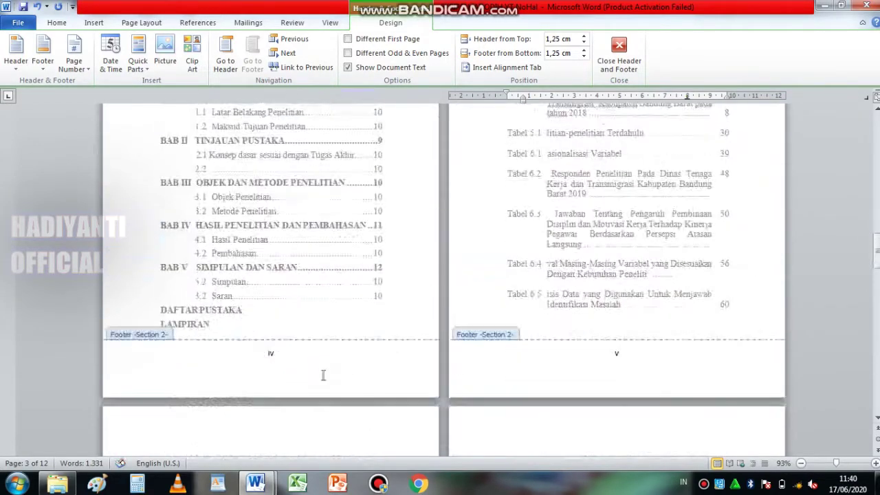
scroll(592, 337, up, 3)
scroll(627, 331, up, 2)
scroll(627, 331, down, 12)
scroll(627, 323, down, 2)
scroll(628, 313, down, 3)
scroll(631, 300, up, 1)
scroll(623, 282, down, 3)
scroll(415, 295, down, 5)
scroll(371, 313, up, 5)
scroll(372, 313, up, 2)
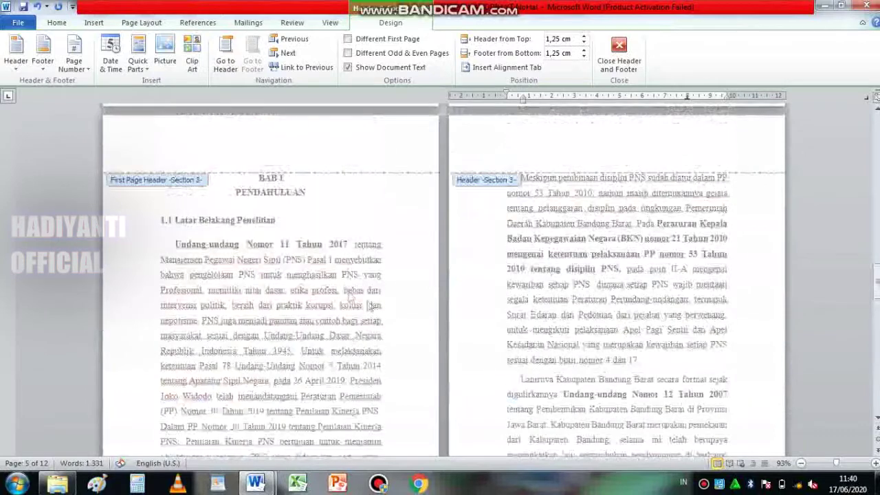
scroll(554, 260, up, 4)
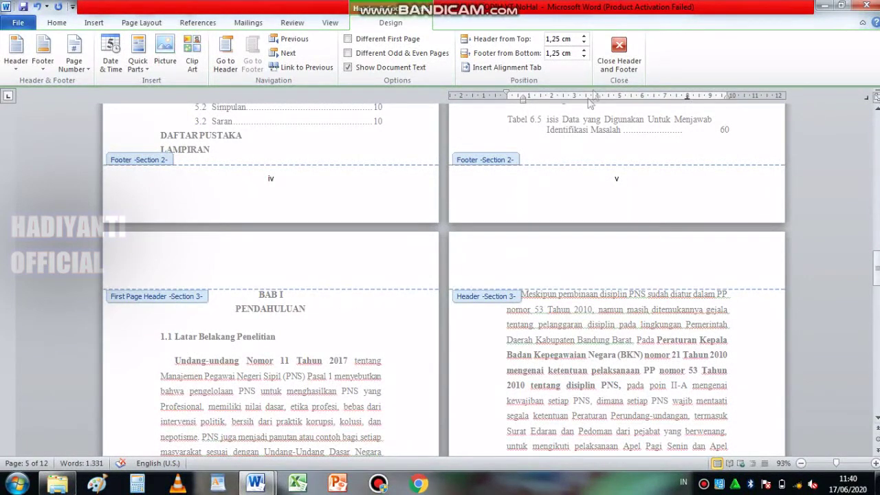
Step: Close header and footer editing and scroll down to BAB I PENDAHULUAN
click(619, 54)
scroll(544, 301, down, 4)
scroll(605, 309, down, 4)
scroll(628, 314, down, 4)
scroll(631, 320, down, 4)
scroll(626, 323, down, 7)
scroll(619, 326, down, 4)
scroll(608, 330, down, 5)
scroll(603, 333, up, 4)
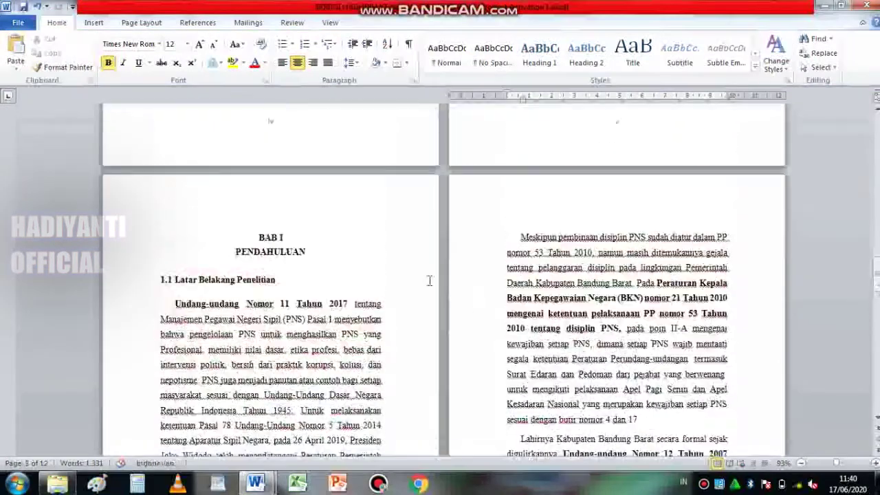
Step: Add a Plain Number 2 page number centred at the bottom of BAB I's first page
click(255, 236)
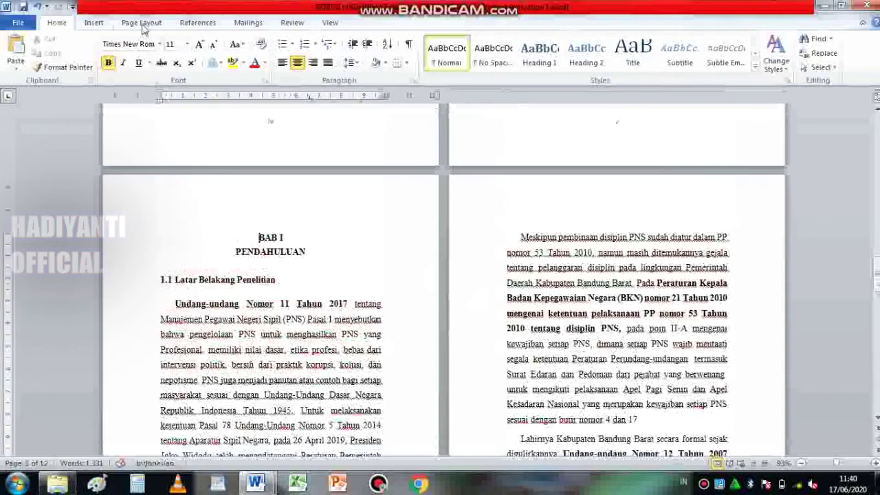
click(94, 23)
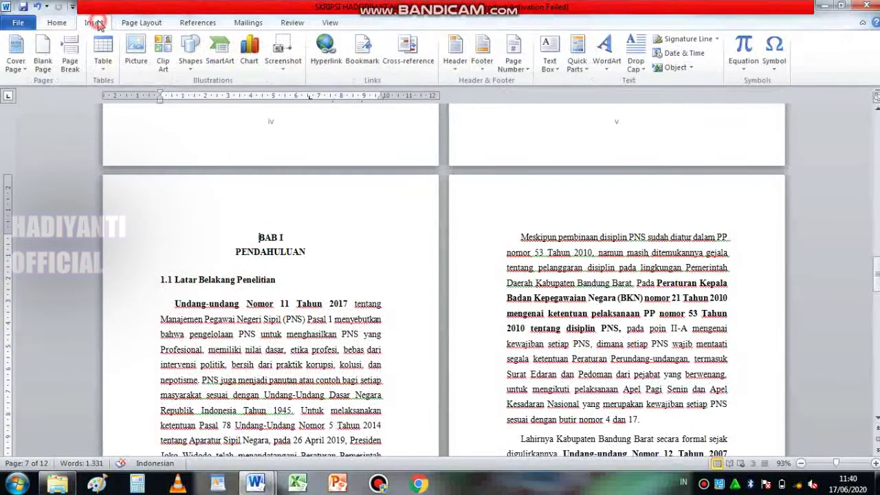
click(526, 74)
mouse_move(531, 83)
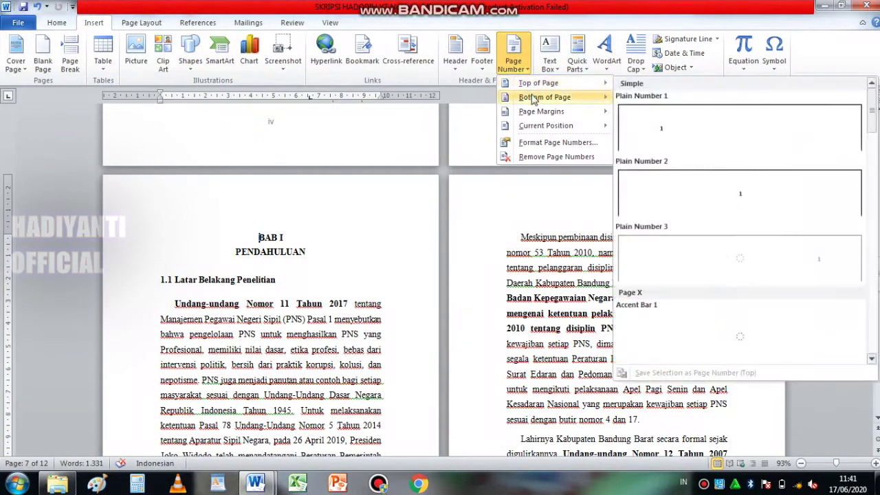
mouse_move(533, 100)
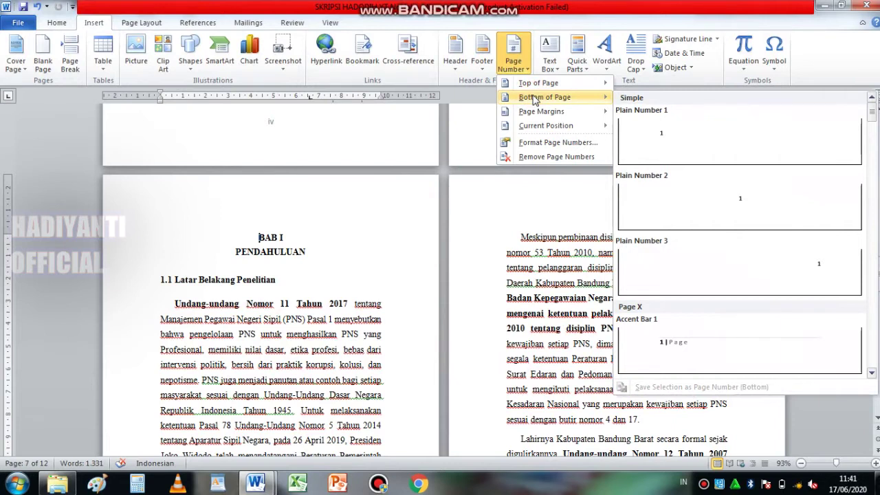
click(654, 198)
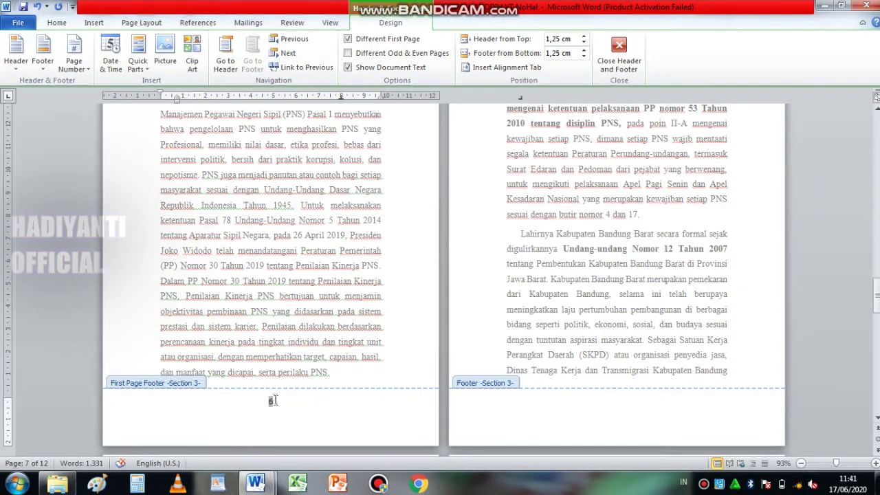
Step: Format the BAB I page numbers as 1, 2, 3 restarting at 1
click(82, 69)
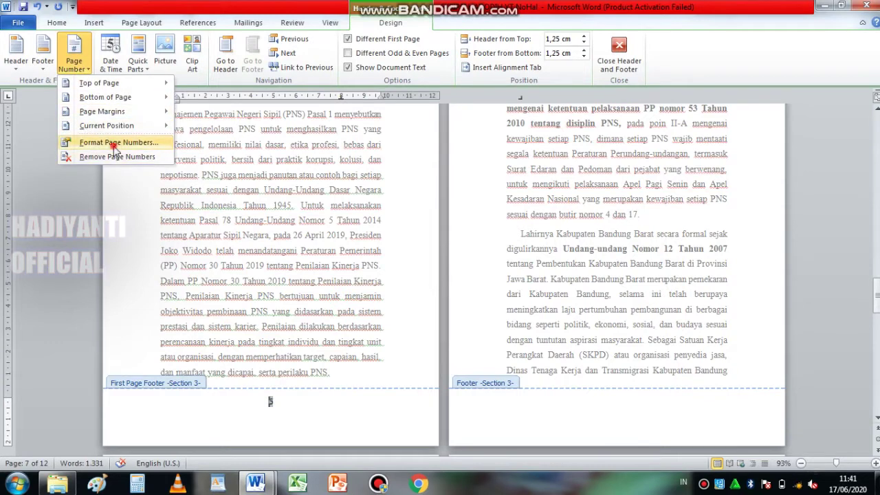
click(114, 145)
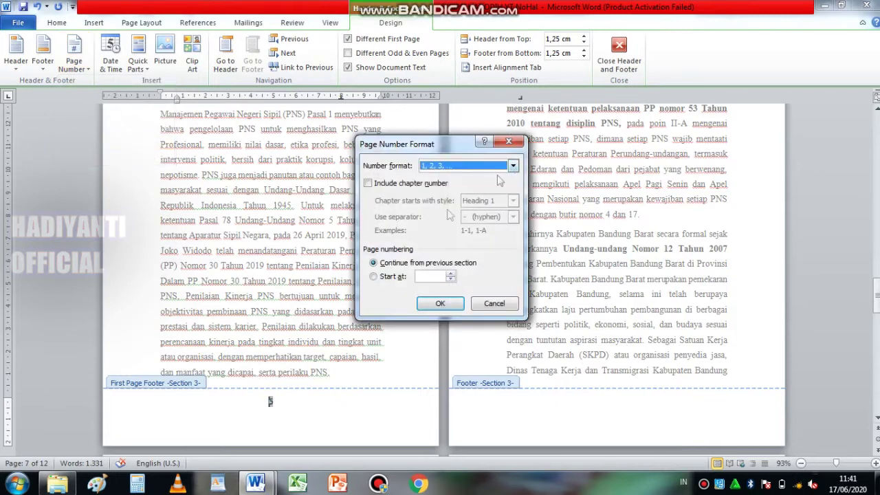
click(374, 277)
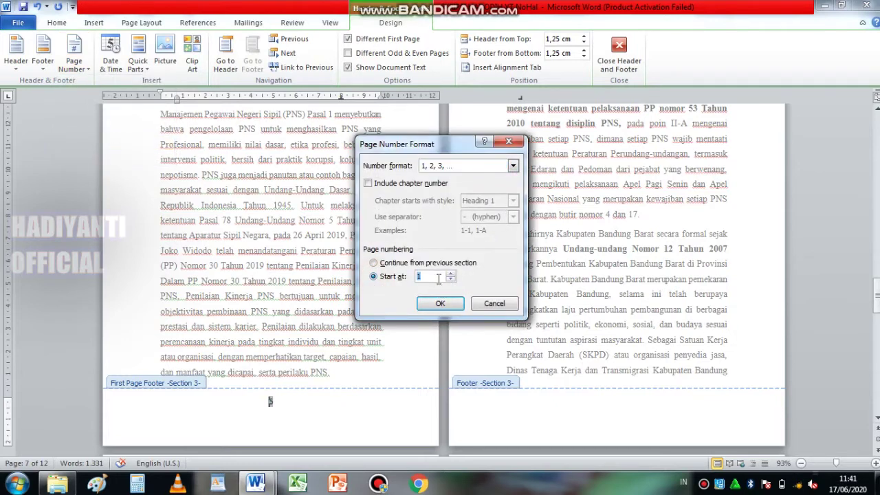
click(440, 303)
scroll(344, 383, up, 2)
scroll(347, 378, up, 3)
scroll(347, 379, down, 6)
scroll(323, 371, down, 5)
Step: Review BAB I's first-page footer number, then close header and footer editing
scroll(307, 366, up, 6)
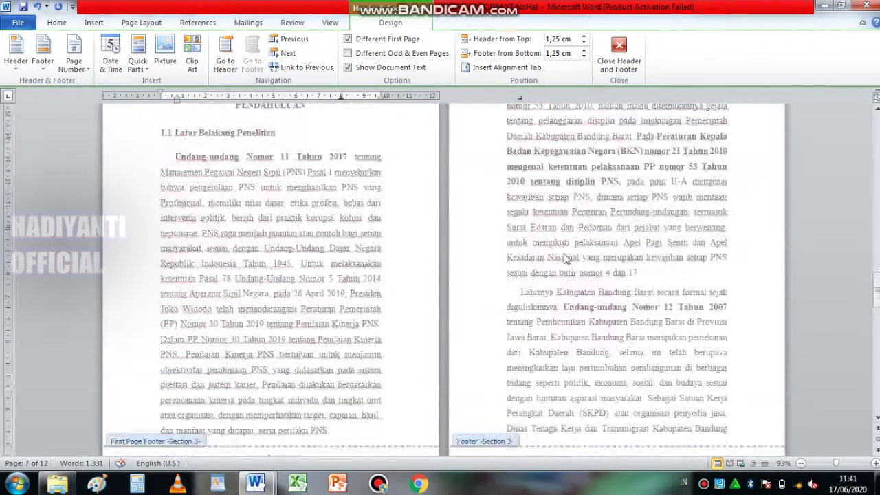
scroll(482, 288, up, 5)
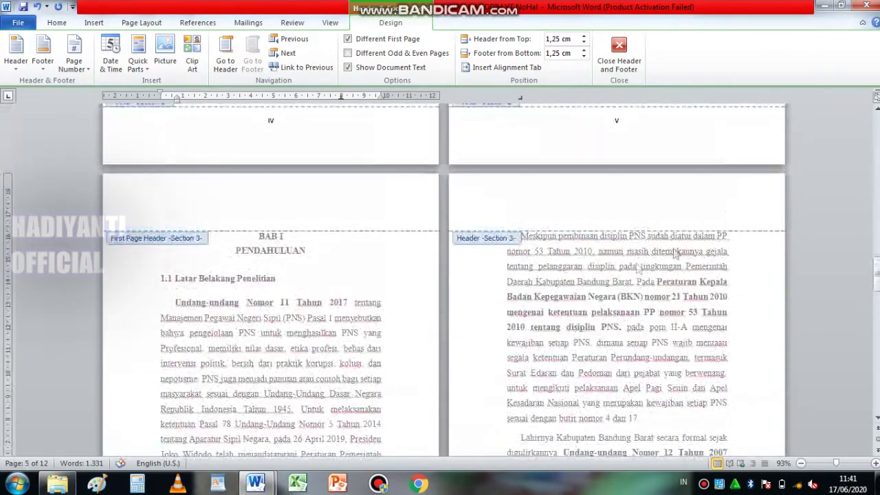
scroll(468, 225, down, 2)
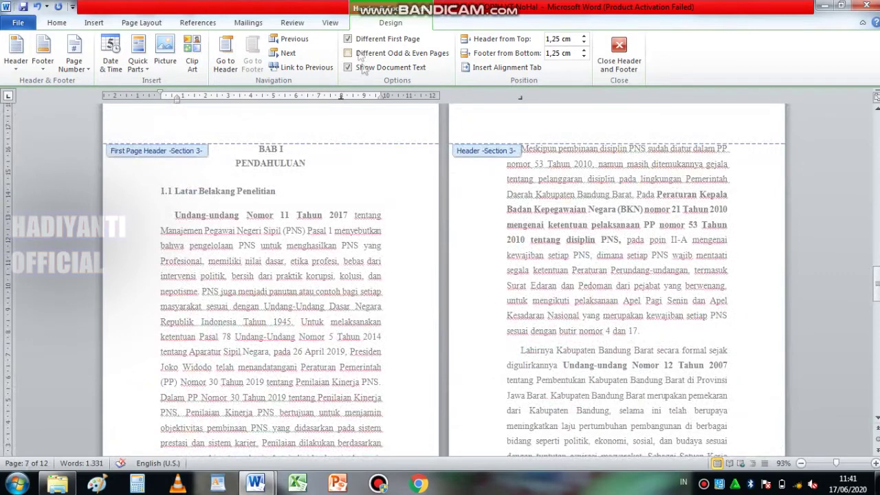
scroll(345, 222, down, 4)
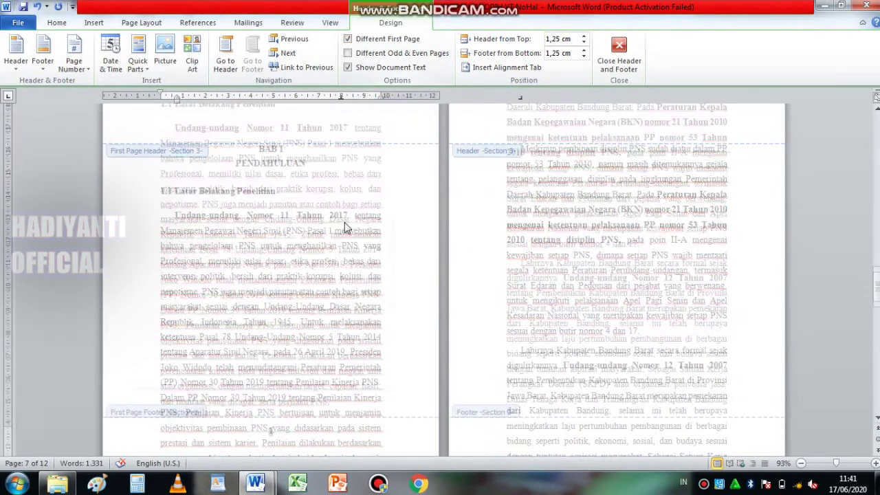
scroll(296, 320, up, 3)
scroll(299, 324, up, 2)
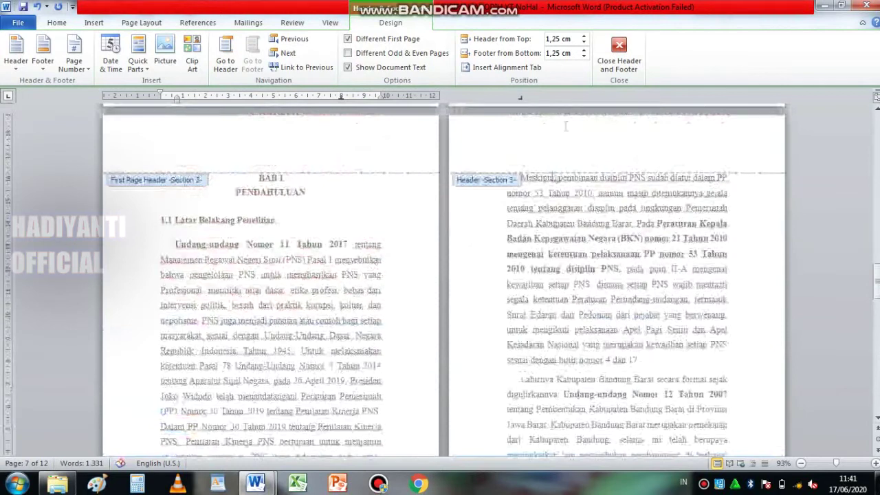
click(619, 55)
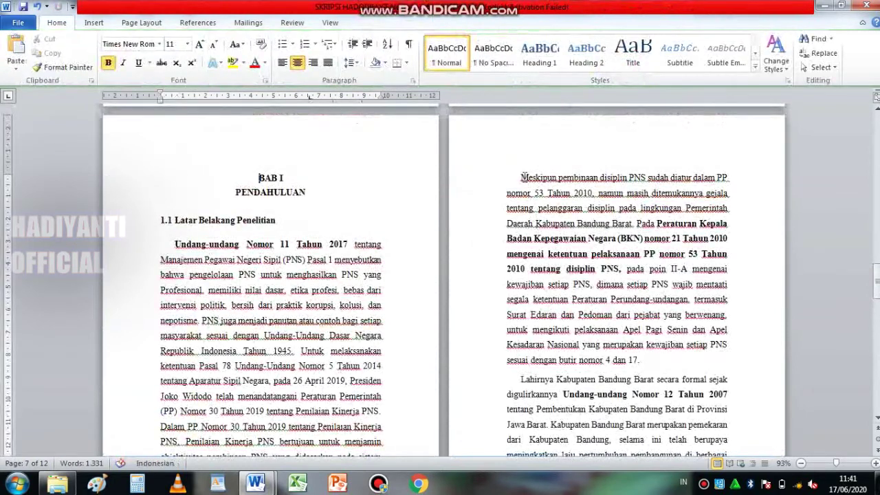
Step: Insert a Plain Number 3 page number at the top right of BAB I's second page
double_click(527, 179)
click(520, 178)
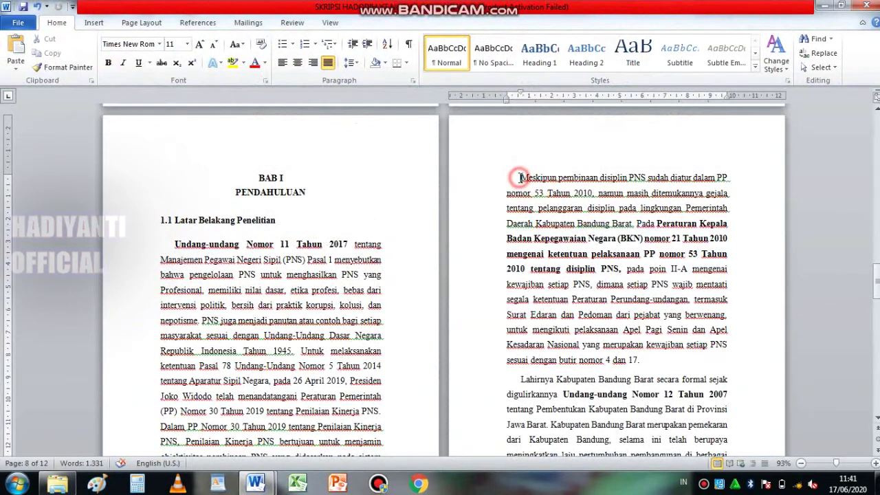
click(94, 23)
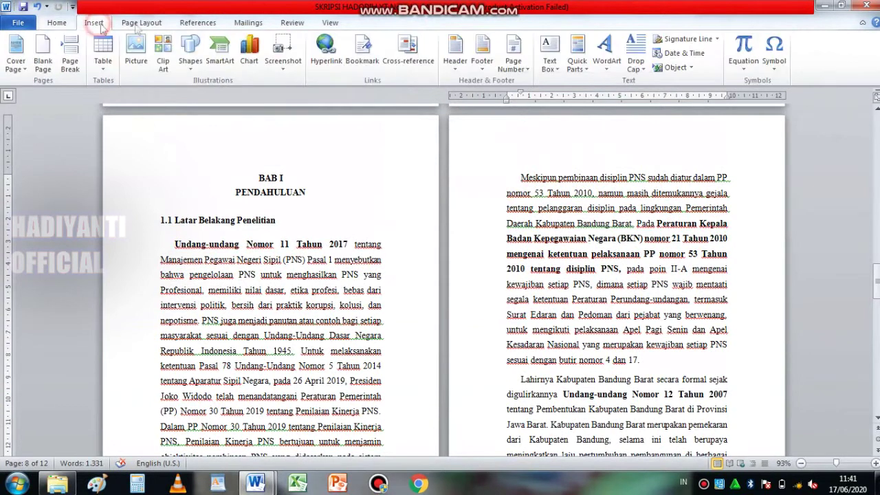
click(513, 63)
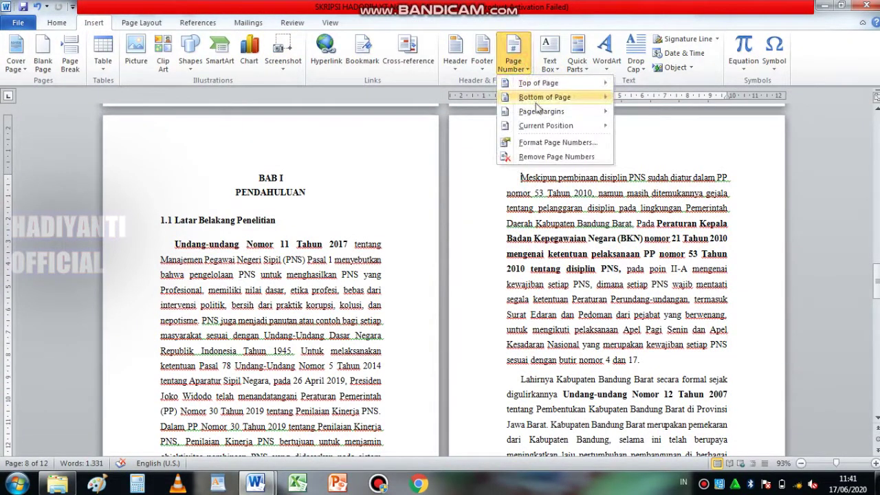
mouse_move(541, 97)
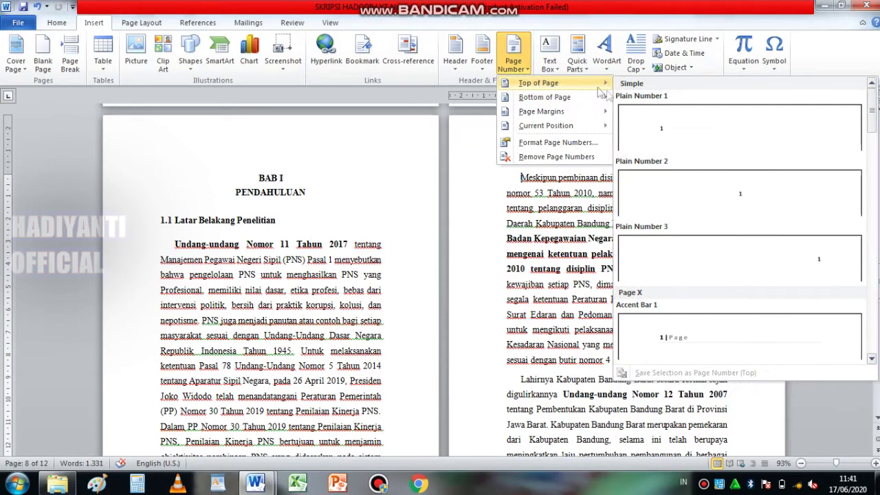
click(713, 257)
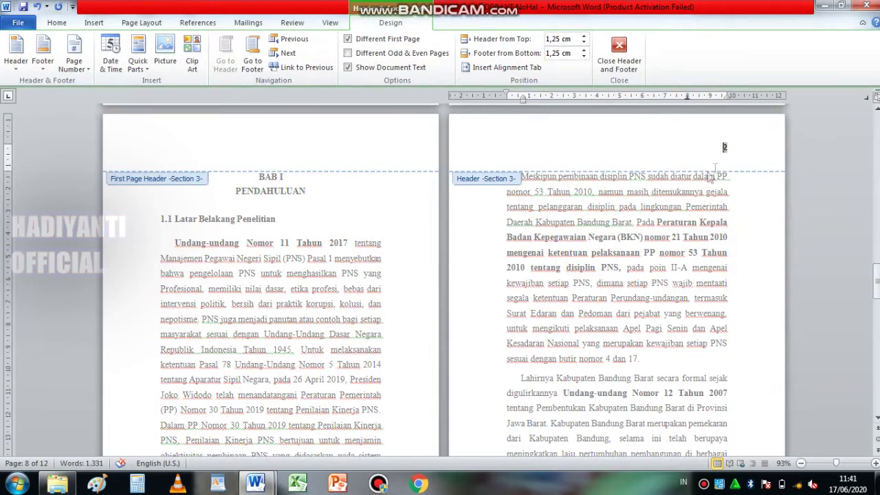
scroll(696, 205, down, 5)
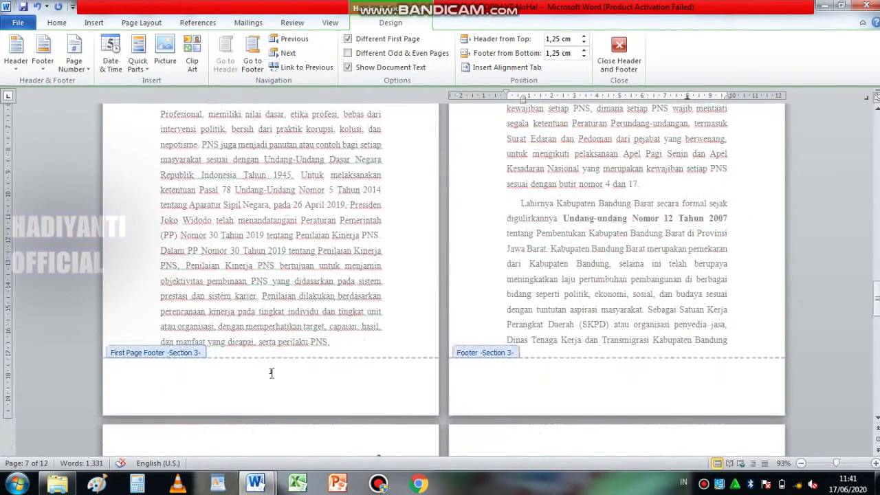
scroll(679, 241, up, 5)
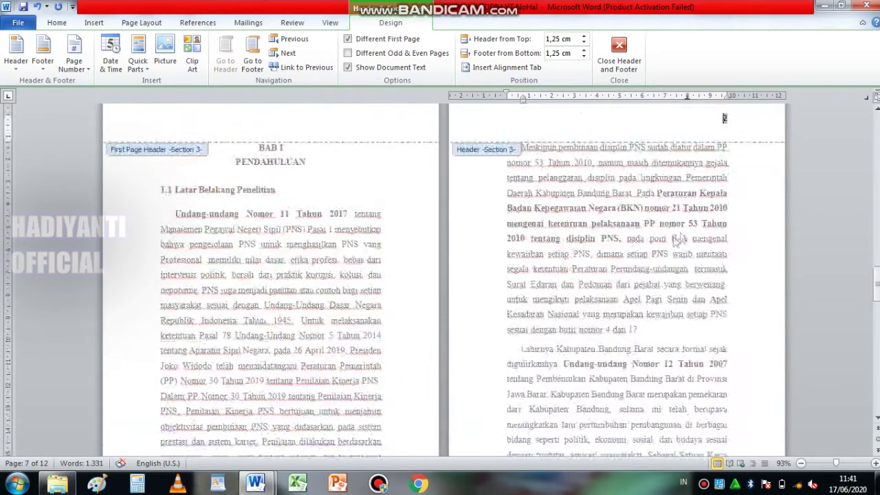
scroll(745, 239, down, 3)
scroll(744, 239, down, 6)
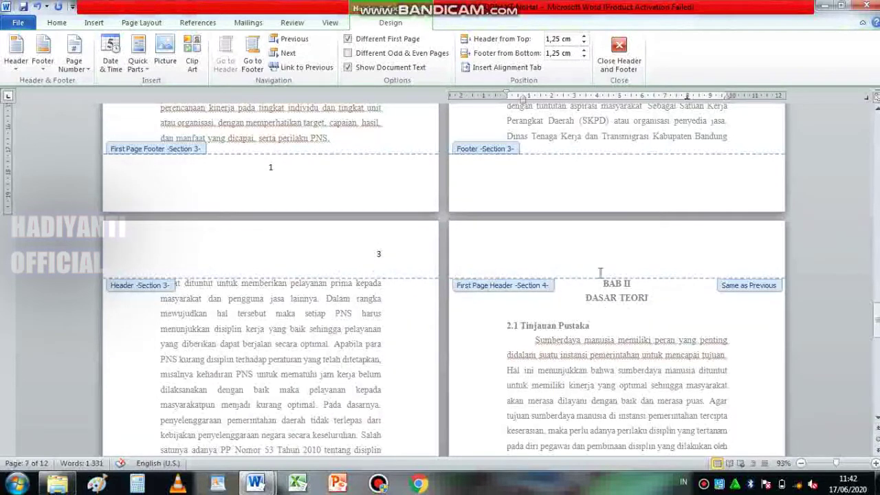
scroll(623, 295, down, 3)
scroll(623, 323, down, 3)
scroll(624, 350, down, 1)
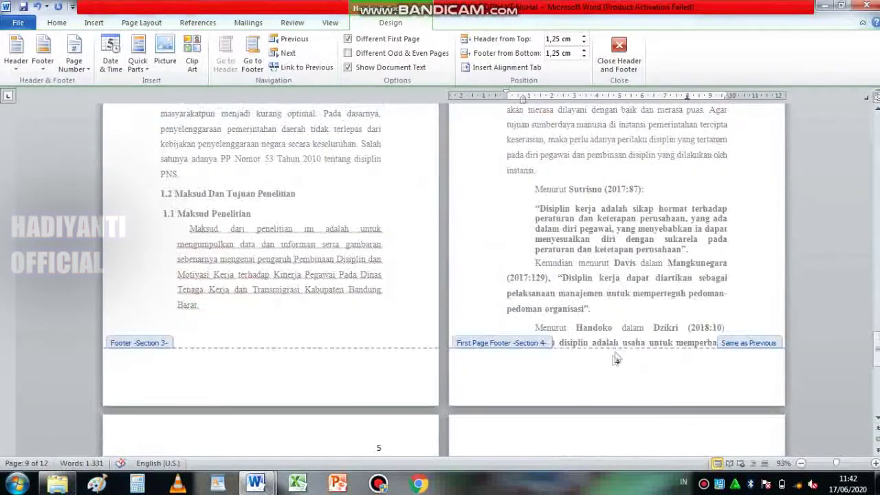
scroll(631, 358, down, 4)
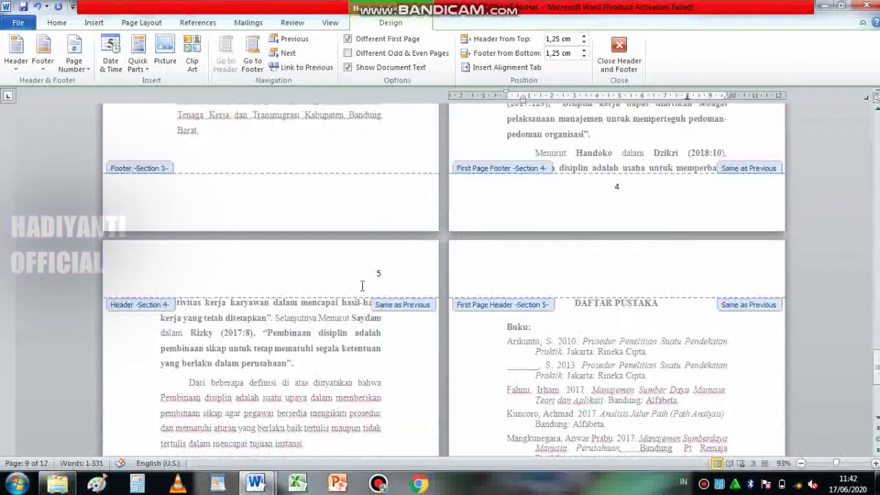
scroll(382, 289, down, 3)
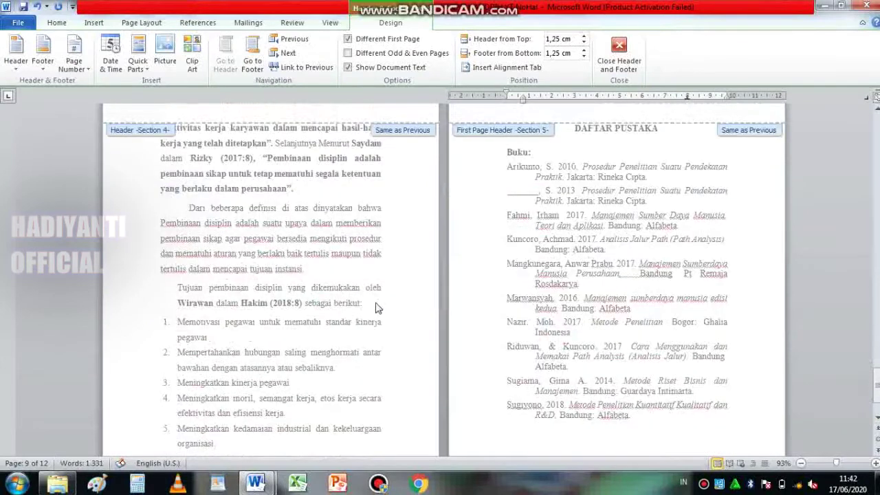
scroll(365, 298, up, 1)
scroll(536, 310, down, 5)
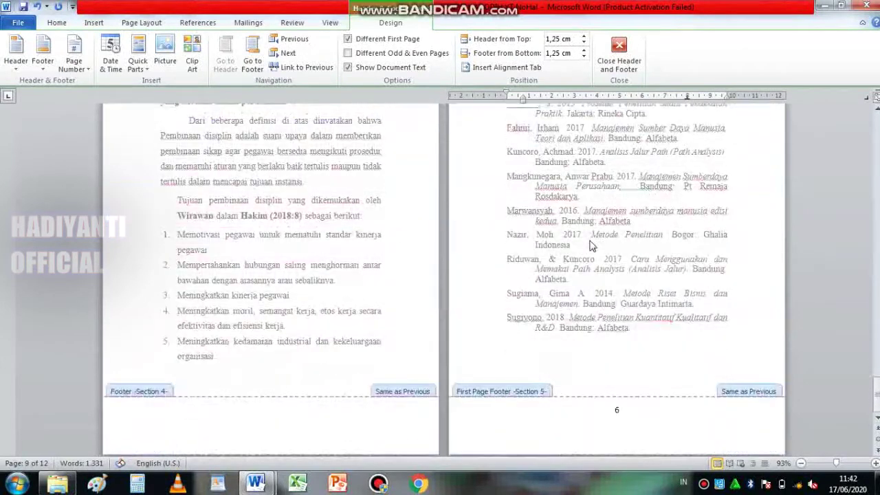
scroll(538, 339, up, 5)
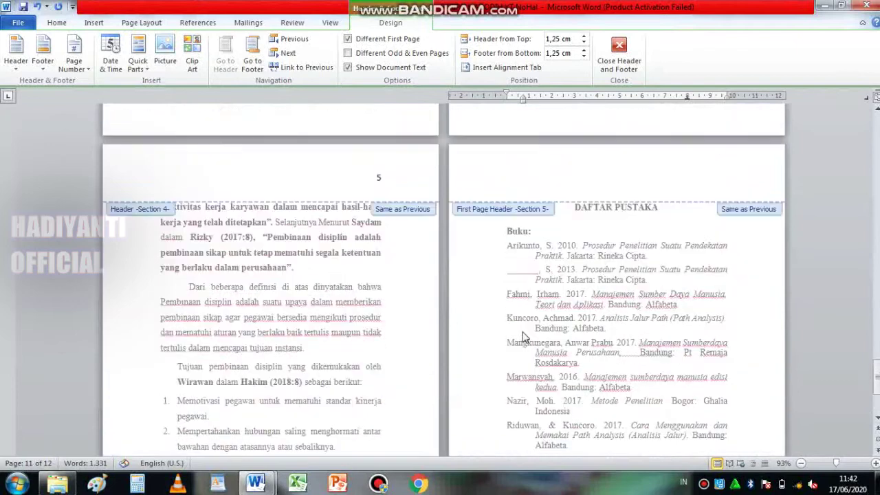
scroll(372, 270, up, 2)
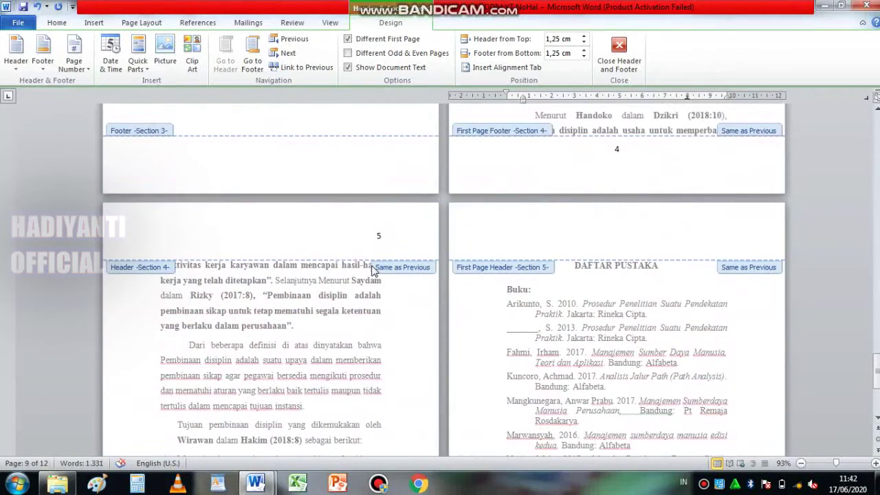
scroll(372, 270, up, 5)
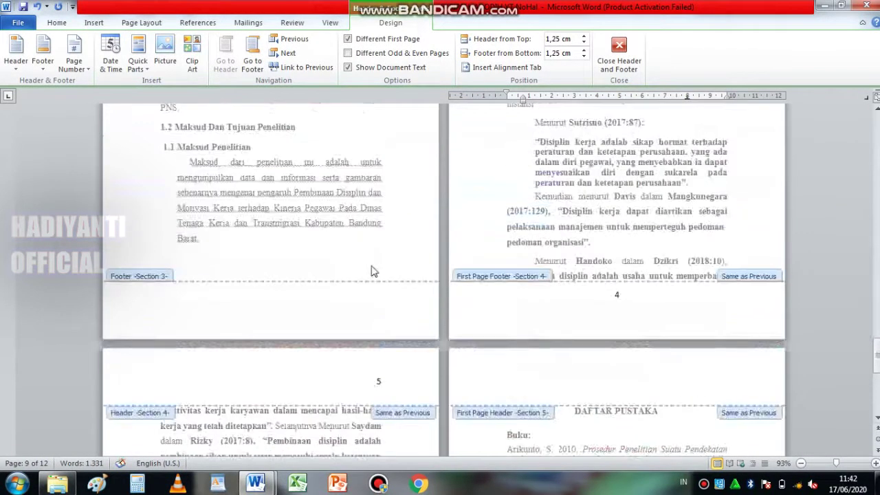
scroll(528, 282, up, 2)
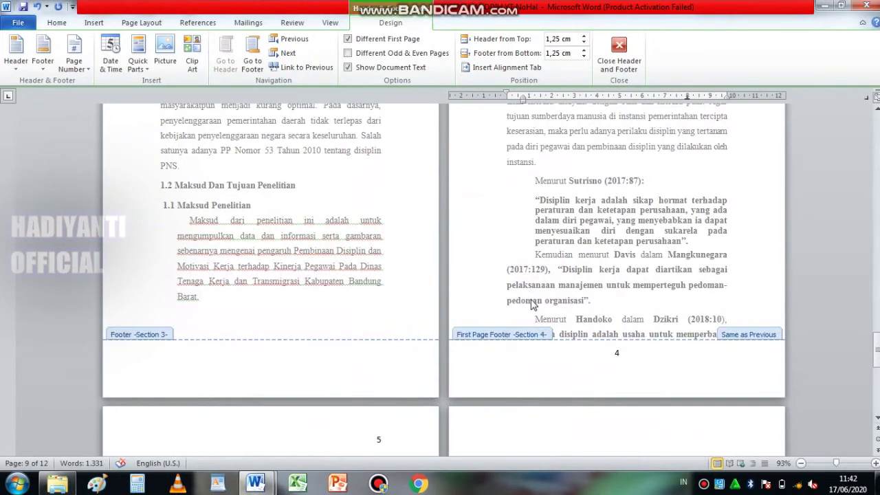
scroll(530, 294, up, 4)
scroll(531, 288, up, 1)
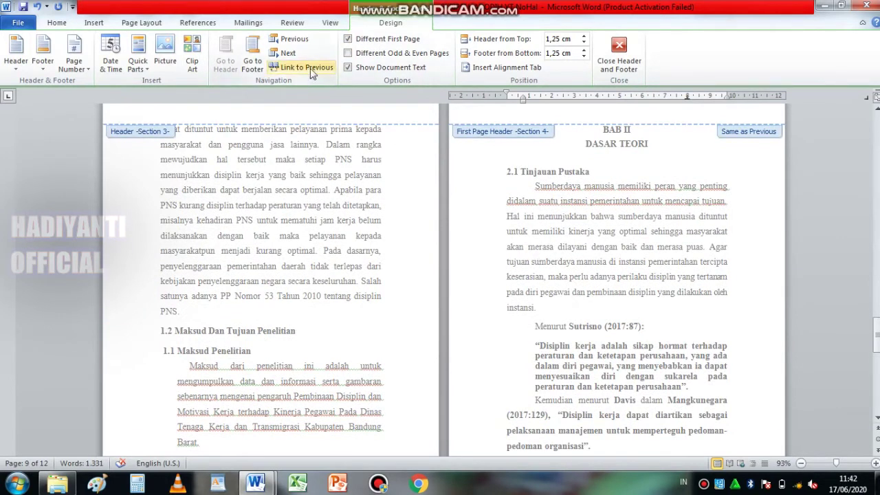
scroll(631, 264, up, 2)
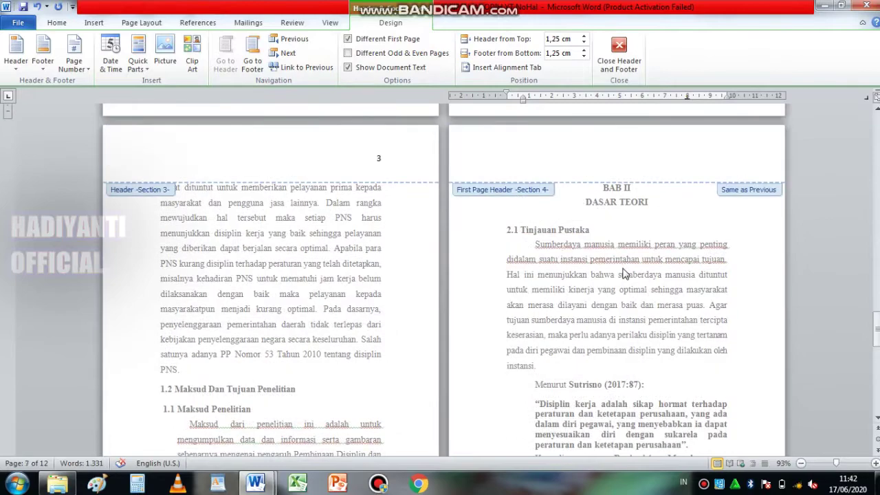
scroll(625, 274, up, 3)
scroll(625, 274, up, 3)
scroll(622, 277, up, 4)
scroll(621, 281, up, 1)
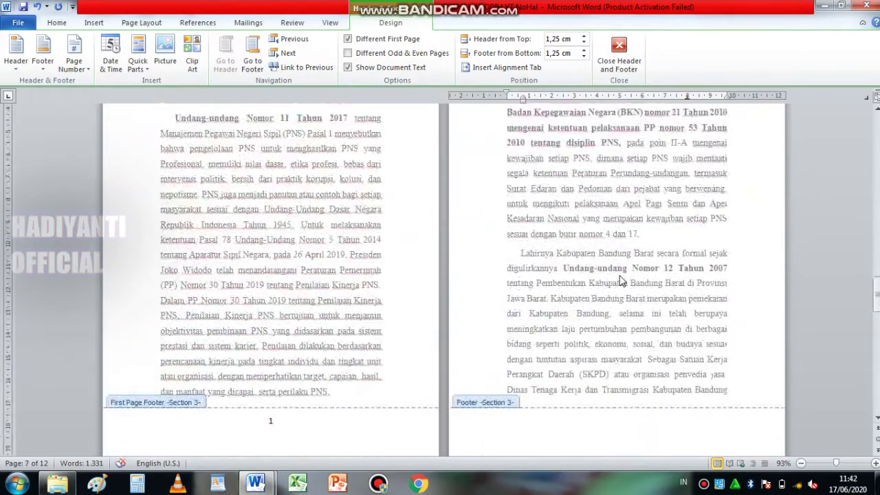
scroll(621, 281, up, 3)
scroll(623, 294, down, 3)
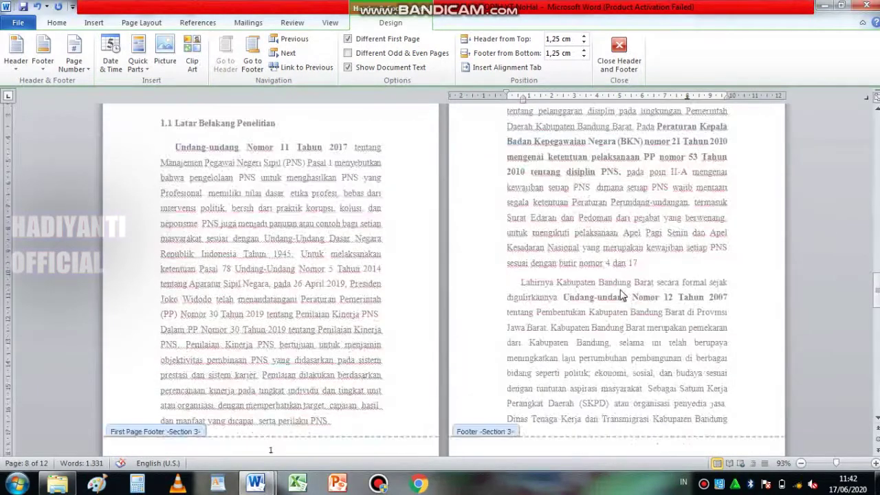
scroll(557, 304, down, 2)
scroll(558, 302, down, 3)
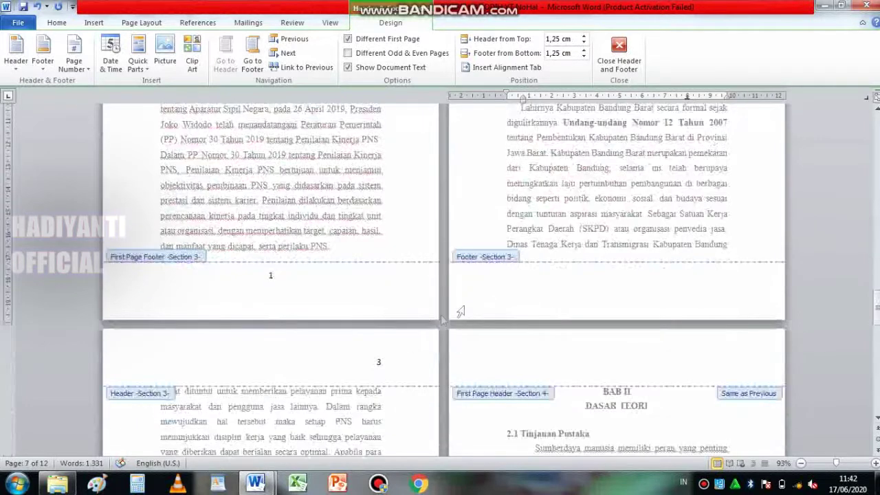
Step: Enlarge the footer page number 1 on BAB I to 18 pt
double_click(273, 276)
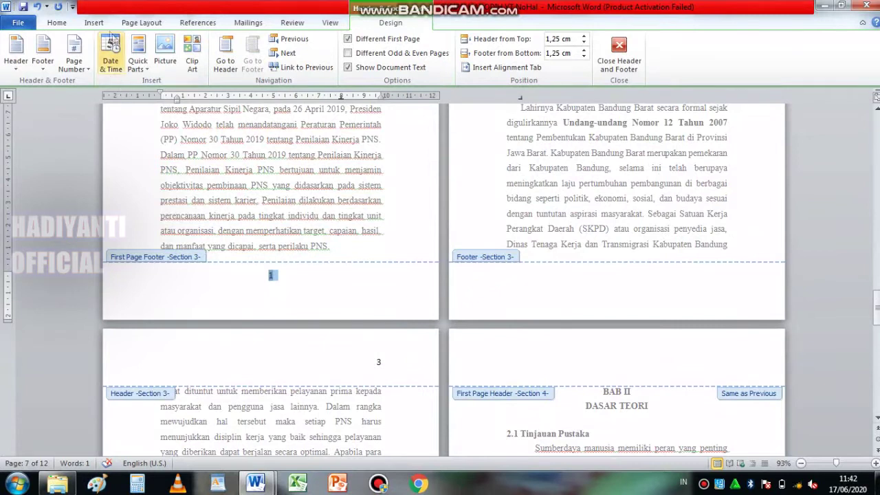
click(57, 23)
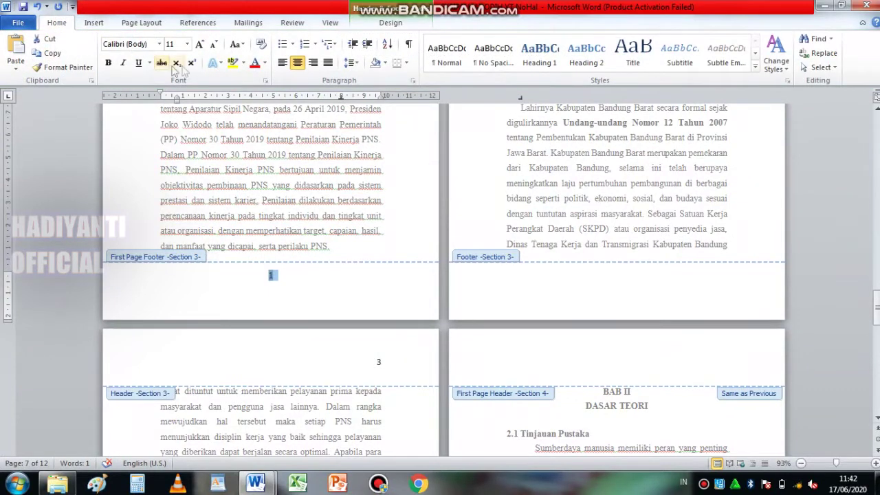
click(198, 45)
click(199, 46)
click(198, 46)
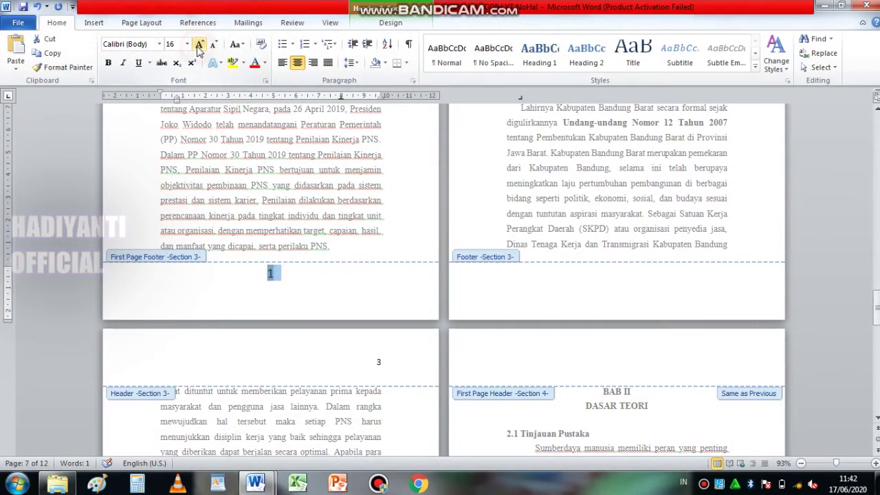
click(199, 45)
Step: Enlarge the header page number 3 to 18 pt
scroll(401, 295, down, 2)
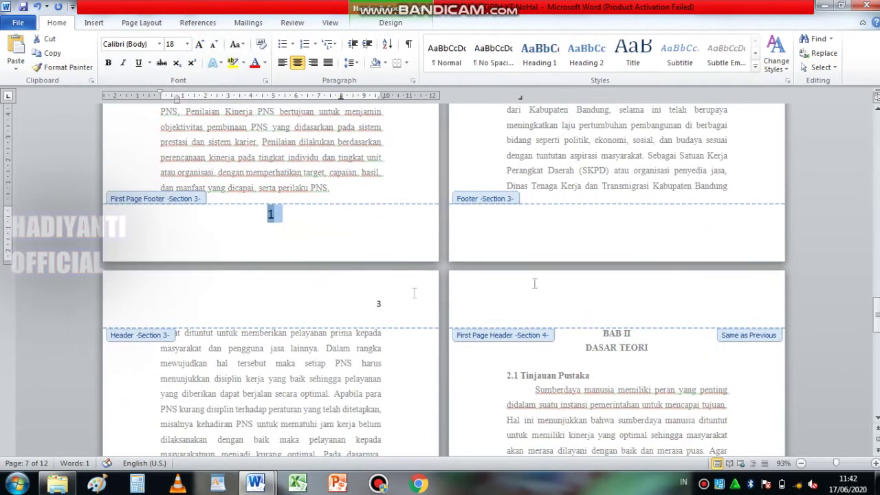
double_click(376, 303)
click(198, 47)
click(199, 45)
click(198, 45)
click(199, 45)
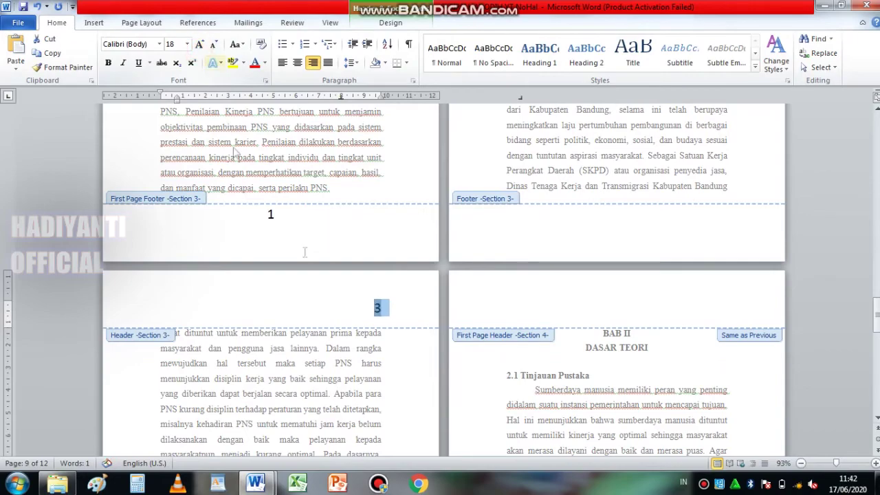
Step: Enlarge the roman footer page numbers iv and v to 18 pt
scroll(424, 343, down, 3)
scroll(458, 361, down, 13)
scroll(458, 361, down, 11)
scroll(458, 362, down, 16)
scroll(458, 362, up, 13)
scroll(461, 363, up, 10)
scroll(474, 354, up, 10)
scroll(487, 346, up, 10)
scroll(523, 347, up, 10)
scroll(557, 351, up, 3)
scroll(557, 347, up, 2)
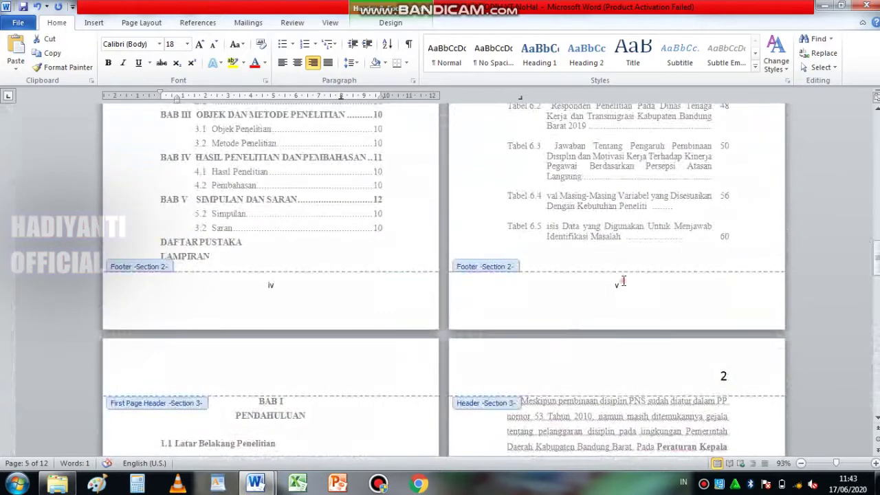
click(619, 283)
click(198, 46)
click(199, 45)
click(199, 46)
click(199, 47)
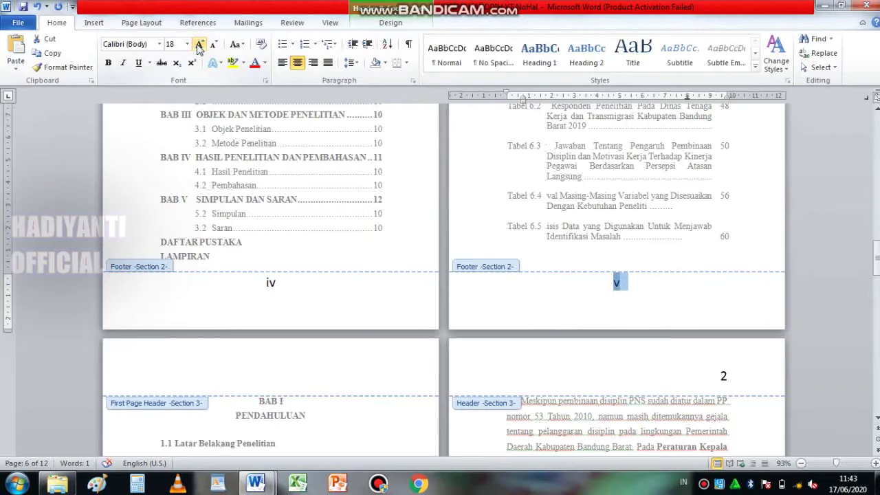
scroll(430, 263, up, 5)
scroll(437, 260, up, 5)
scroll(440, 257, up, 5)
scroll(439, 258, up, 5)
scroll(440, 258, up, 3)
click(390, 22)
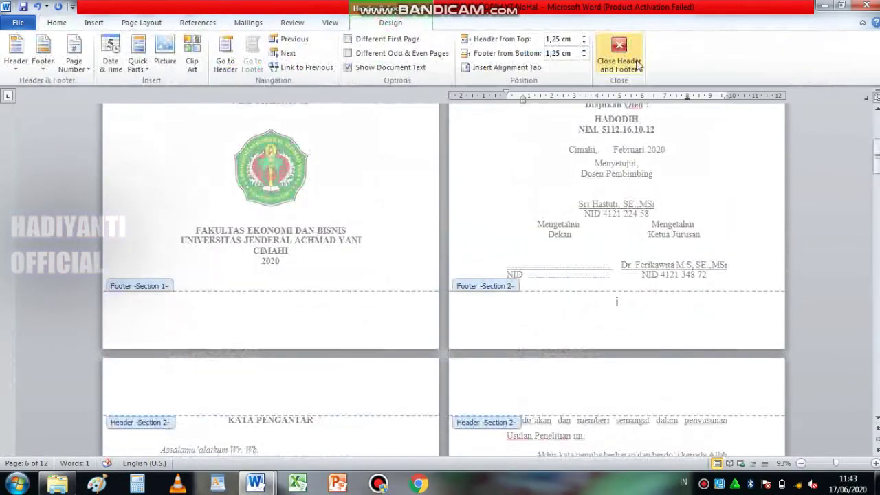
Step: Close header and footer editing and zoom out to about 42% to see many pages
click(619, 55)
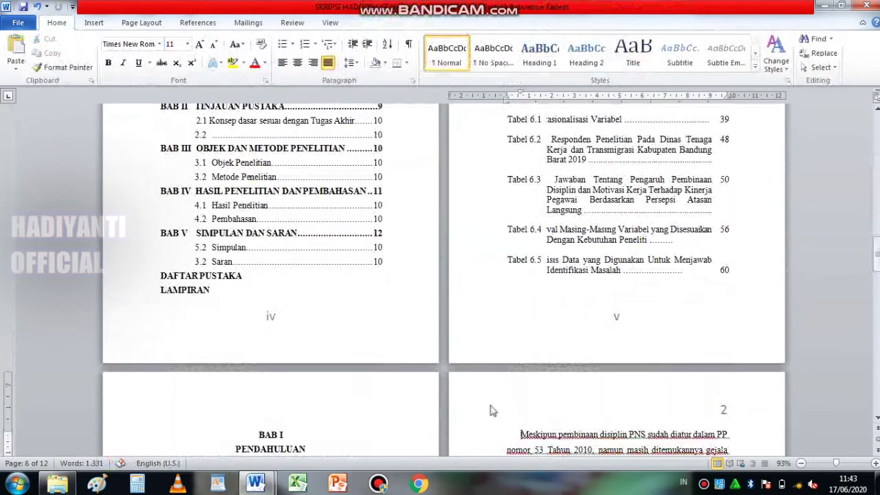
scroll(491, 411, down, 2)
click(826, 464)
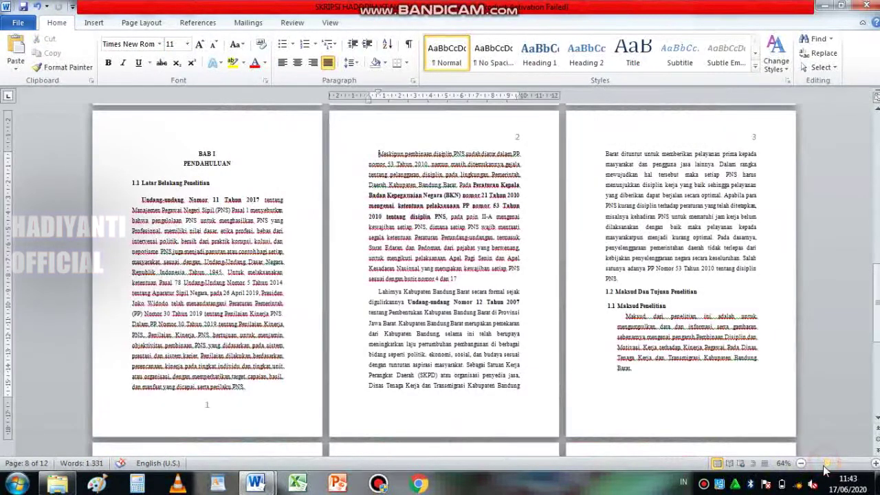
click(818, 465)
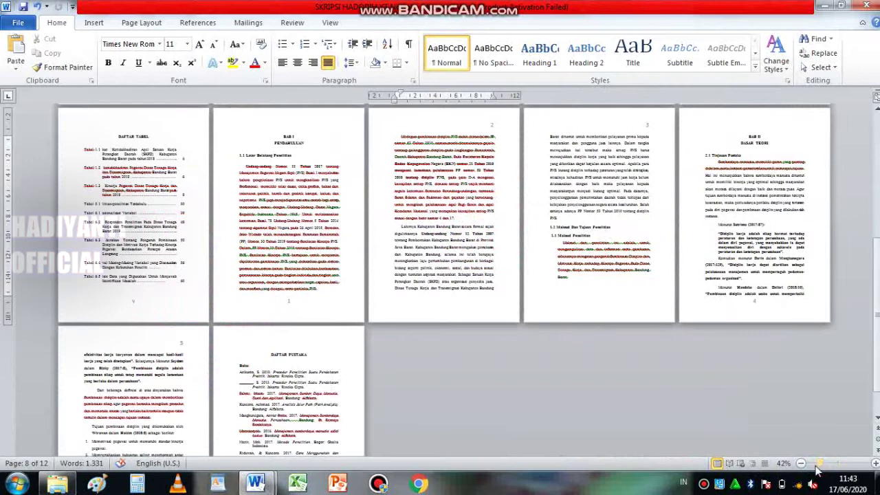
click(815, 466)
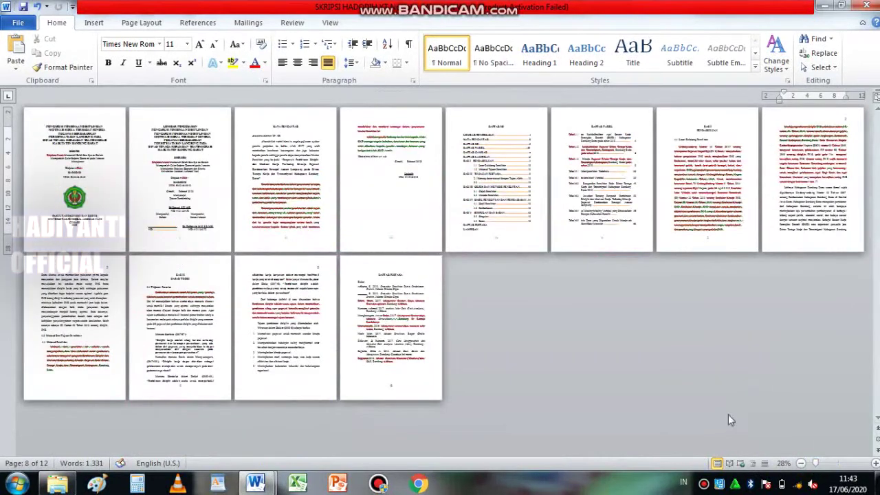
click(826, 465)
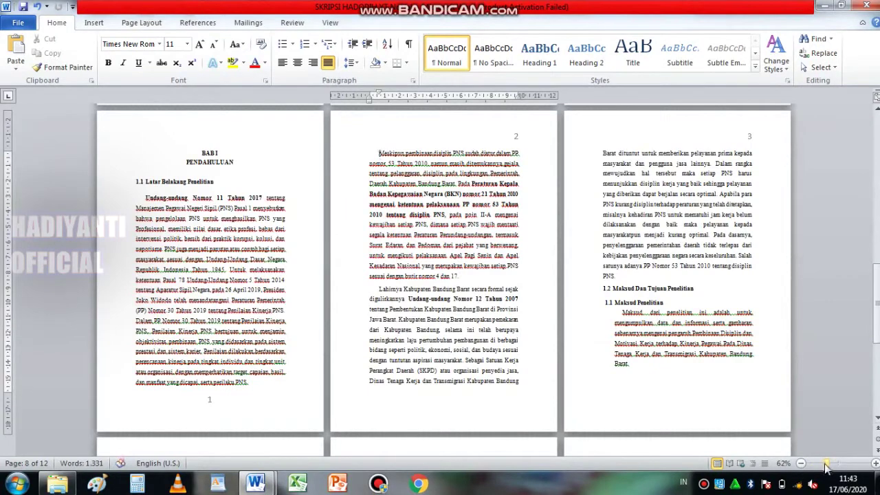
scroll(715, 425, down, 2)
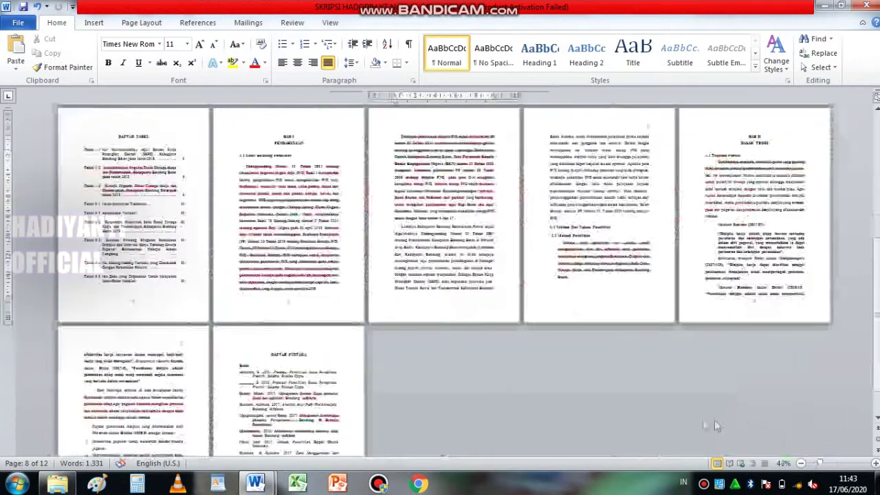
scroll(455, 336, up, 2)
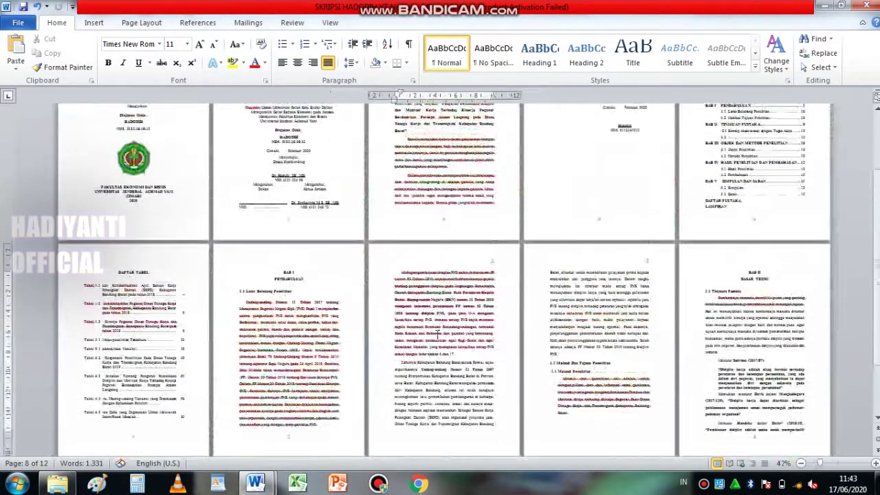
scroll(441, 337, up, 2)
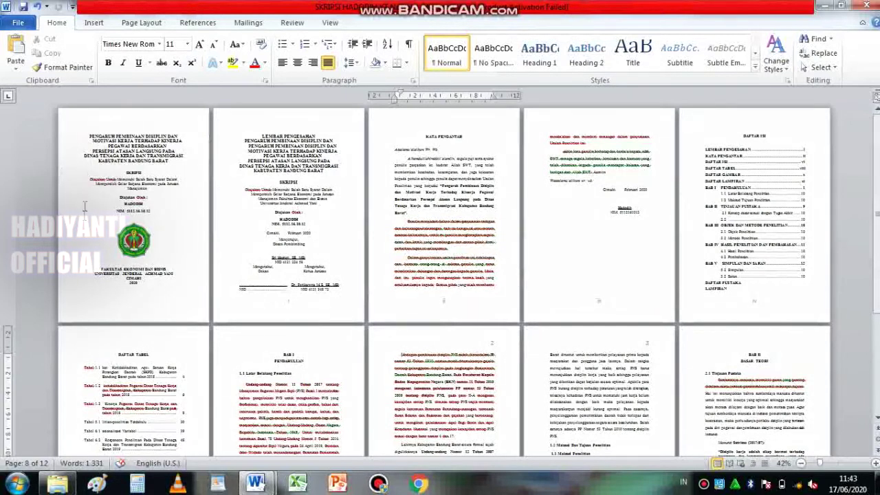
Step: Check the title page and BAB I pages for correct roman and arabic page numbers
click(116, 297)
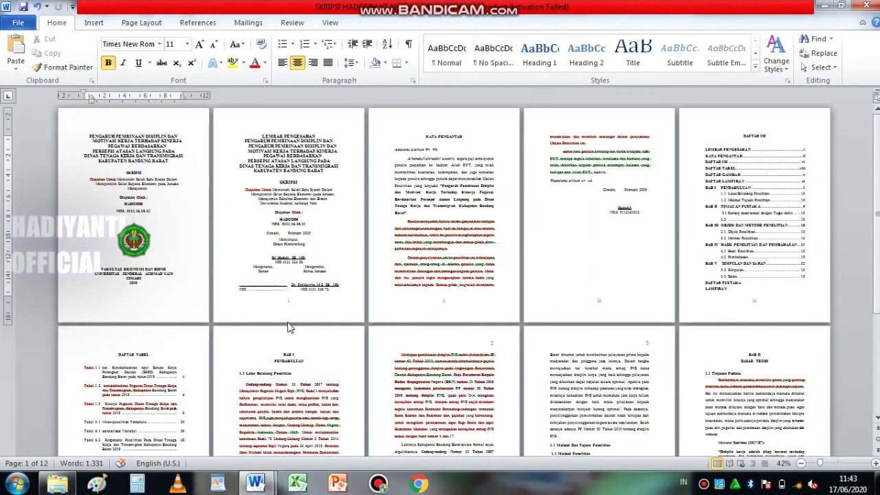
scroll(275, 325, down, 1)
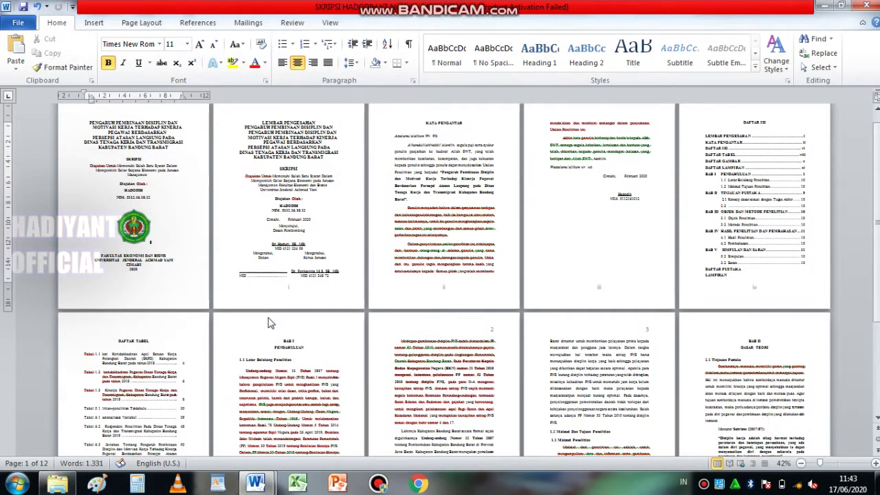
scroll(269, 322, down, 1)
scroll(265, 318, down, 2)
scroll(262, 313, down, 2)
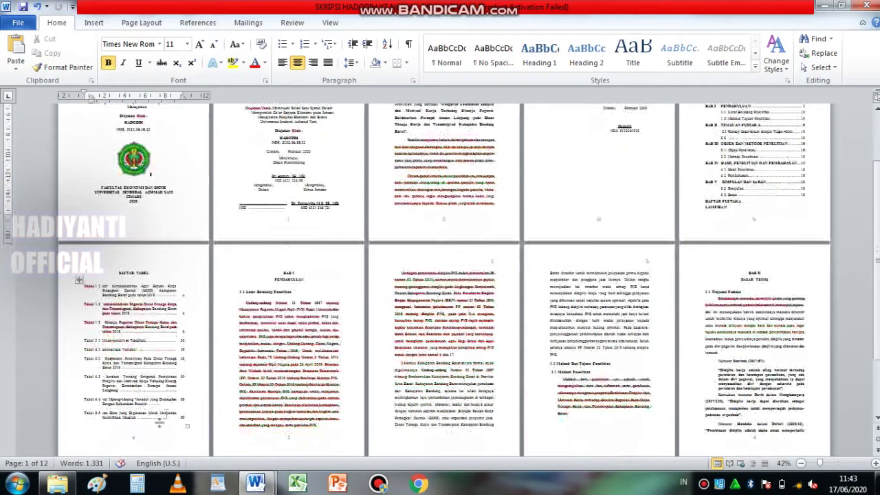
scroll(160, 425, down, 2)
click(301, 246)
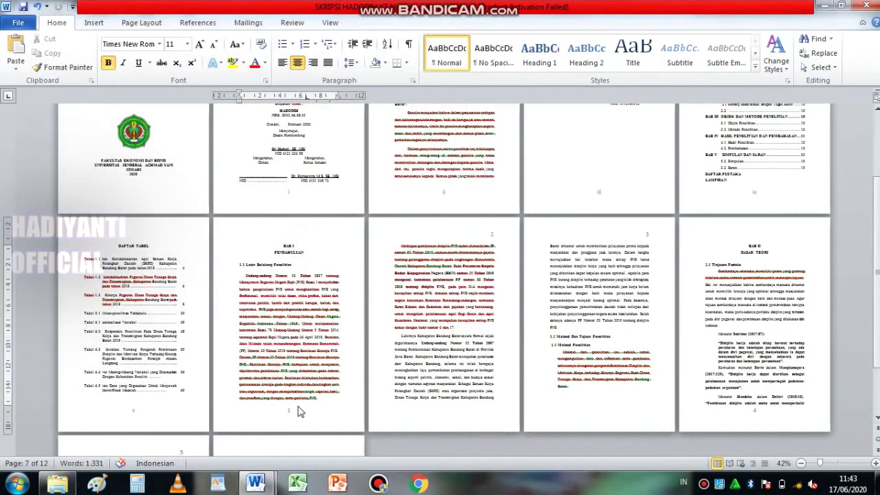
click(321, 400)
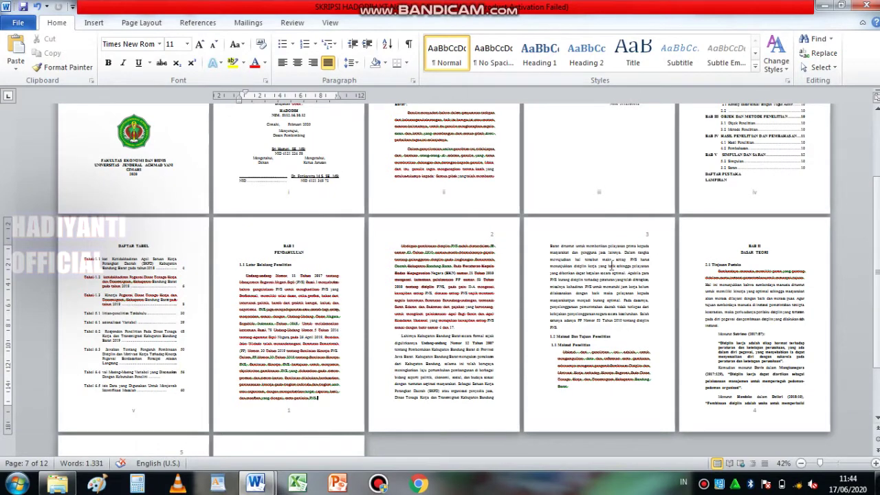
scroll(762, 419, down, 1)
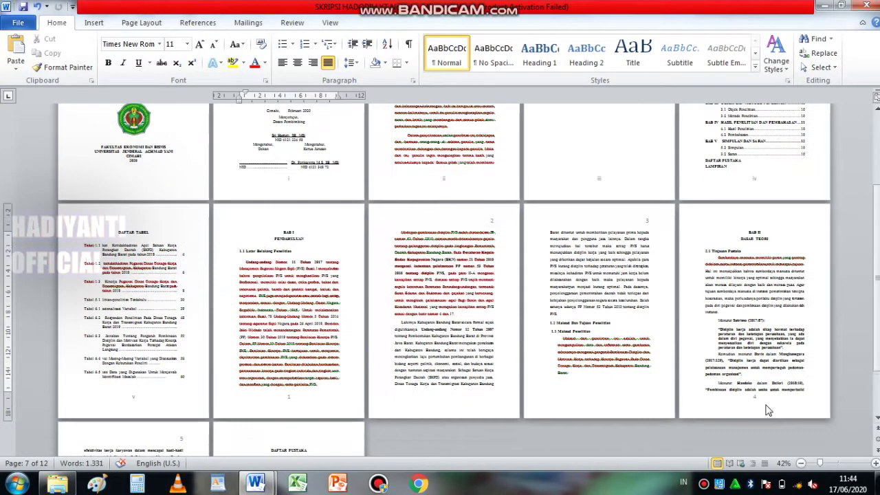
scroll(771, 399, down, 3)
scroll(196, 356, down, 1)
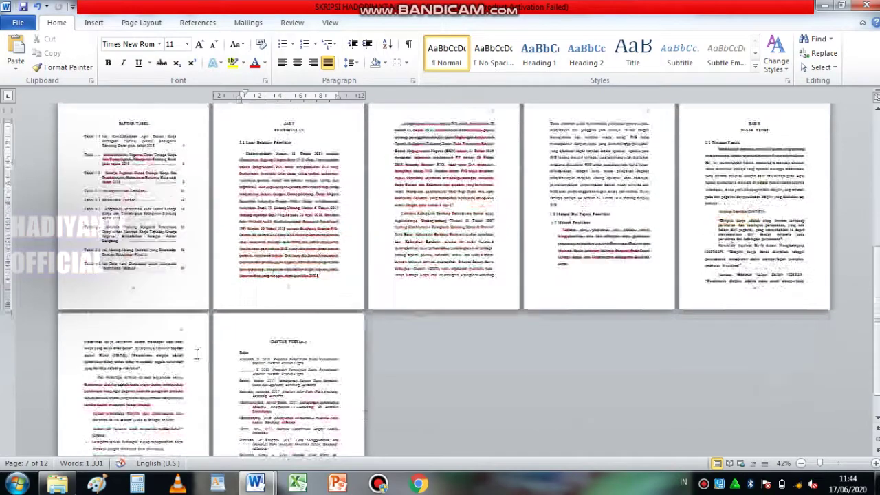
scroll(192, 344, down, 1)
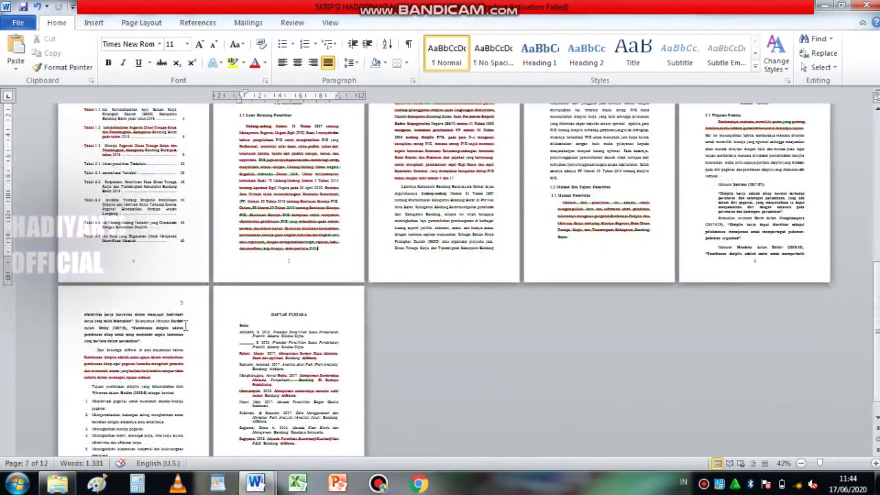
scroll(193, 331, down, 1)
scroll(289, 351, up, 1)
scroll(337, 372, up, 3)
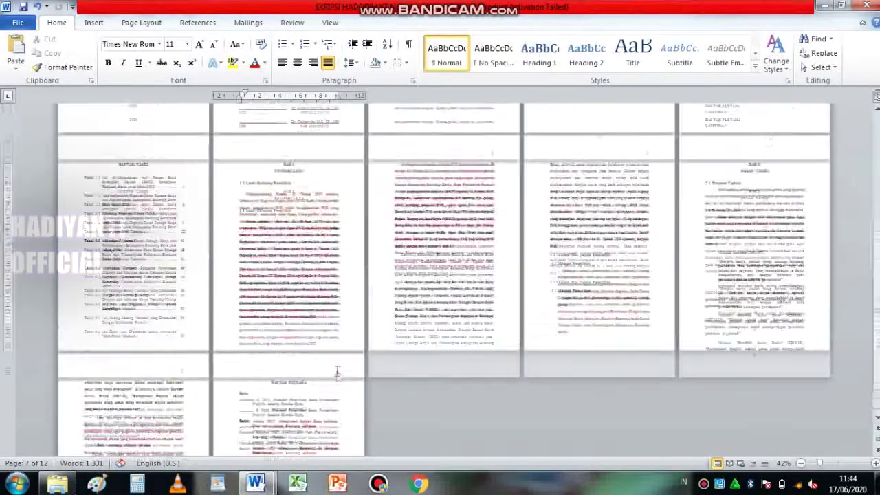
scroll(340, 370, up, 2)
scroll(348, 368, up, 2)
scroll(347, 368, up, 1)
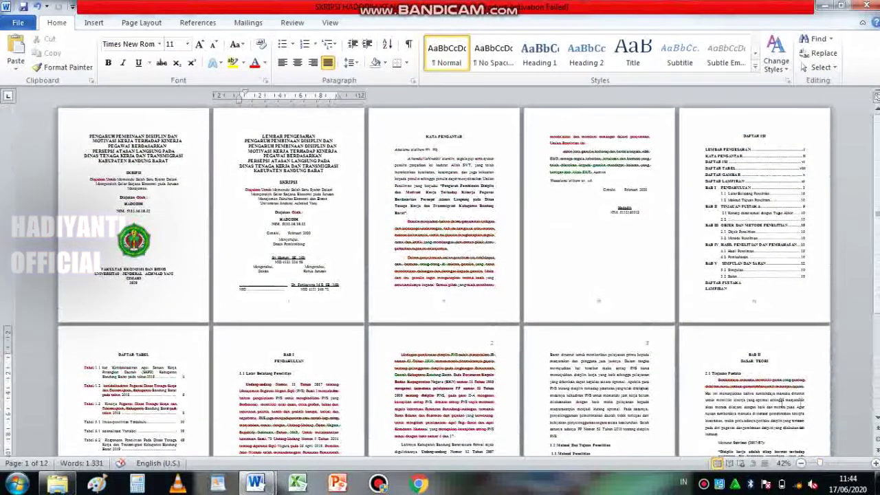
Step: Zoom to 87% and scroll from the title page through KATA PENGANTAR and DAFTAR ISI to BAB I
click(835, 465)
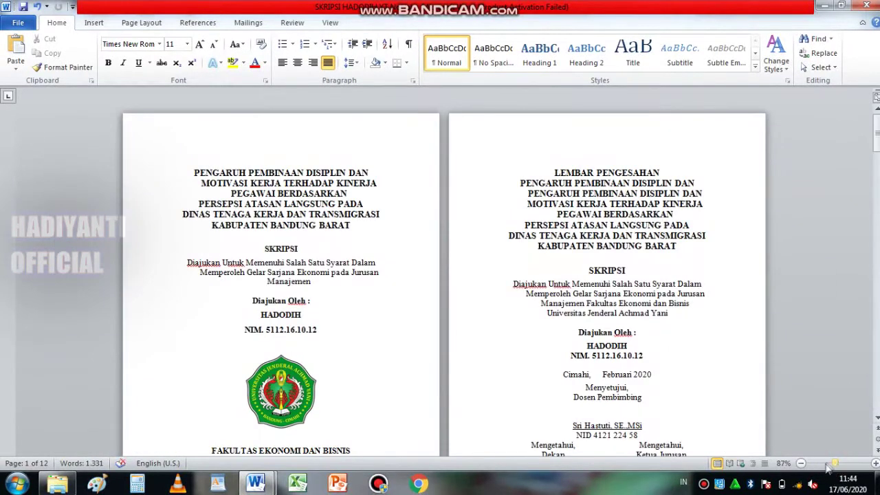
scroll(760, 407, down, 5)
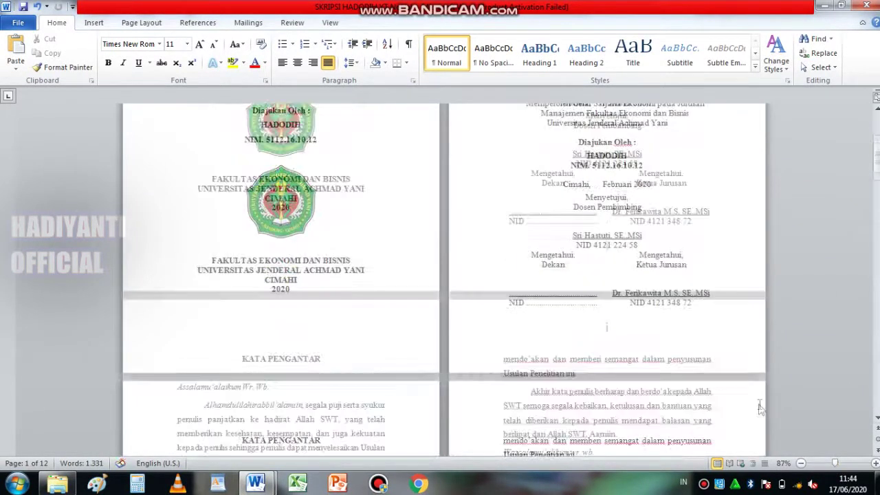
scroll(762, 402, up, 8)
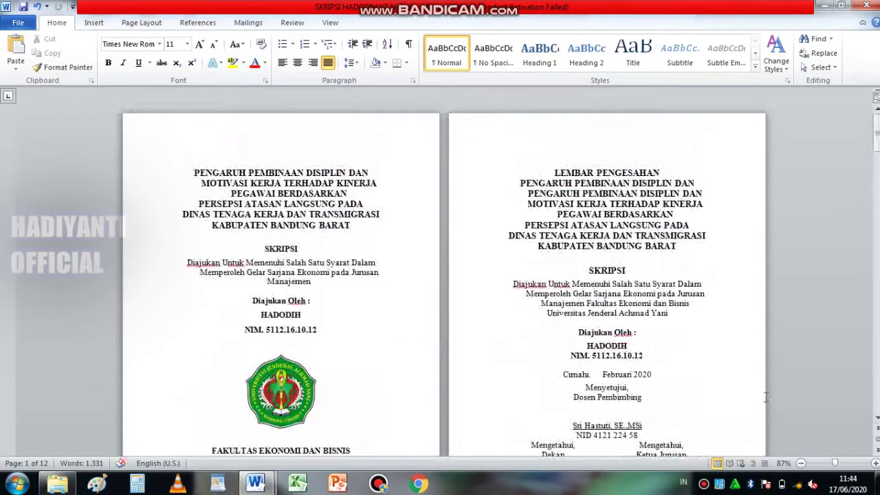
scroll(772, 392, down, 2)
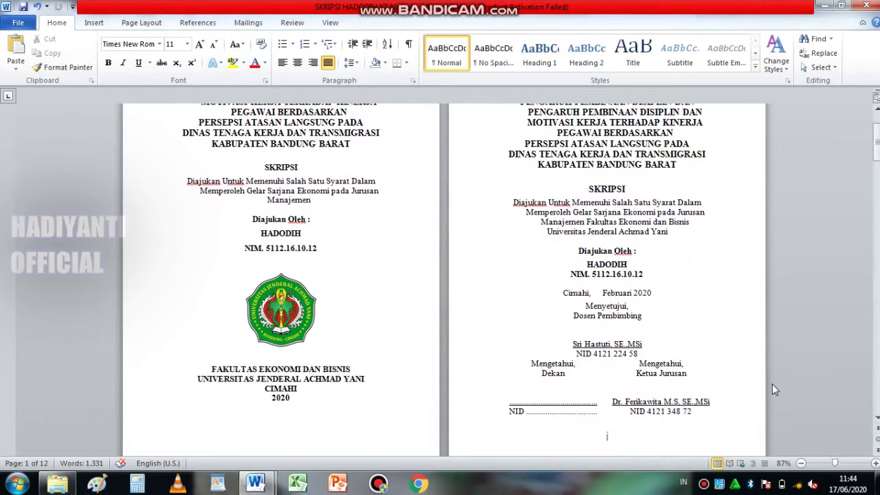
scroll(774, 382, down, 2)
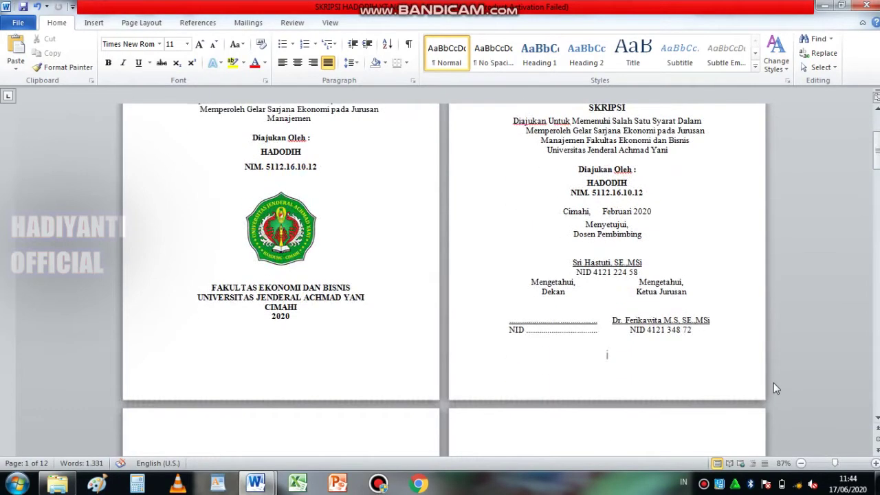
scroll(774, 382, down, 2)
scroll(773, 383, down, 3)
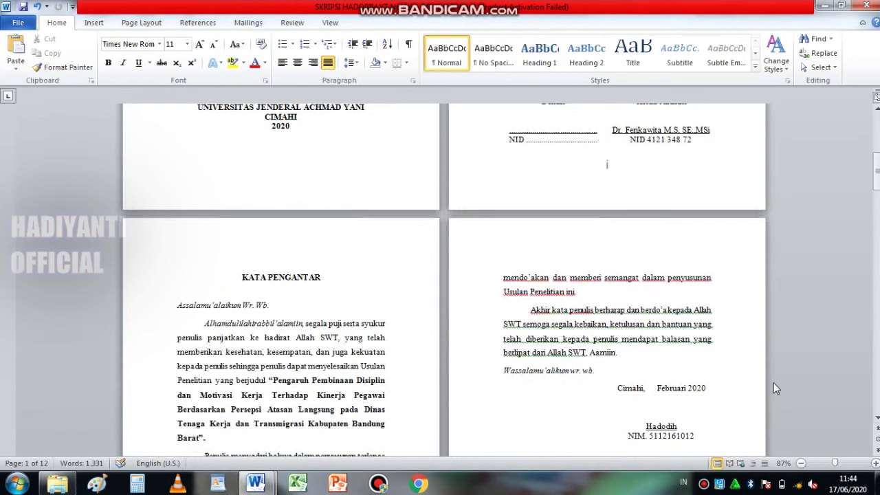
scroll(774, 382, down, 3)
scroll(774, 383, down, 2)
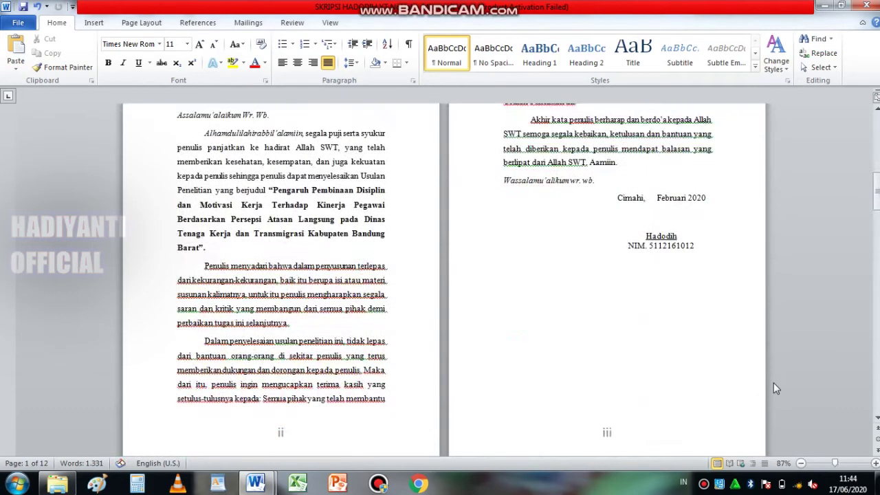
scroll(774, 382, down, 2)
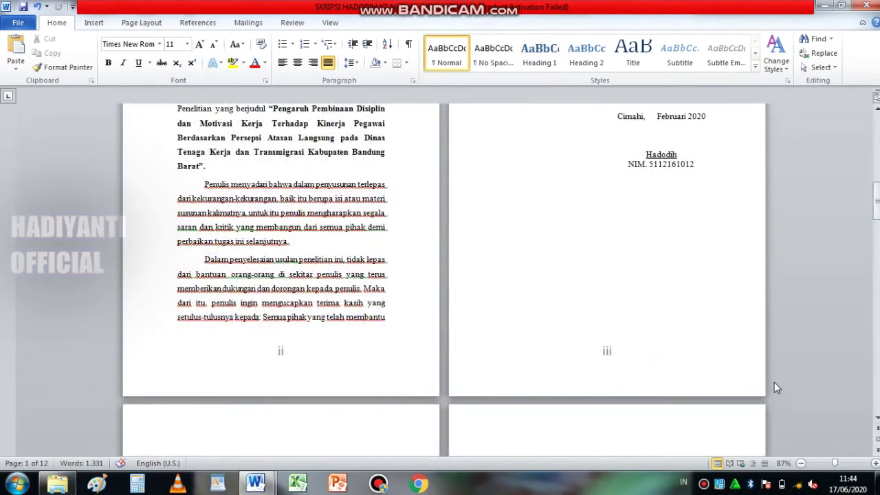
scroll(775, 386, down, 2)
scroll(776, 384, down, 3)
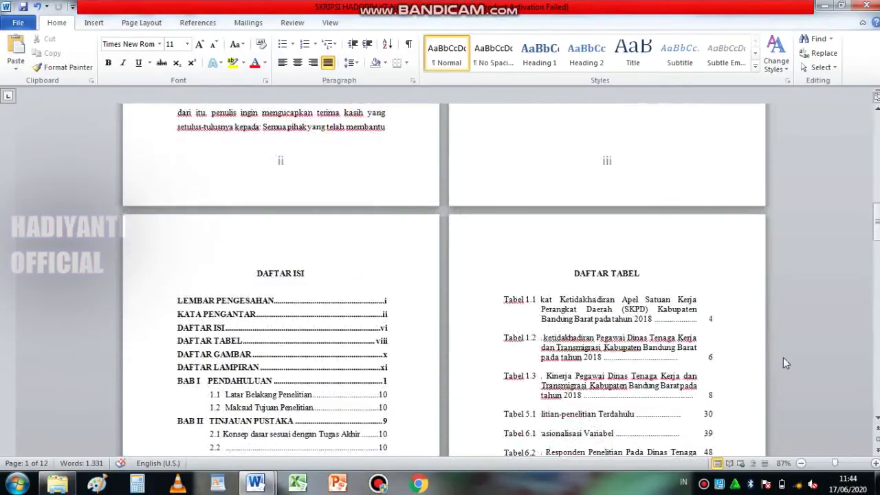
scroll(784, 359, down, 3)
scroll(784, 359, down, 10)
scroll(785, 358, down, 4)
scroll(785, 358, down, 2)
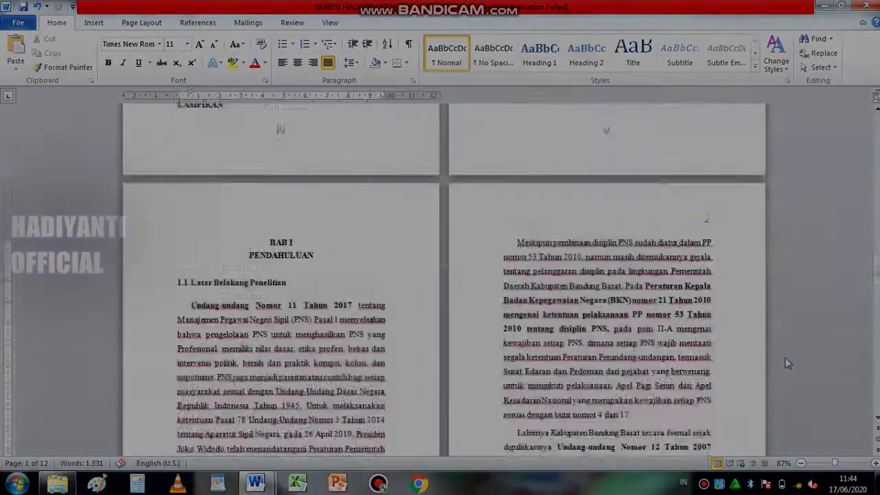
scroll(786, 356, down, 2)
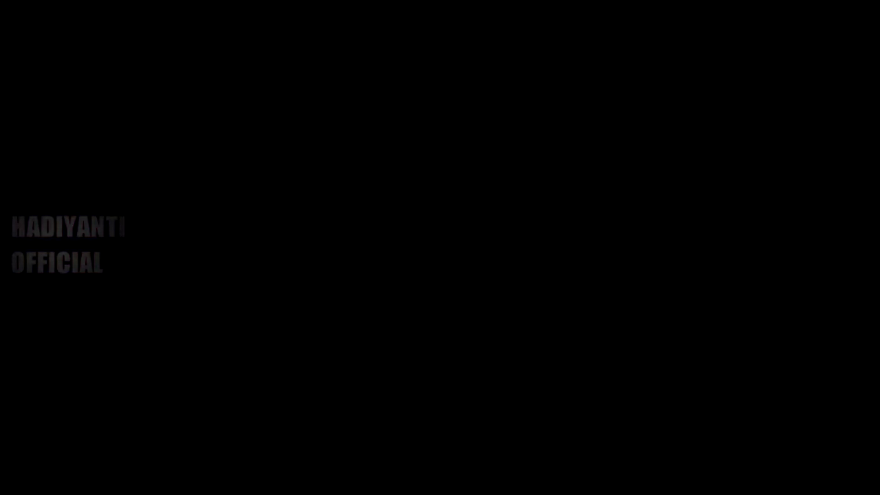